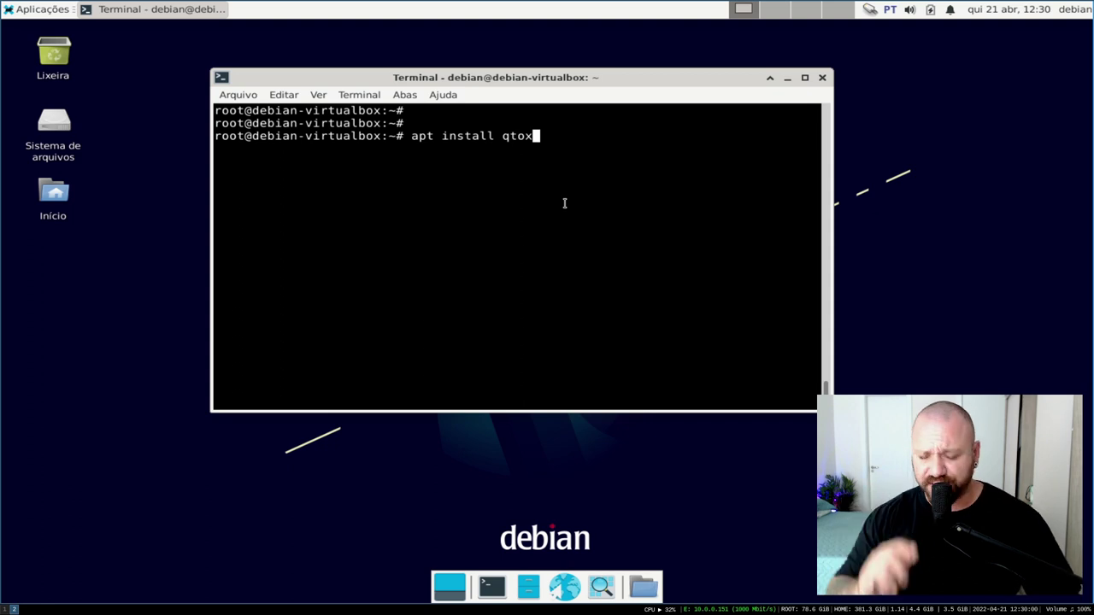
Run the apt install qtox command in the root terminal and let it complete
key("Return")
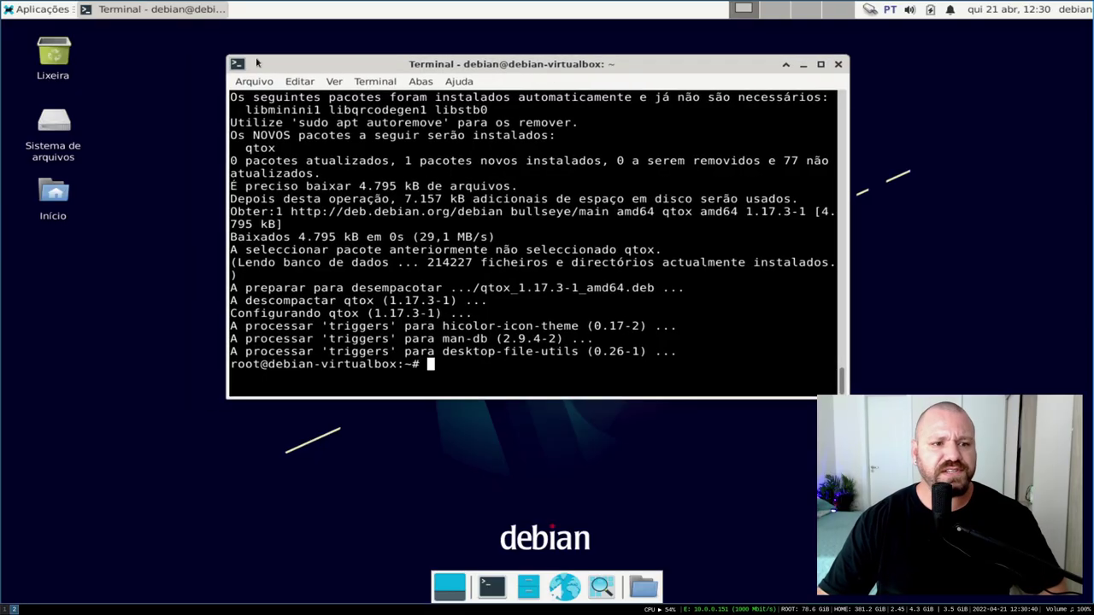
Minimize the terminal and launch qTox from the applications menu, returning to the New Profile form
left_click(803, 65)
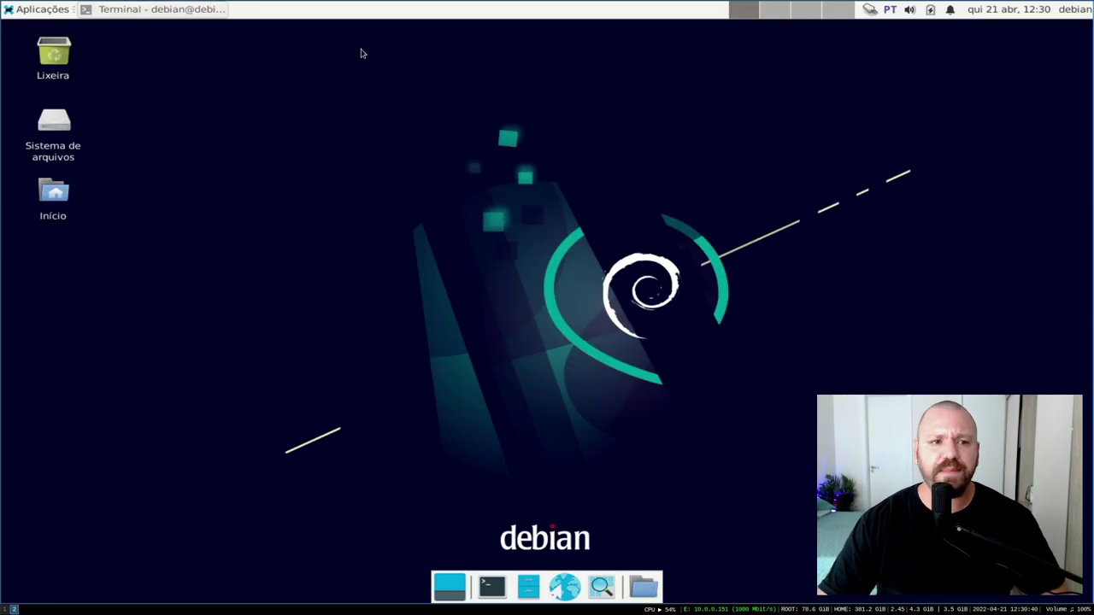
left_click(53, 12)
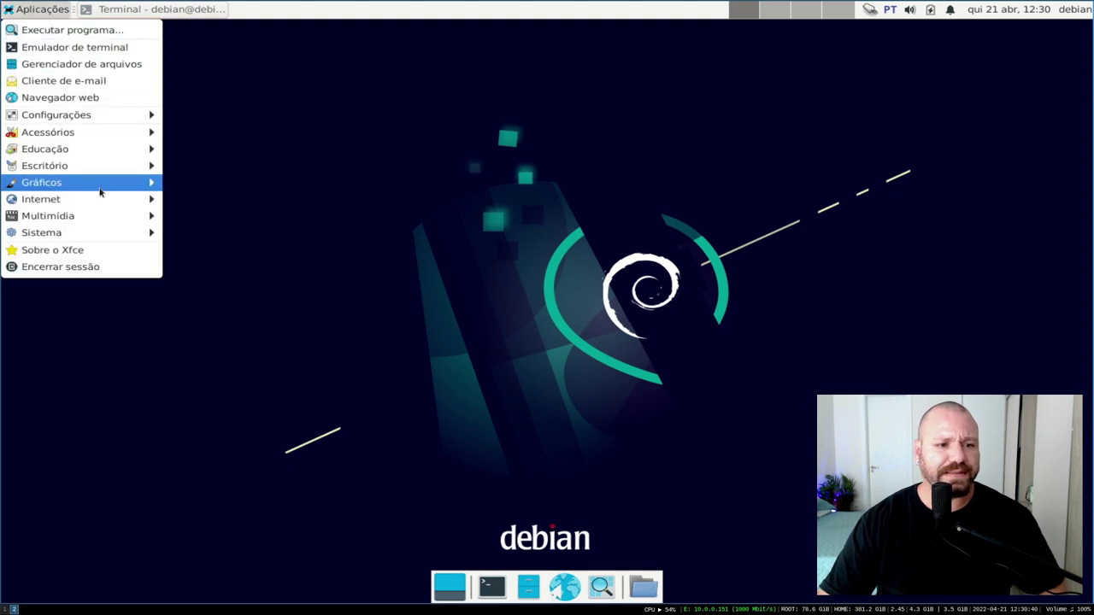
mouse_move(111, 196)
left_click(196, 218)
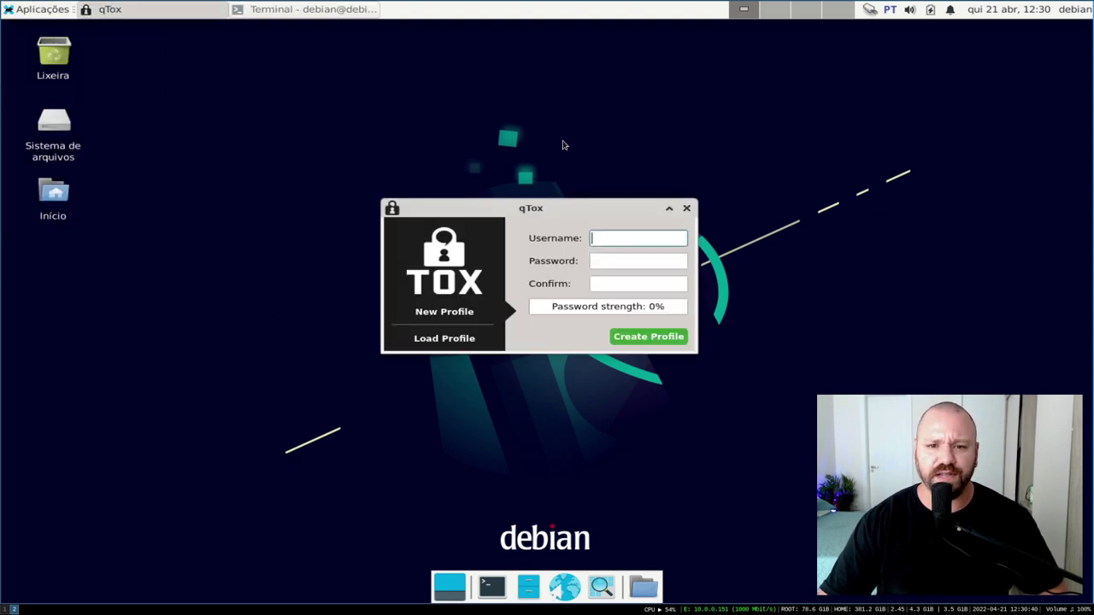
left_click_drag(581, 205, 557, 181)
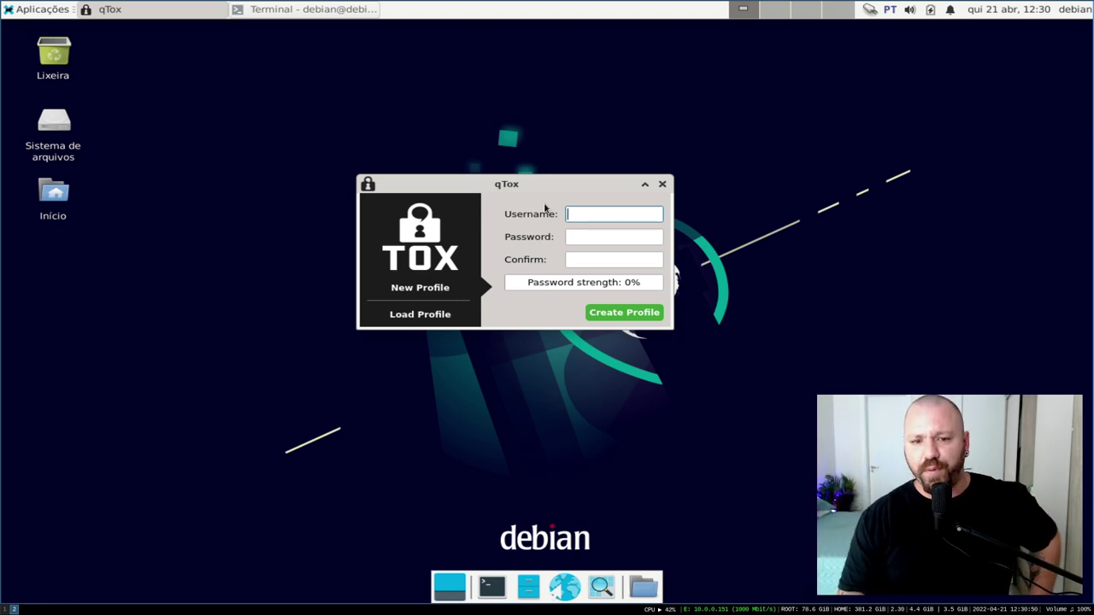
left_click(424, 317)
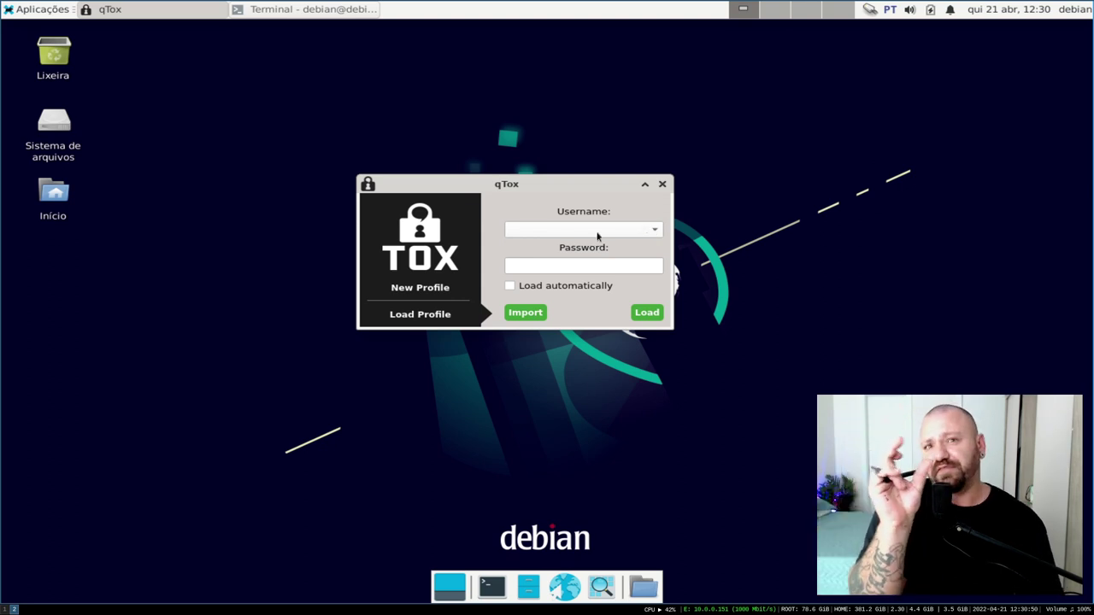
left_click(438, 287)
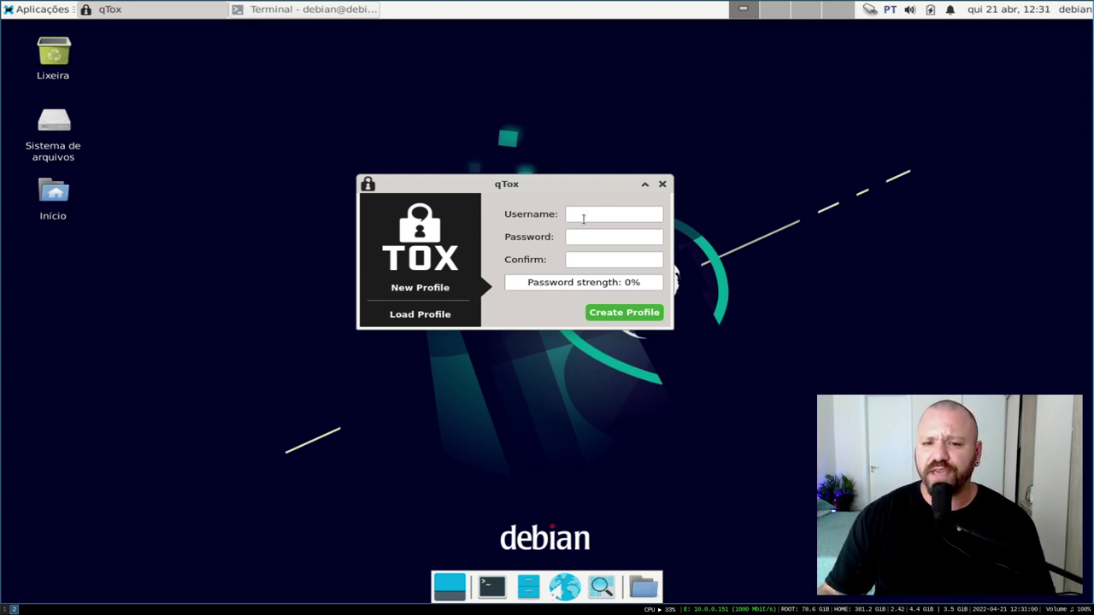
Create a new profile named slackjeff protected by a confirmed six-character password
left_click(577, 214)
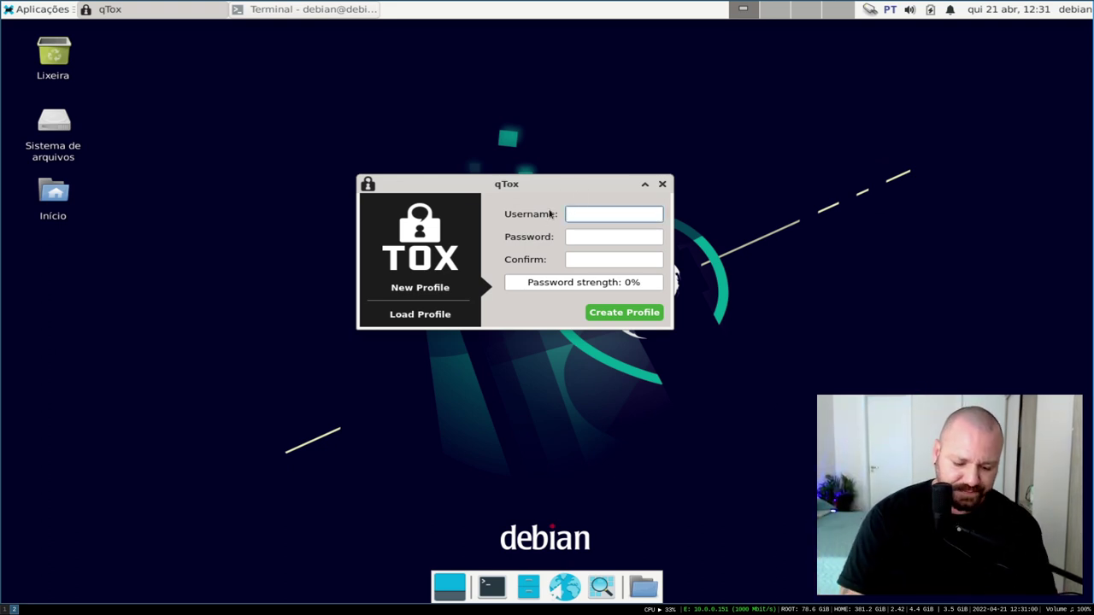
type("slackjeff")
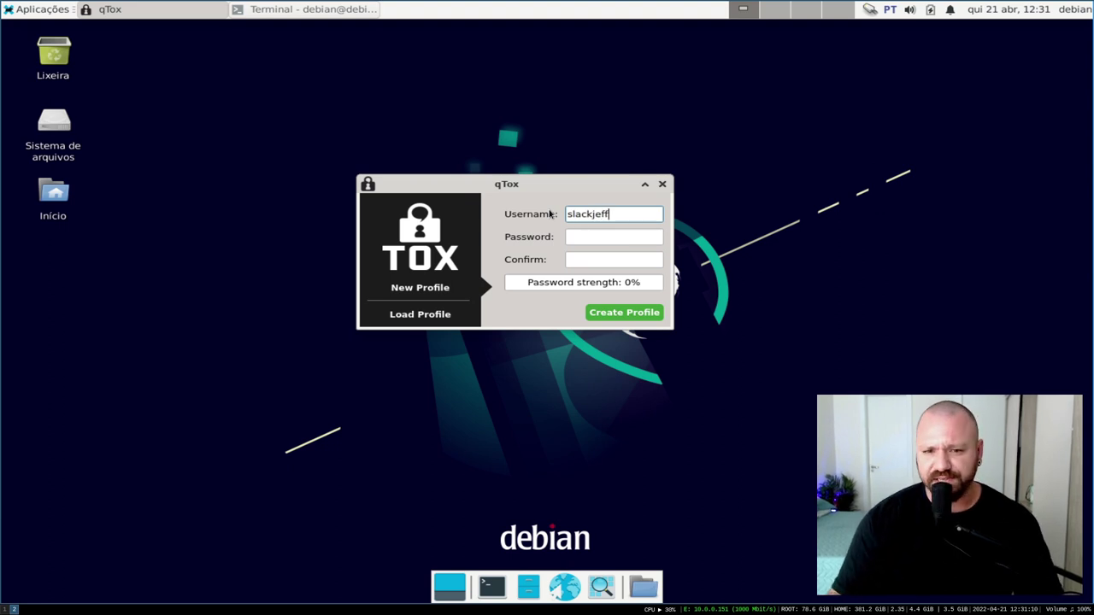
key("Tab")
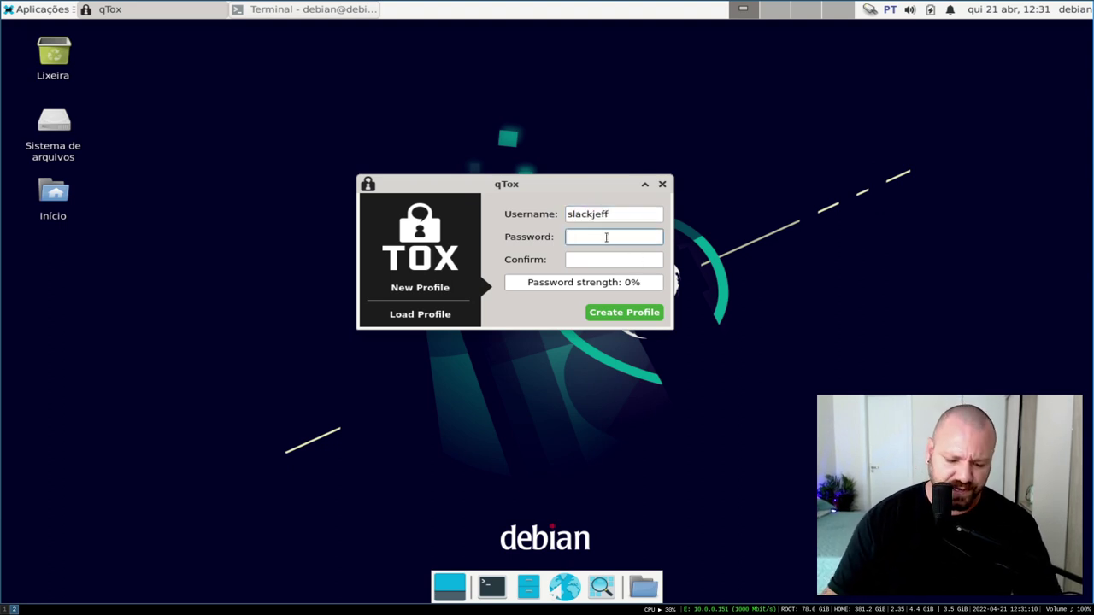
type("••••••")
key("Tab")
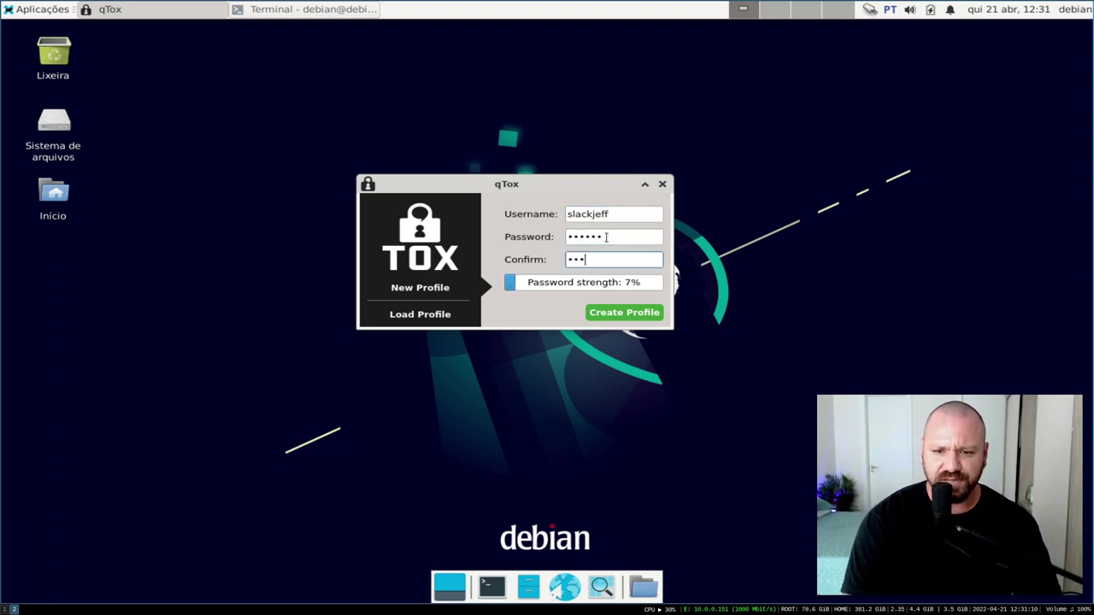
type("••••••")
left_click(612, 318)
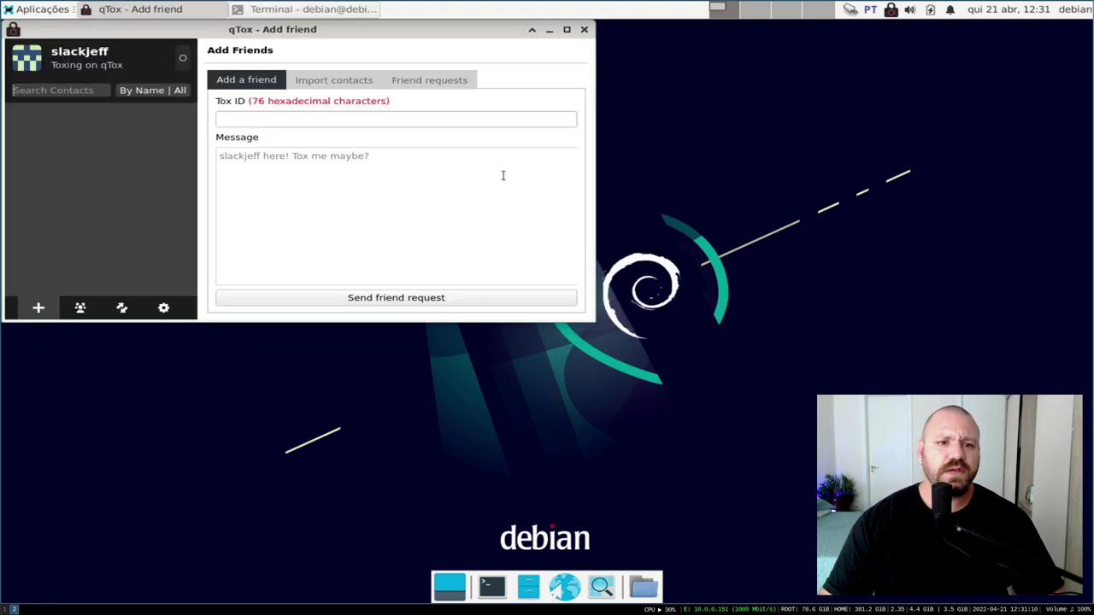
Open the My profile page and maximize the qTox window
left_click_drag(345, 34, 449, 91)
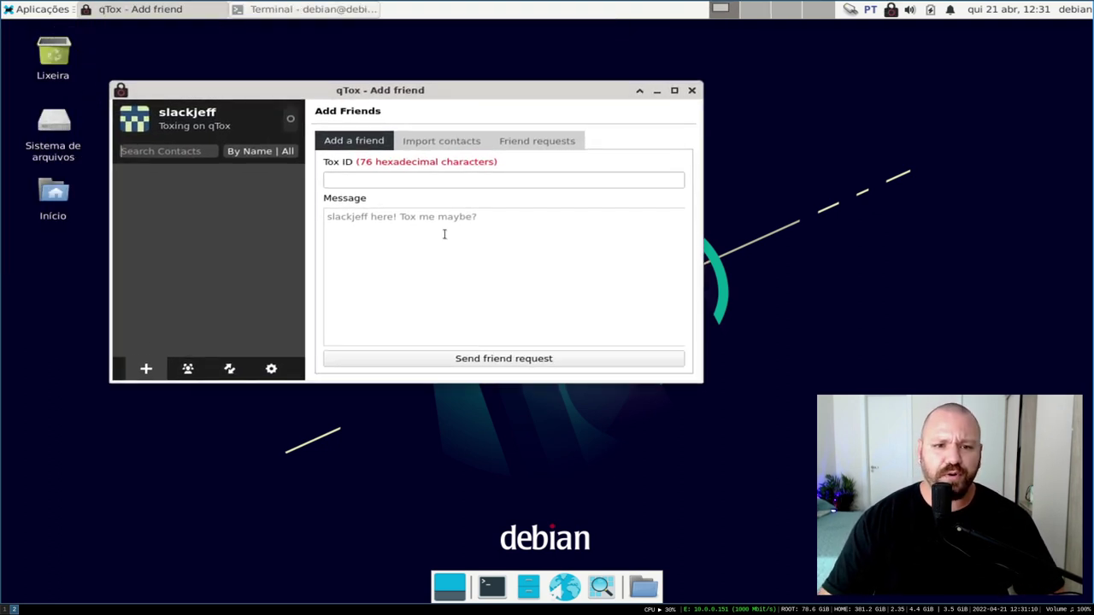
left_click(358, 179)
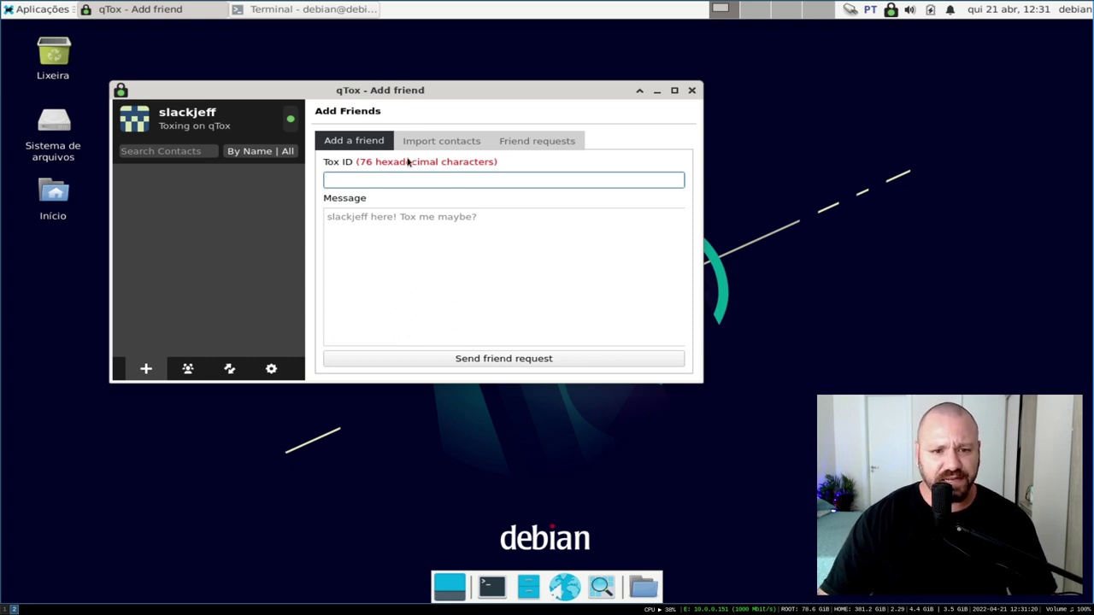
left_click(194, 111)
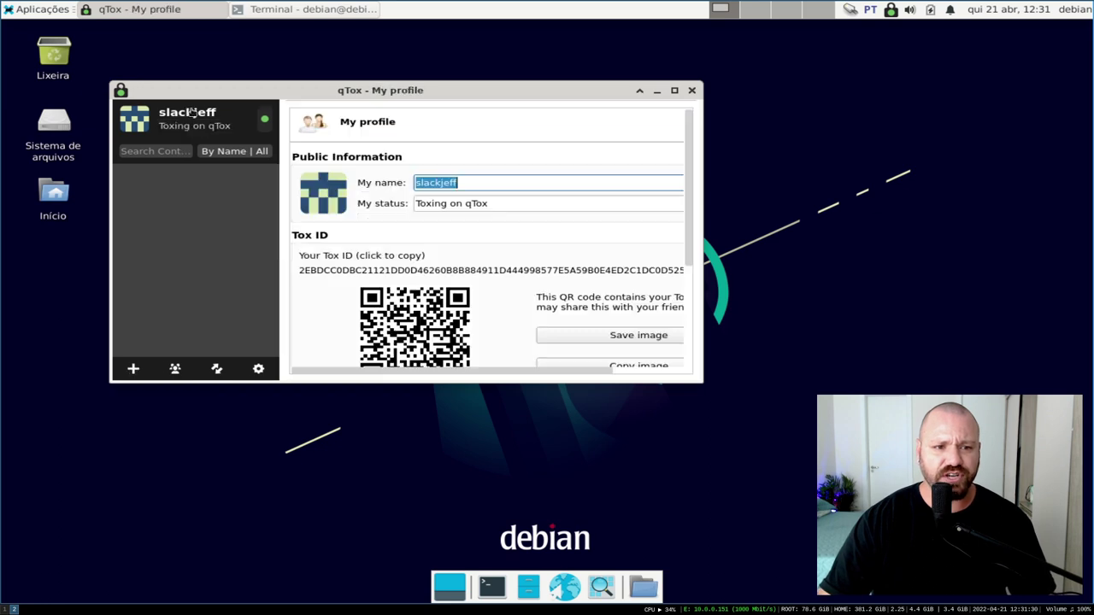
left_click_drag(702, 381, 726, 401)
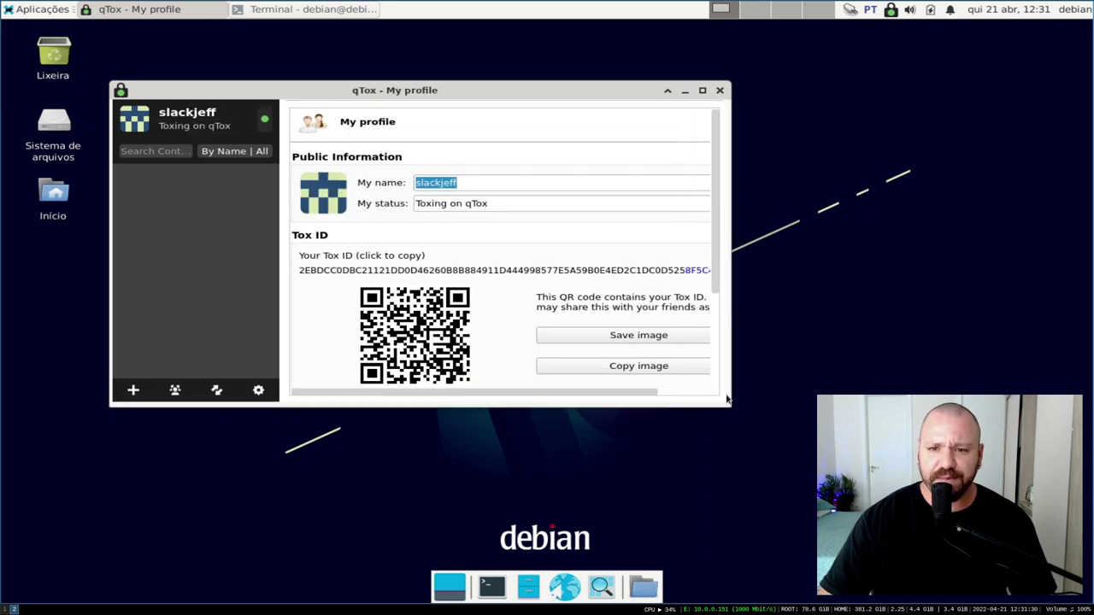
left_click(699, 90)
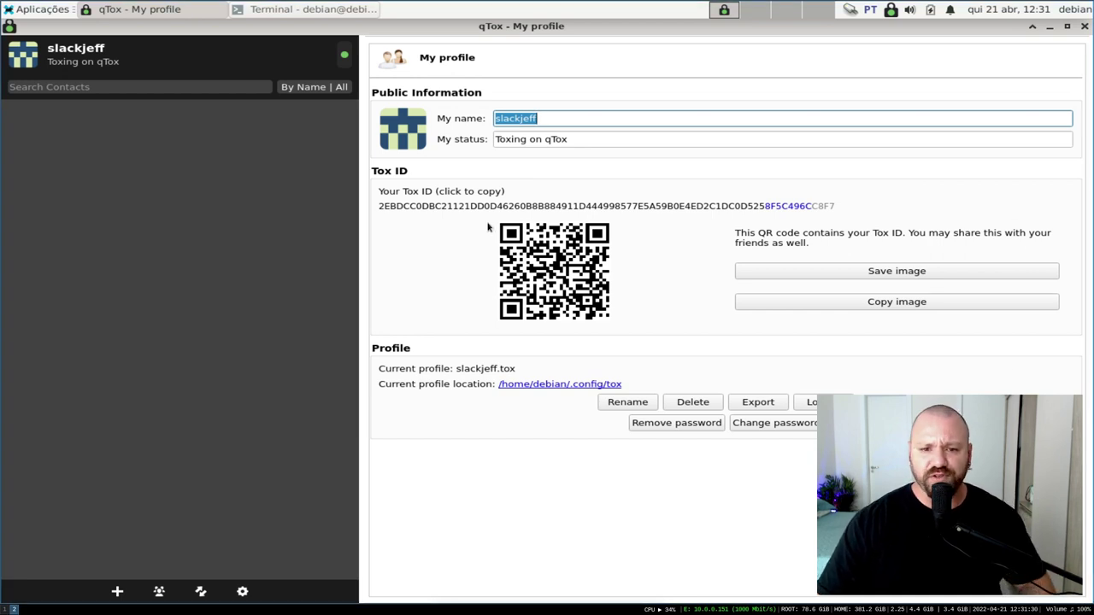
left_click(569, 255)
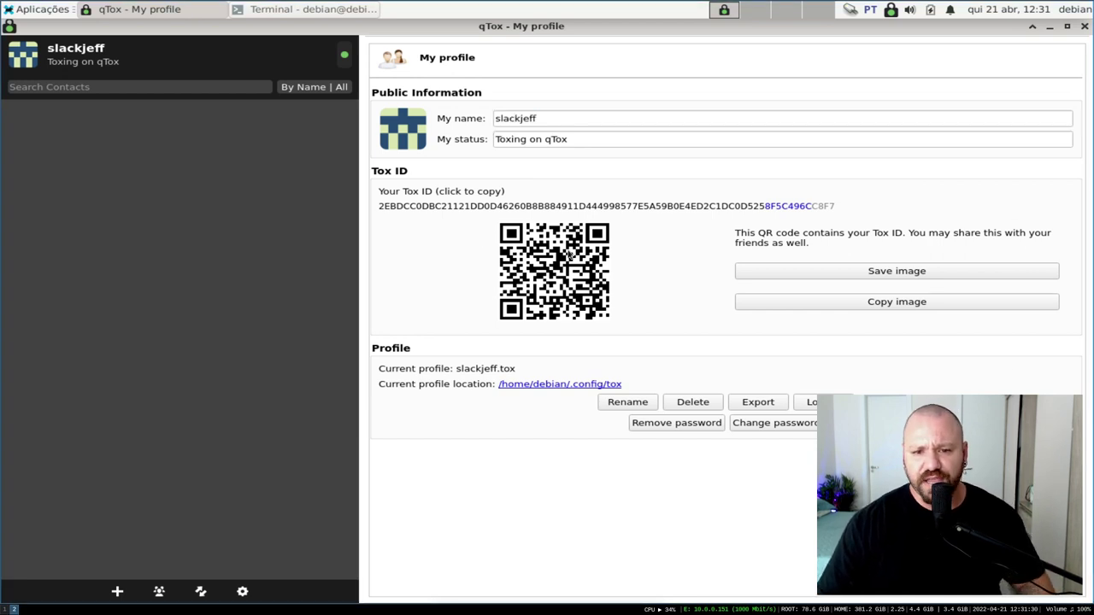
Start saving the Tox ID QR code as an image, then cancel the save dialog
left_click(926, 273)
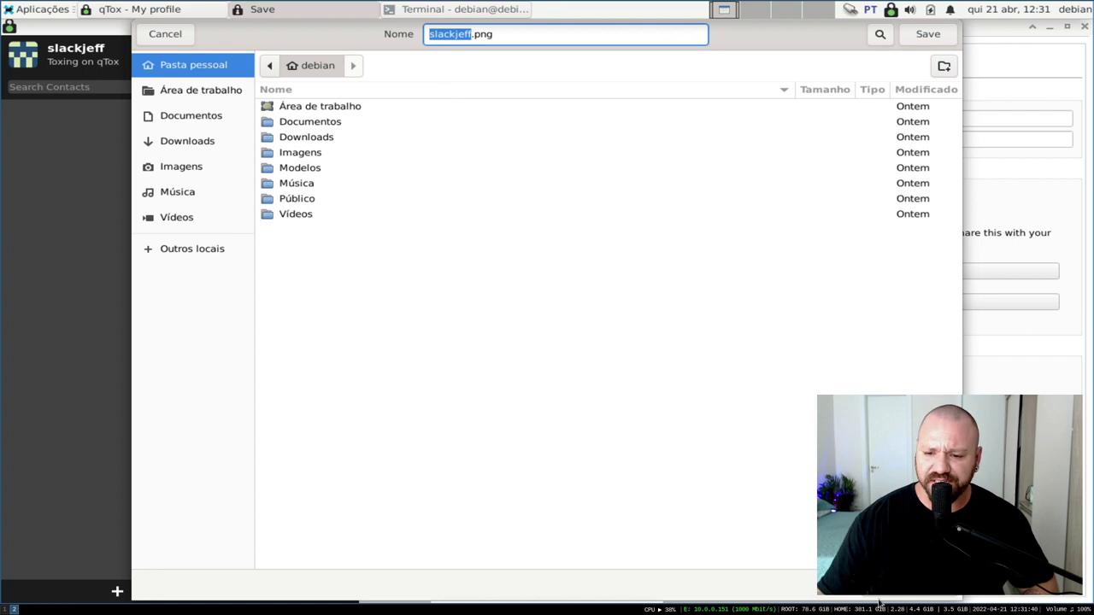
key("Return")
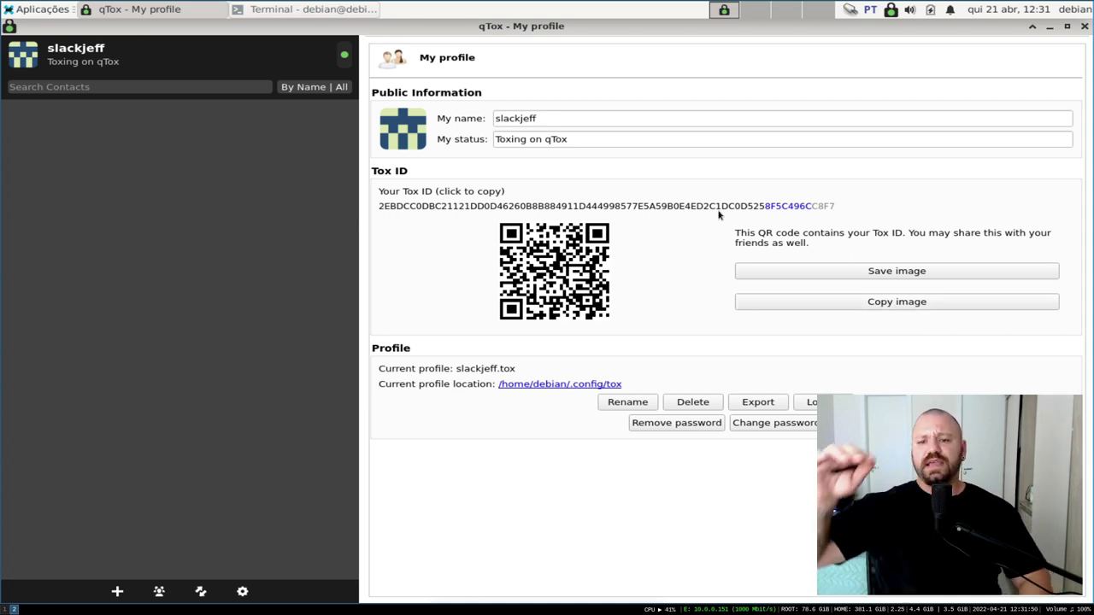
mouse_move(718, 215)
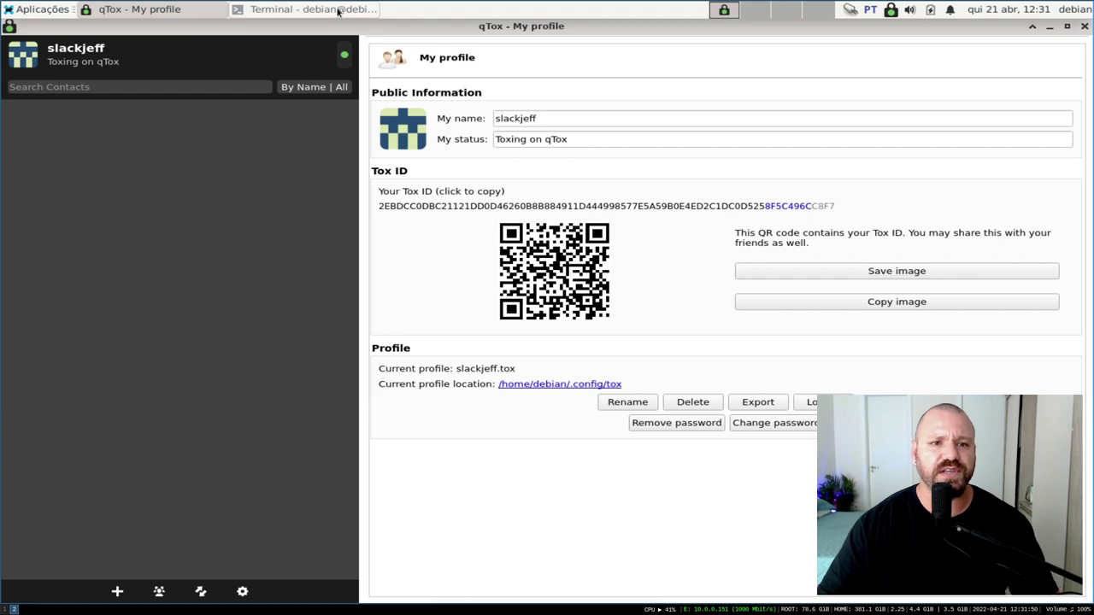
Back in the terminal, leave the root shell, clear the screen and list the home folder
left_click(307, 9)
left_click_drag(551, 67, 551, 111)
type("exit")
key("Return")
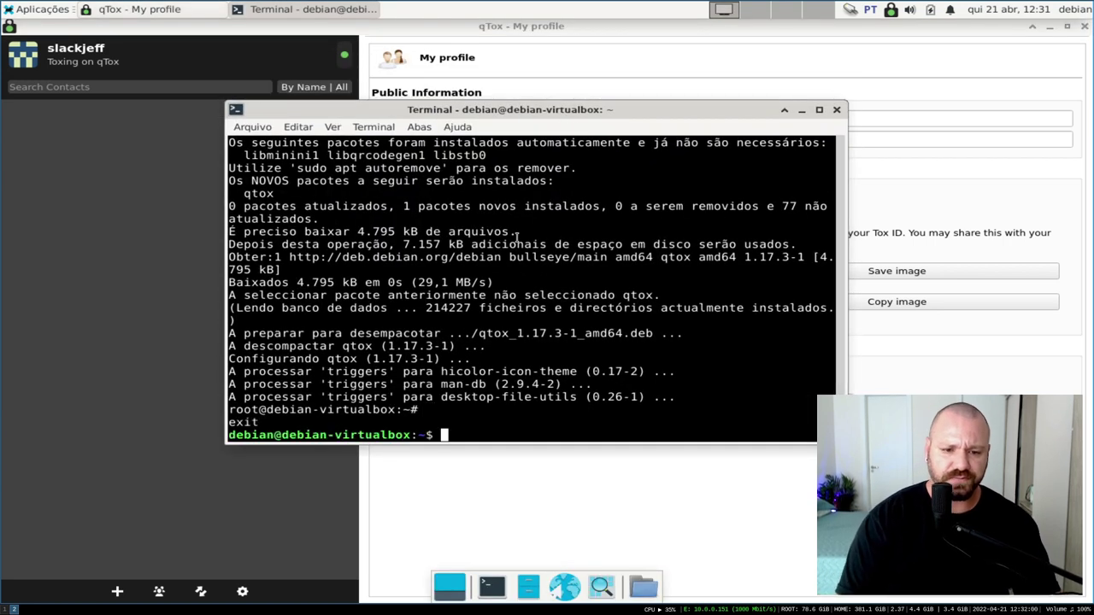
key("ctrl+l")
key("Return")
type("ls")
key("Return")
Change into ~/.config/tox and list its files
type("cd .c")
key("BackSpace")
key("BackSpace")
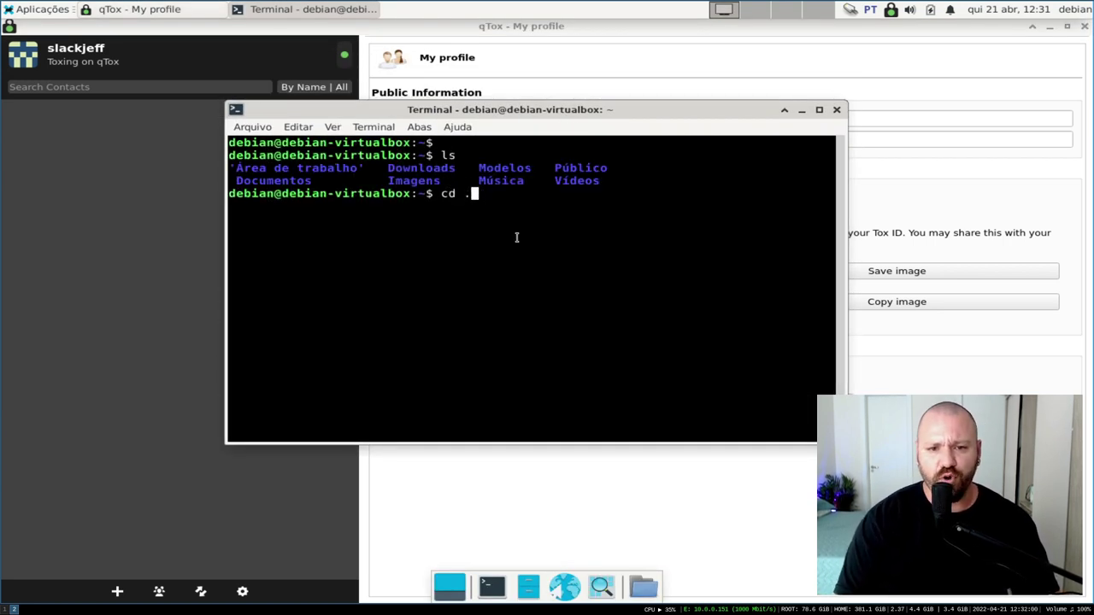
type("~/.co")
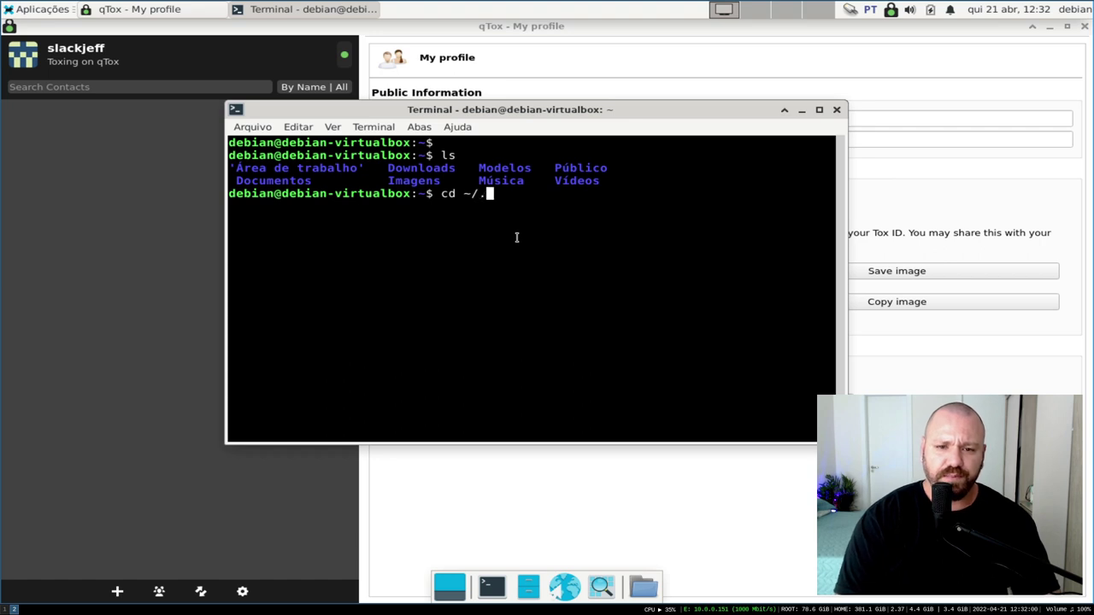
key("Tab")
type("to")
key("Tab")
key("Return")
type("ls")
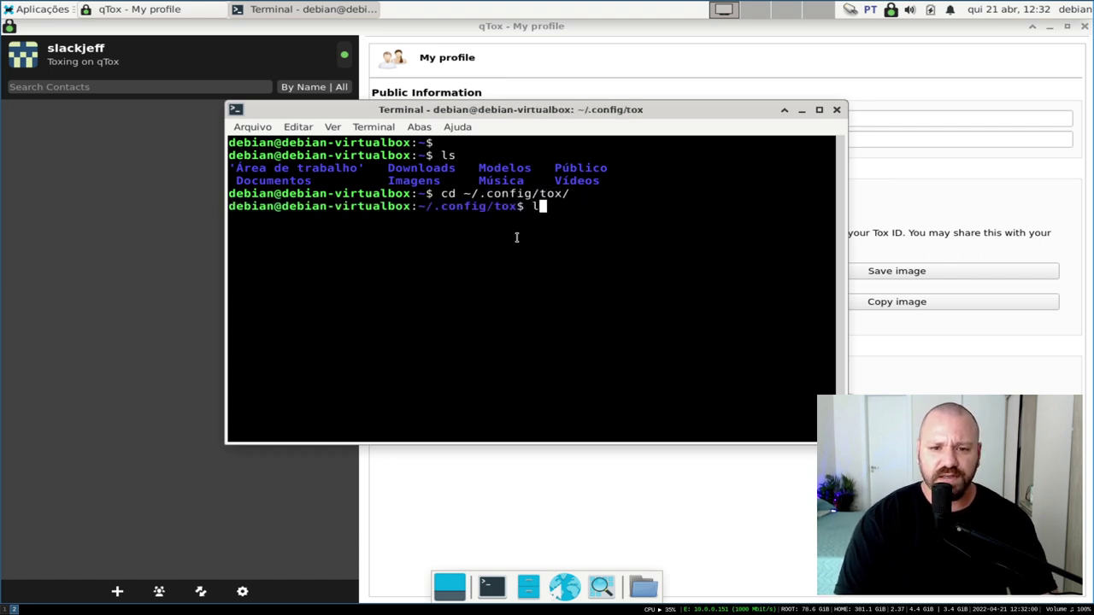
key("Return")
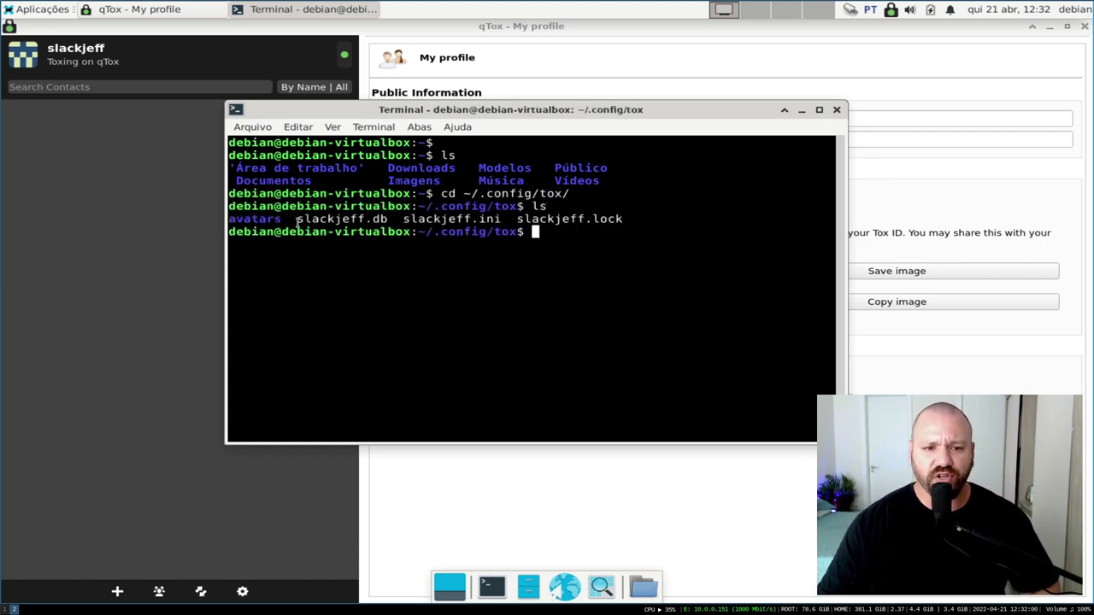
Highlight the slackjeff .db, .lock and .tox files, close qTox, and list the folder again
left_click_drag(312, 220, 399, 220)
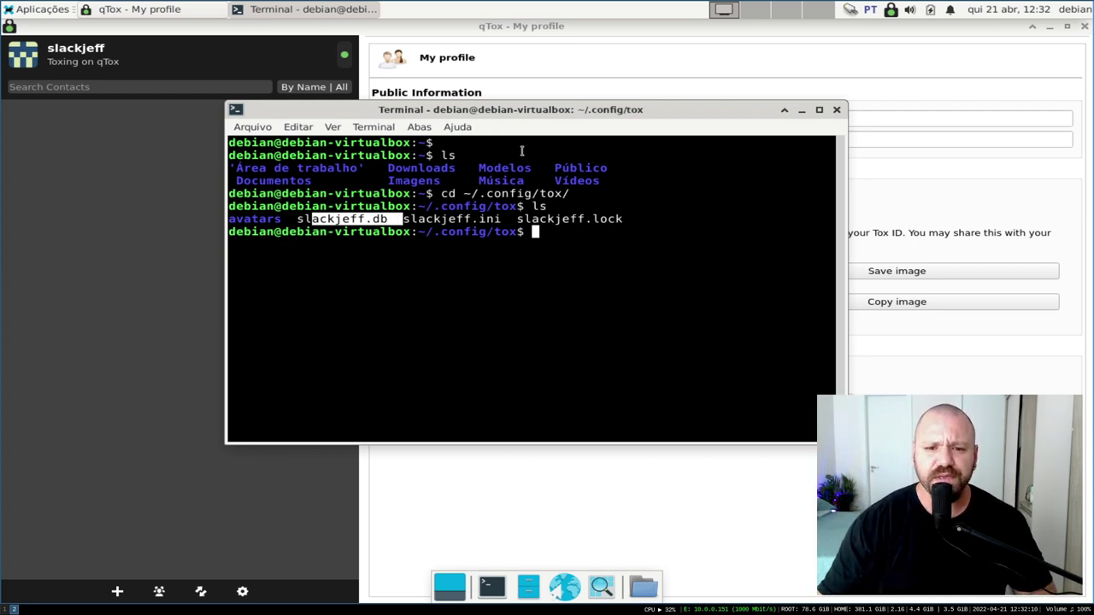
left_click_drag(326, 219, 590, 224)
left_click(556, 219)
left_click_drag(513, 219, 630, 220)
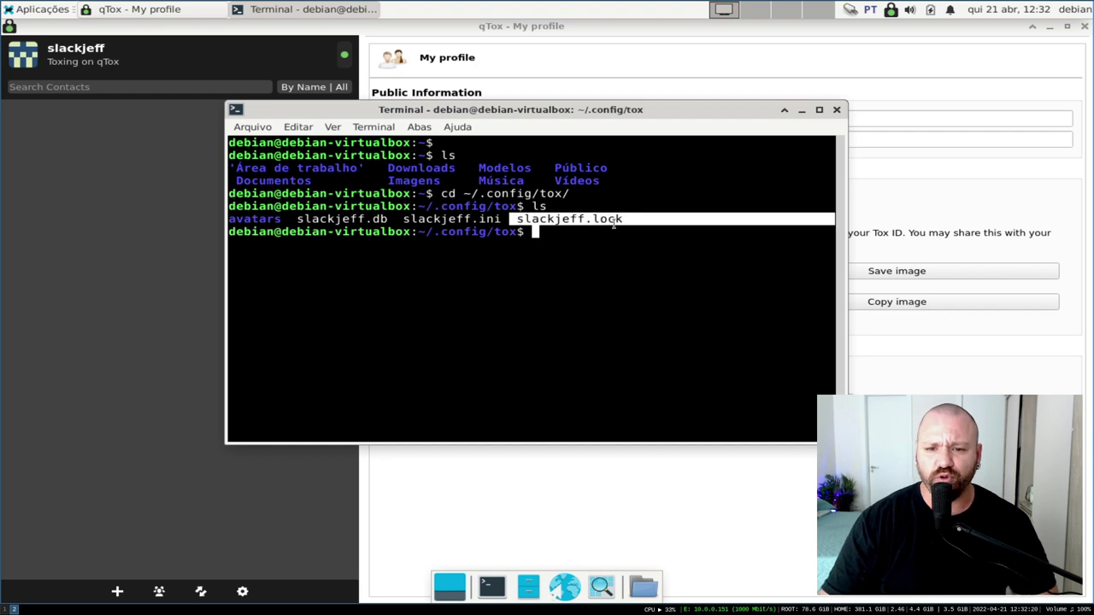
left_click(612, 215)
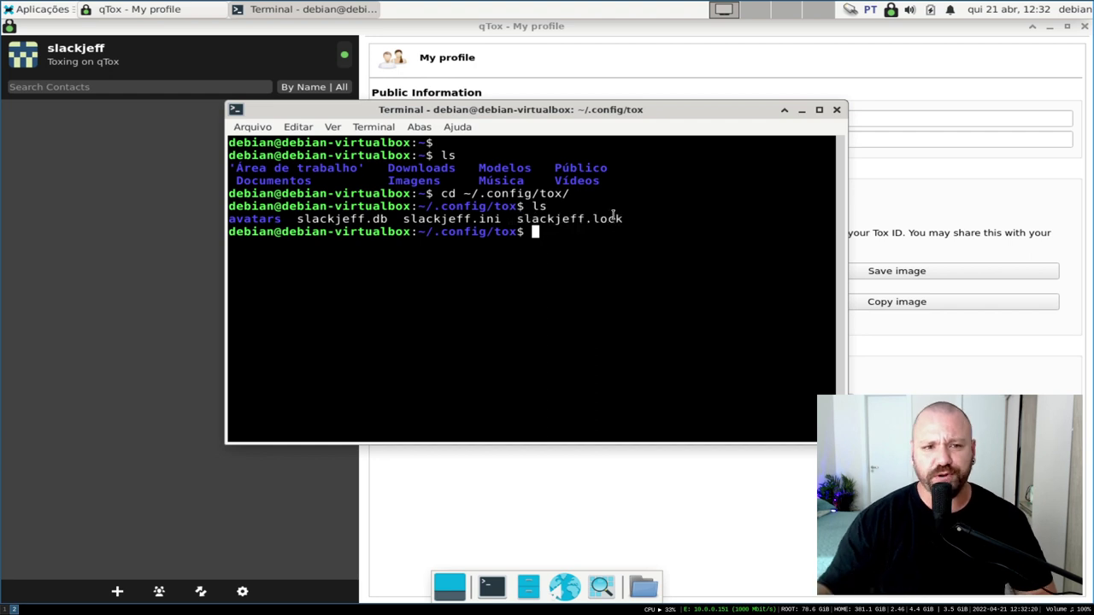
left_click(1086, 28)
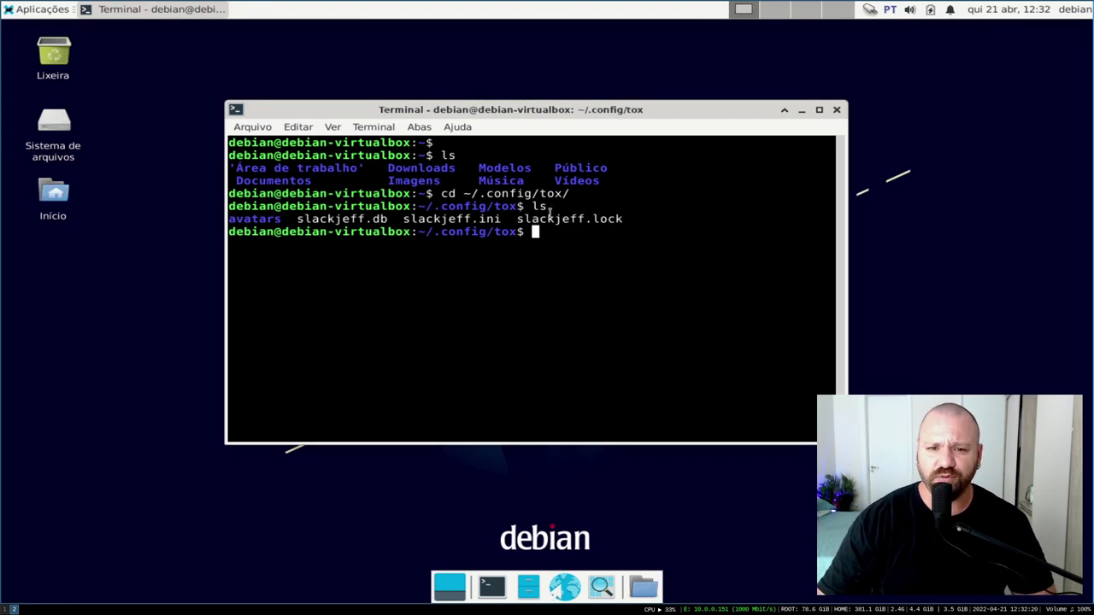
type("ls")
key("Return")
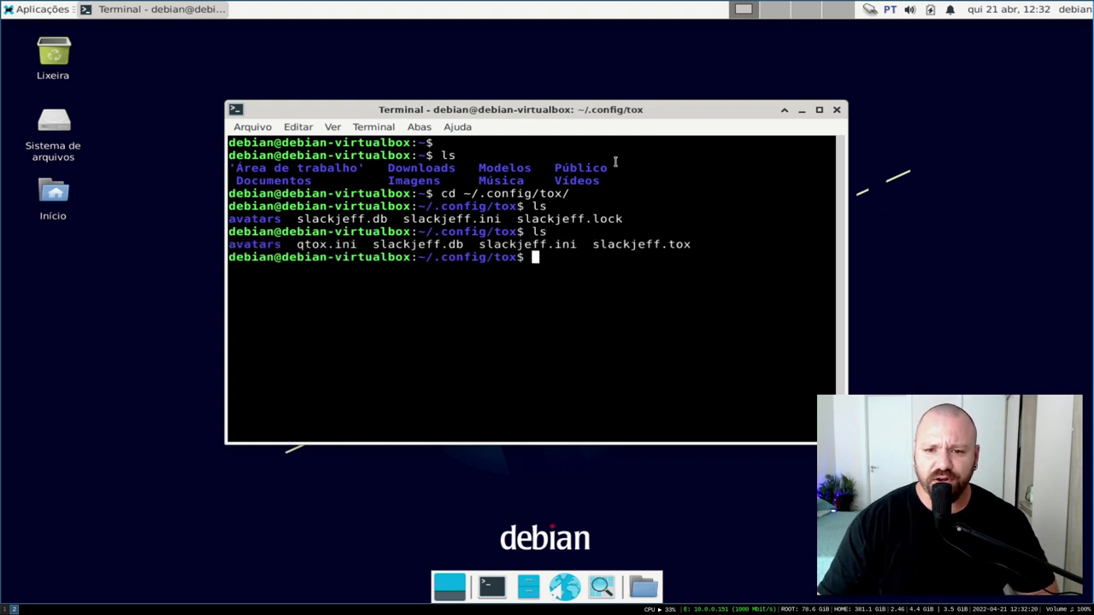
left_click_drag(589, 243, 666, 244)
left_click(639, 274)
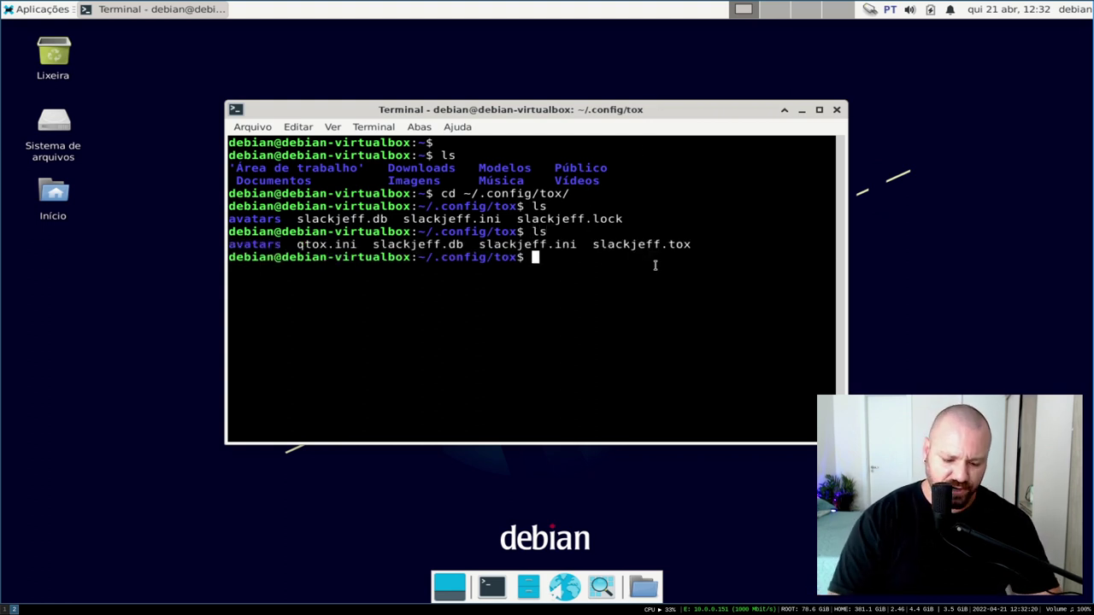
Run 'file slackjeff.tox', view the binary file in nano, then exit nano
type("file slackjeff.tox")
key("Return")
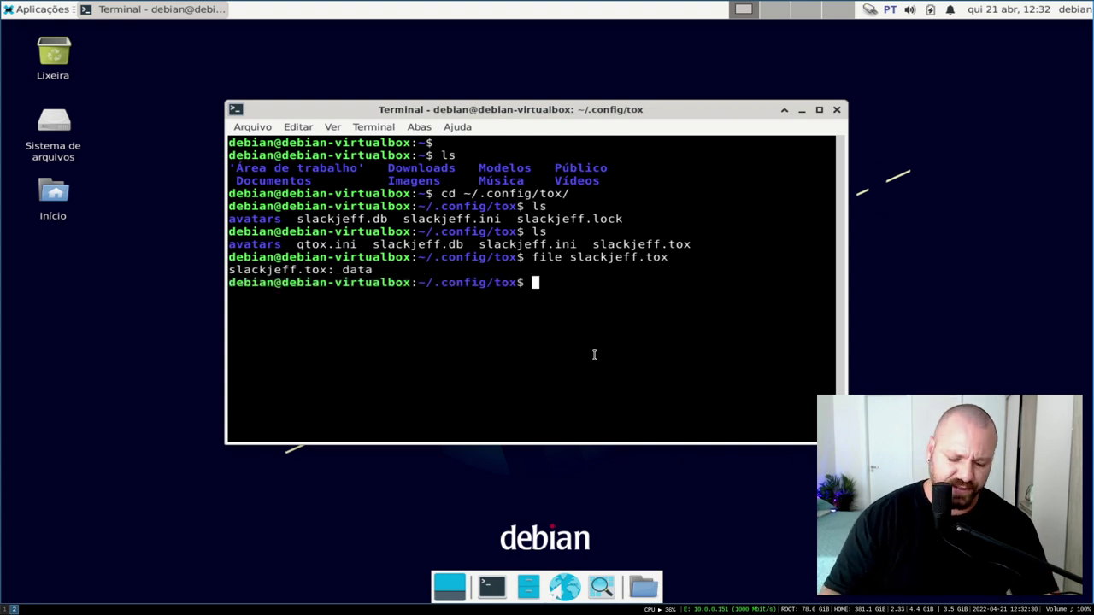
type("nano slackjeff.tox")
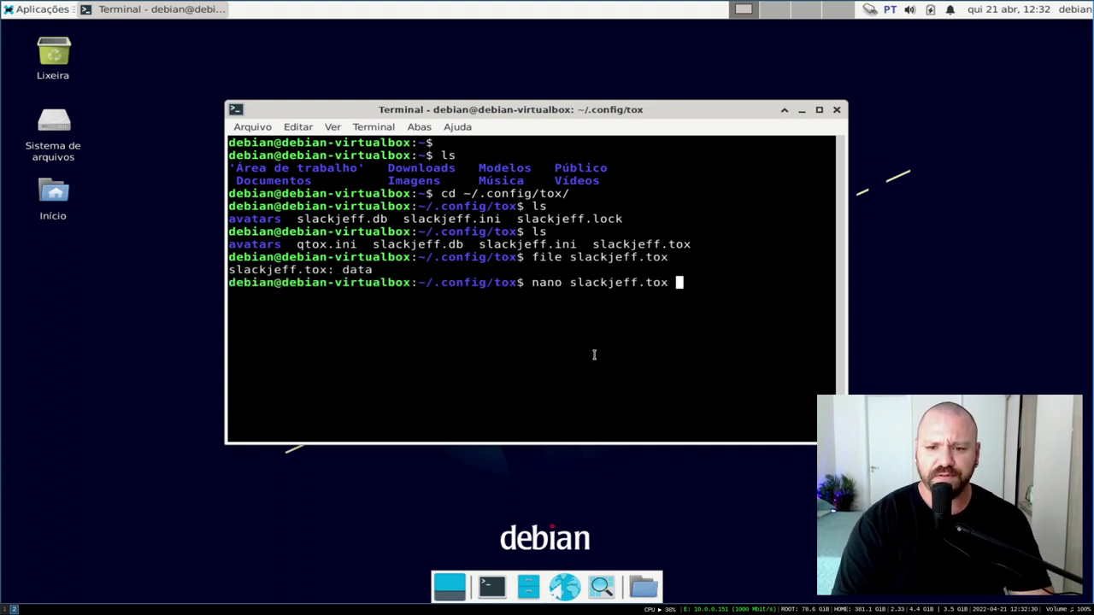
key("Return")
left_click_drag(612, 111, 594, 94)
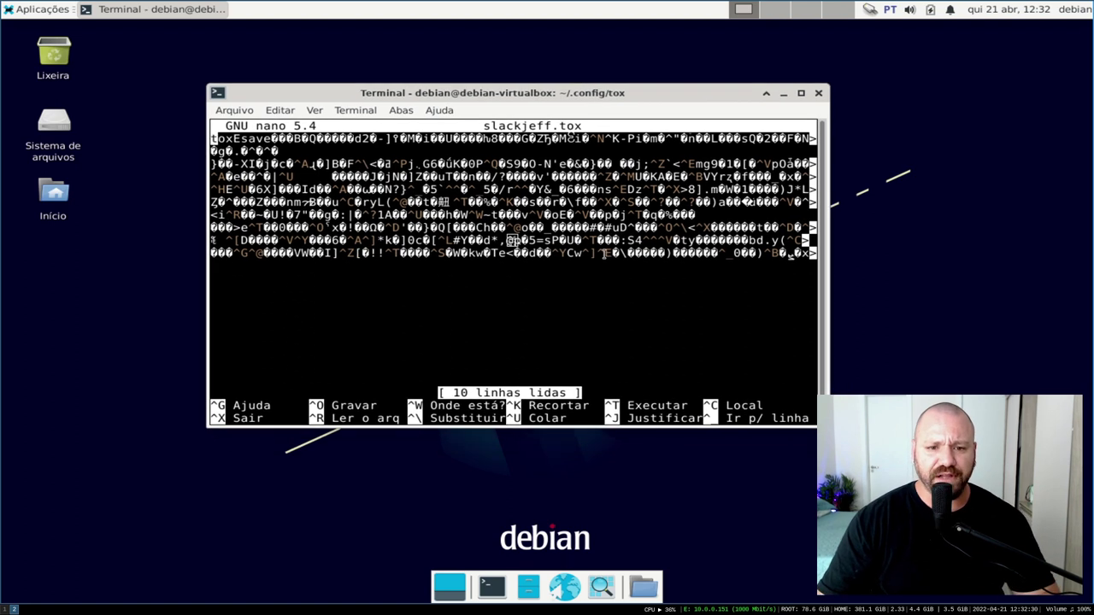
key("ctrl+x")
left_click_drag(553, 266, 650, 267)
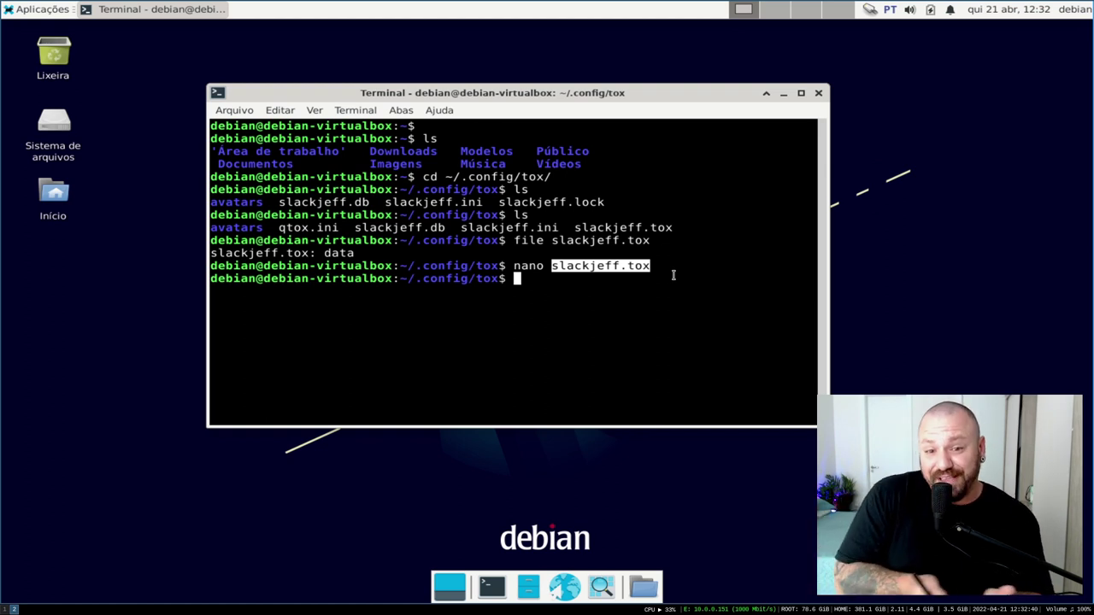
Relaunch qTox from the applications menu and switch its login window to the New Profile form
left_click(9, 11)
mouse_move(73, 201)
left_click(197, 203)
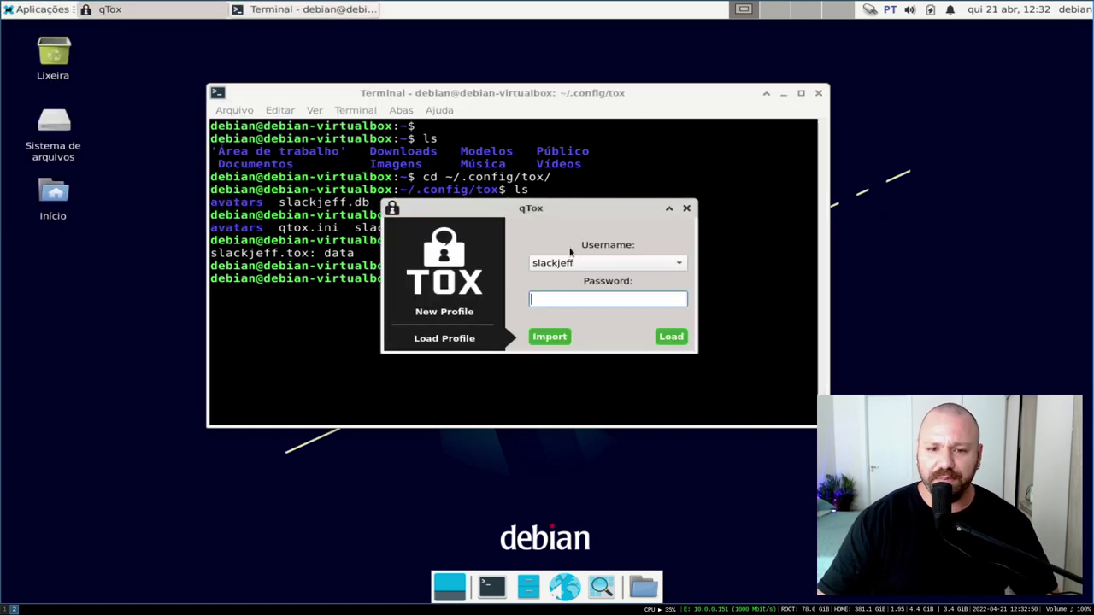
left_click(470, 340)
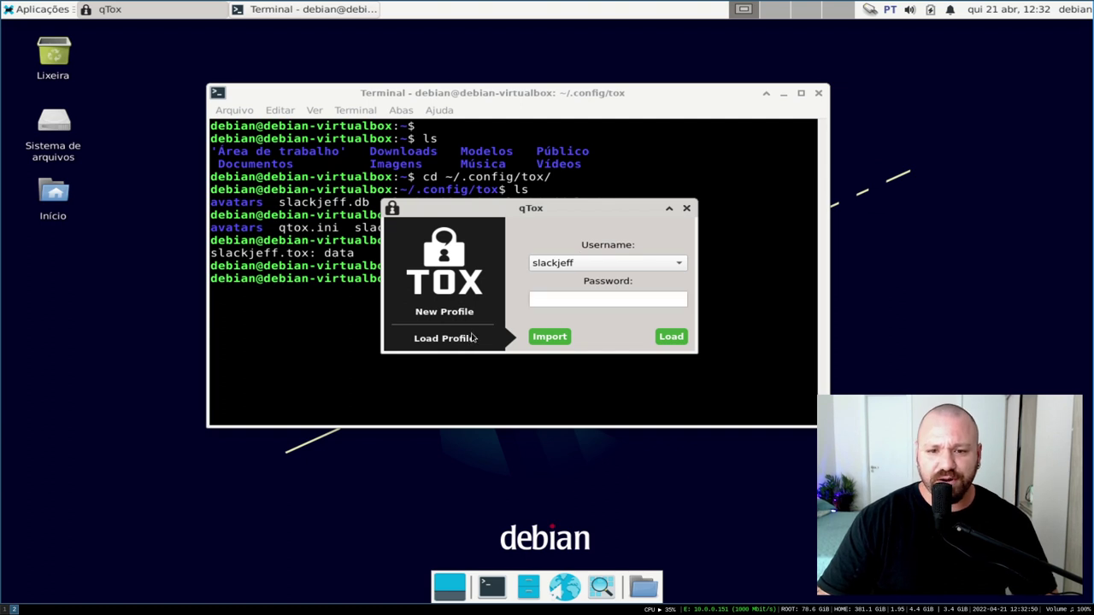
left_click(455, 317)
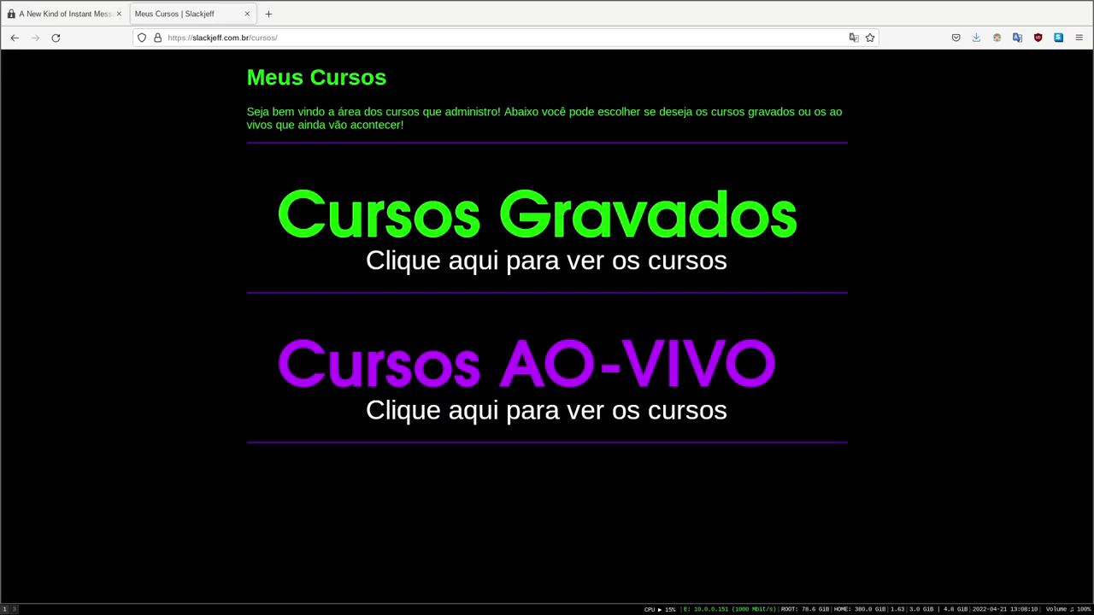
Open Cursos Gravados, then the Pacotão com todos os meus cursos details, and scroll through it
left_click(530, 239)
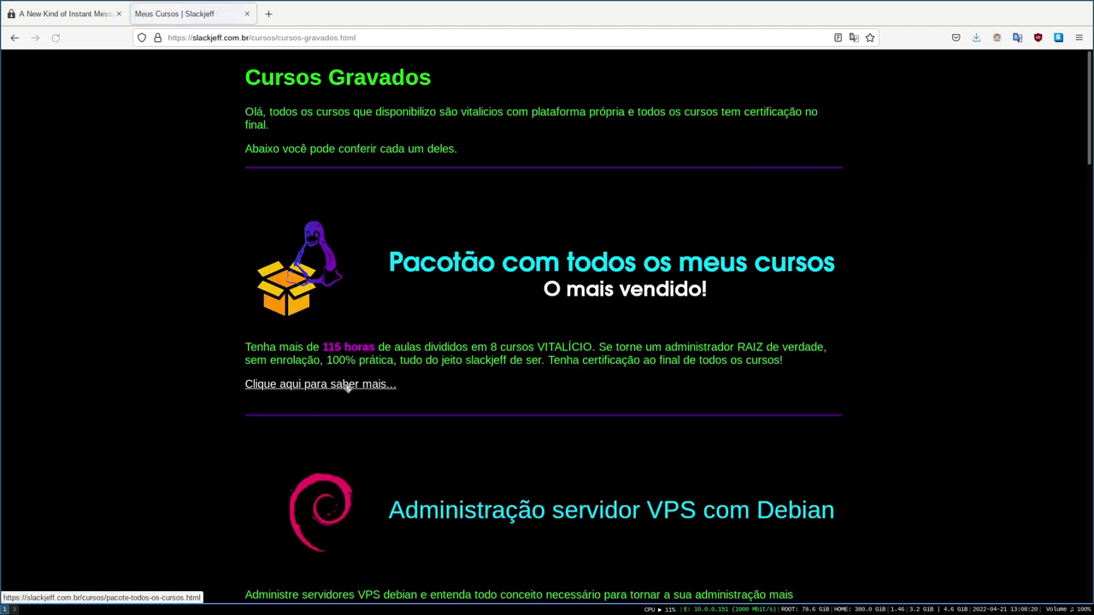
left_click(367, 384)
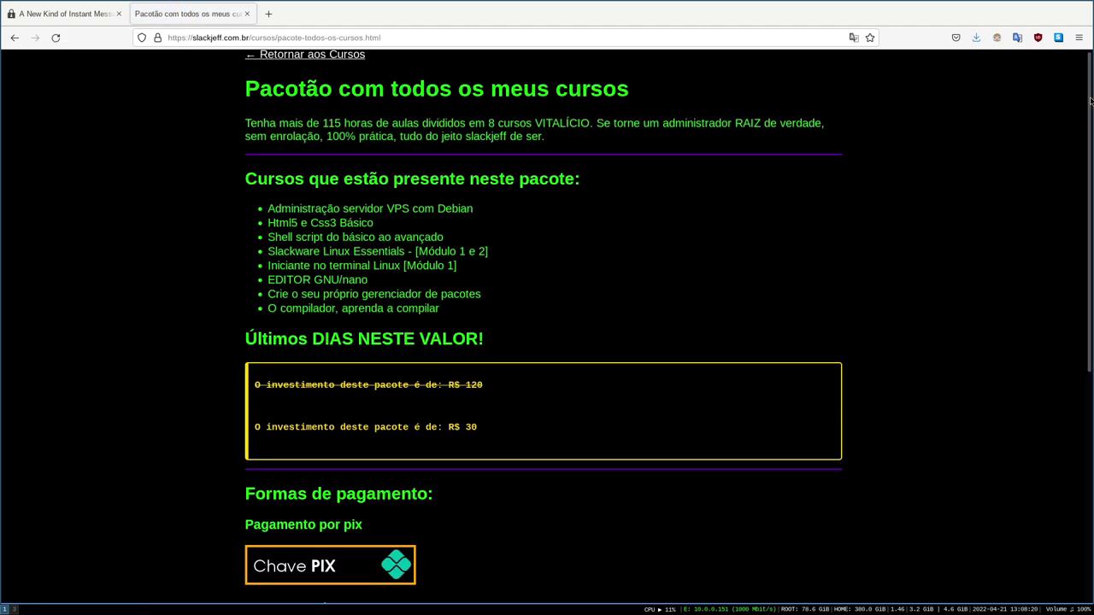
scroll(1083, 178, "down", 3)
scroll(1083, 178, "down", 5)
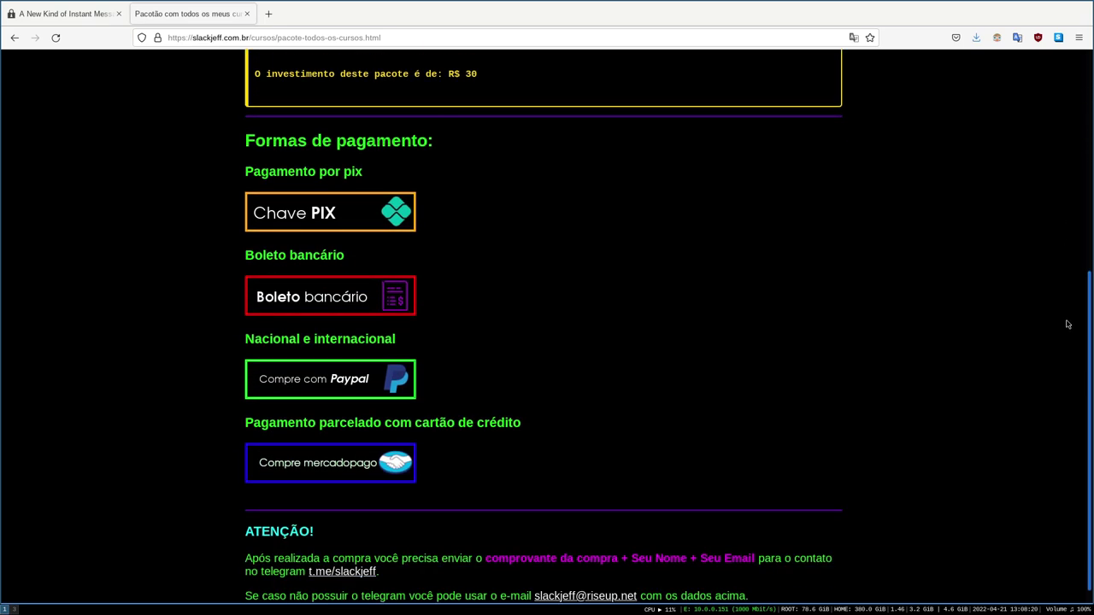
scroll(1066, 359, "up", 6)
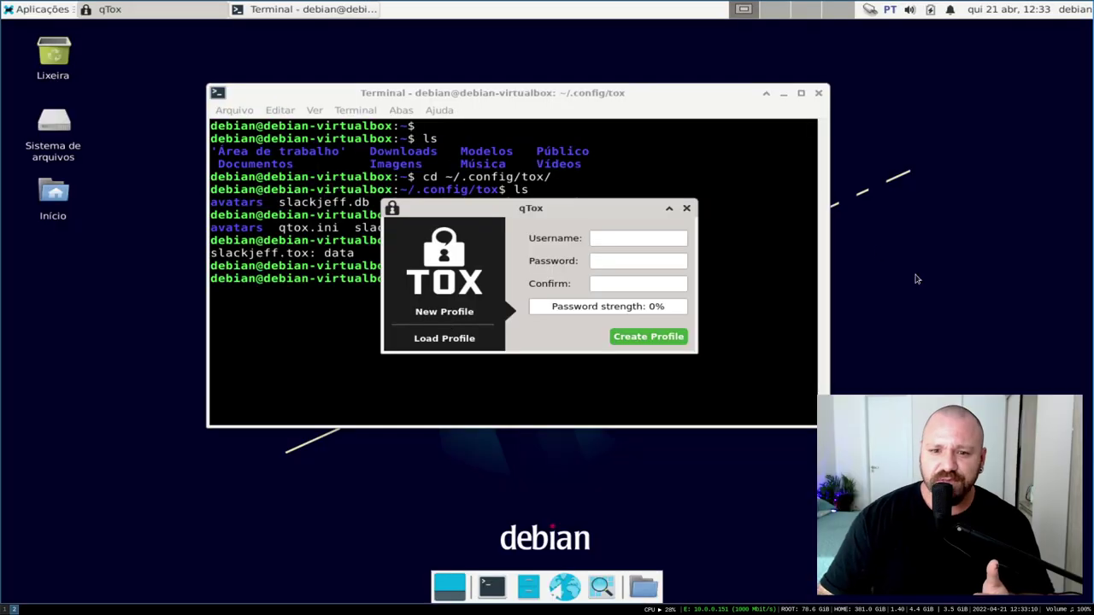
Check the existing profiles list, then try creating profile jeff2 with a too-short password
left_click(490, 335)
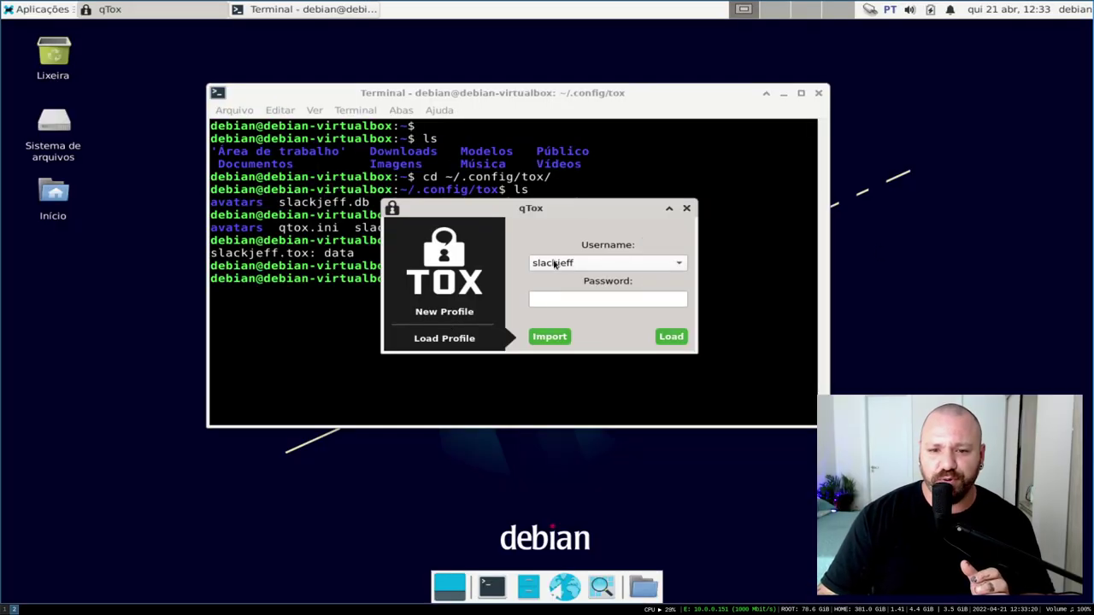
left_click(560, 262)
left_click(571, 263)
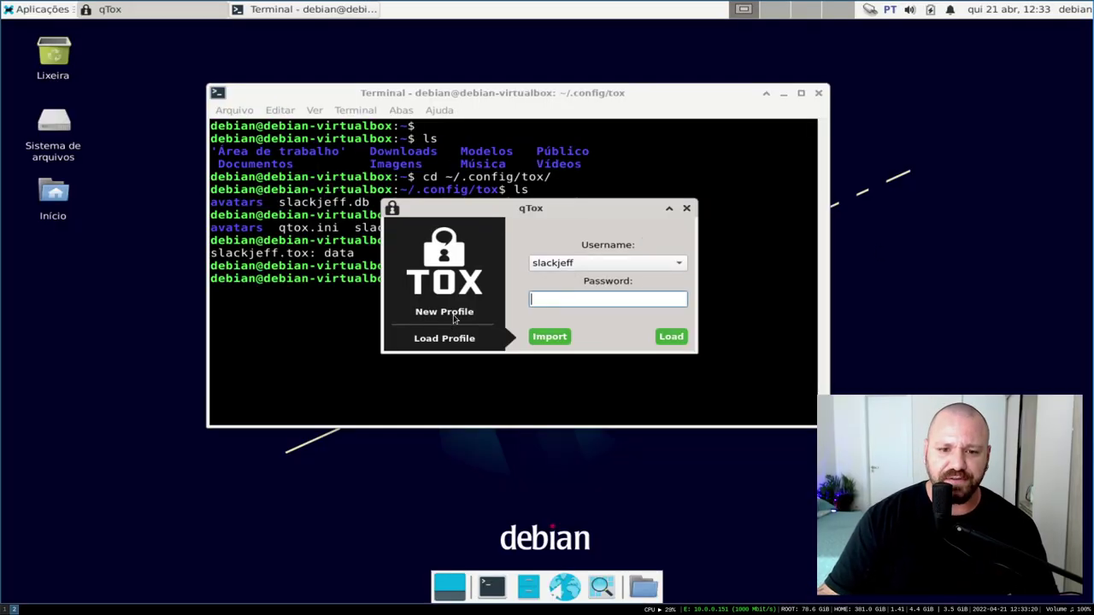
left_click(481, 313)
left_click(604, 239)
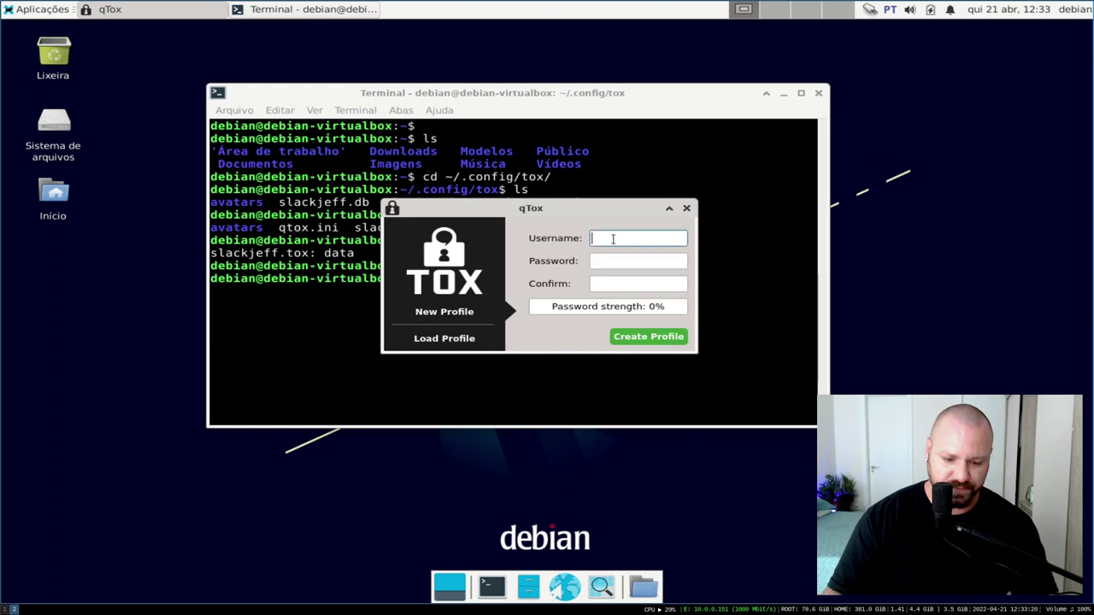
type("jeff2")
key("Tab")
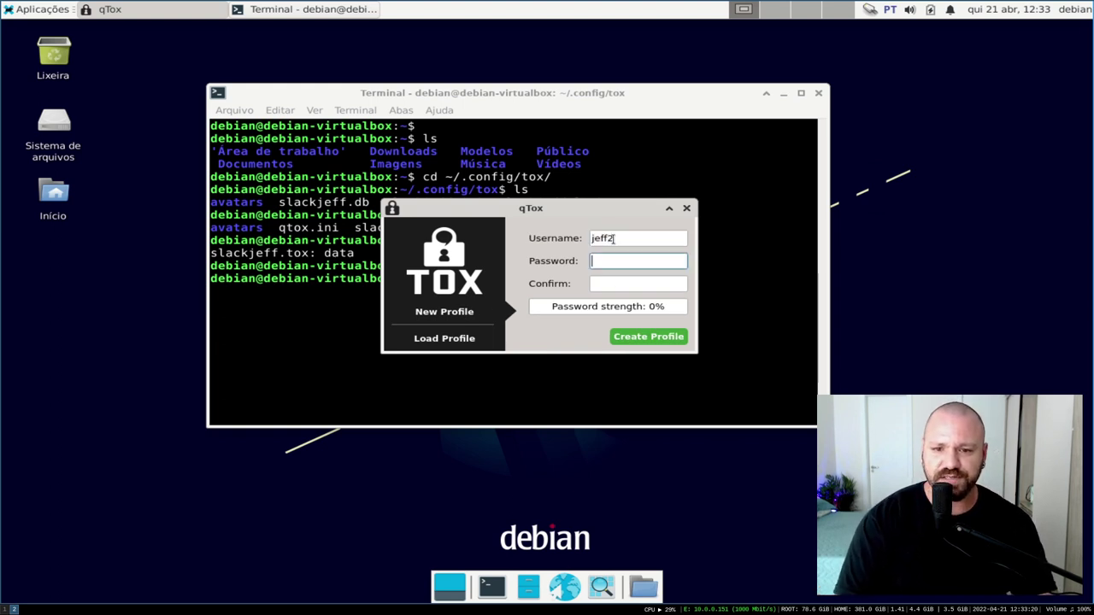
type("123")
key("Tab")
left_click(654, 338)
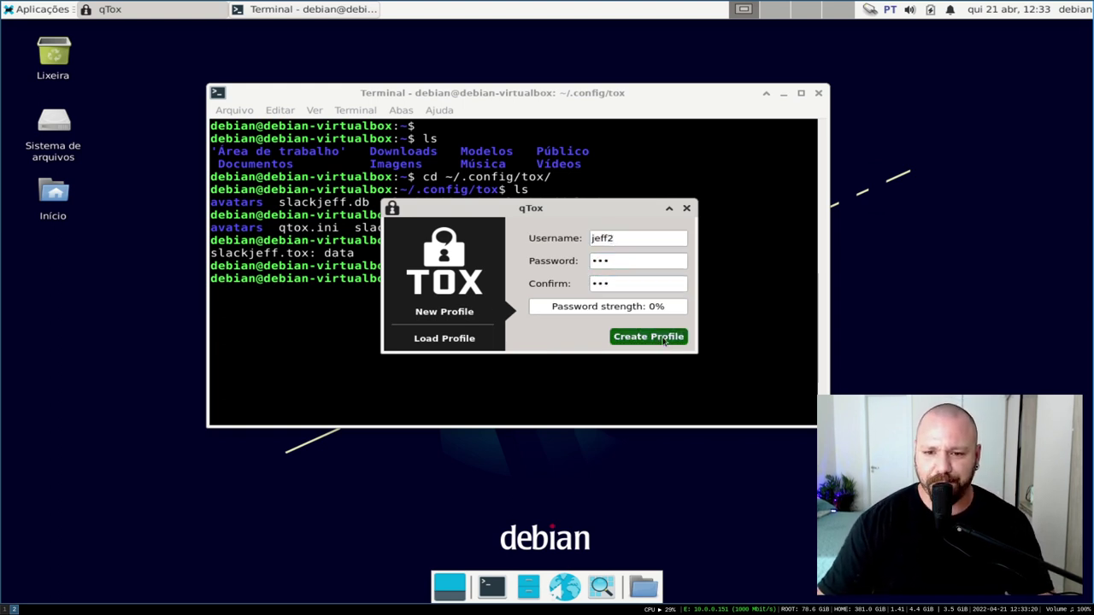
Dismiss the short-password error, enter and confirm a six-character password, and create jeff2
left_click(665, 282)
left_click(603, 257)
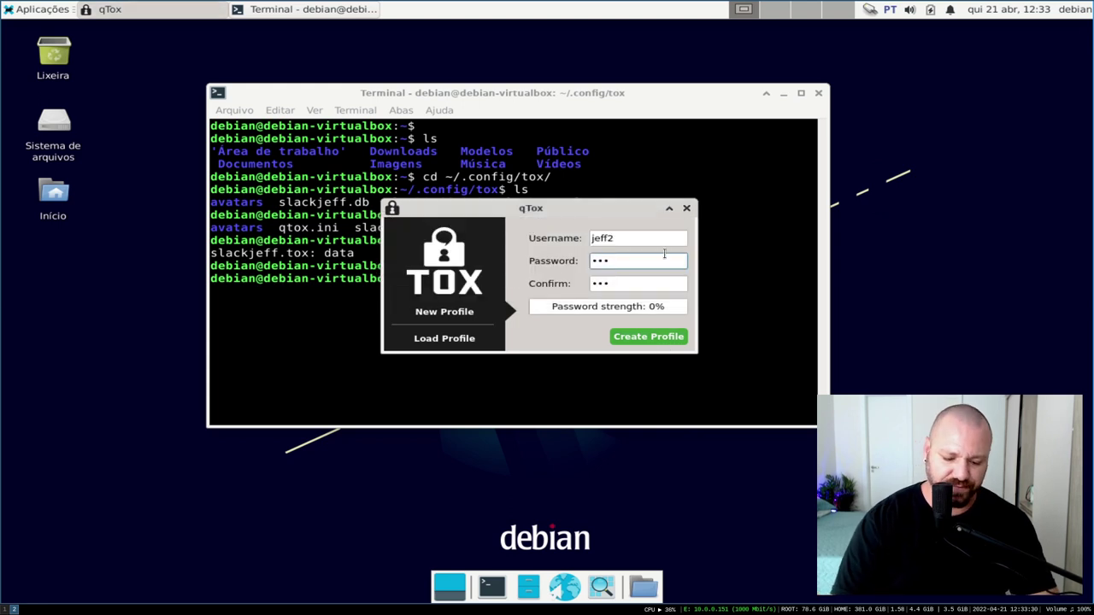
type("456")
key("Tab")
type("12345")
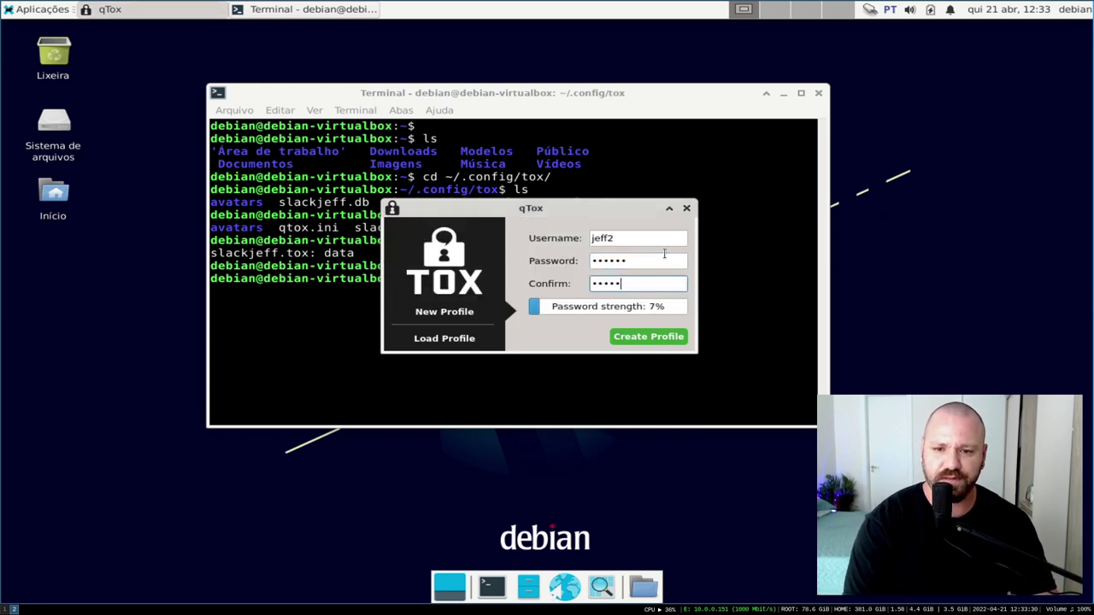
type("6")
left_click(641, 338)
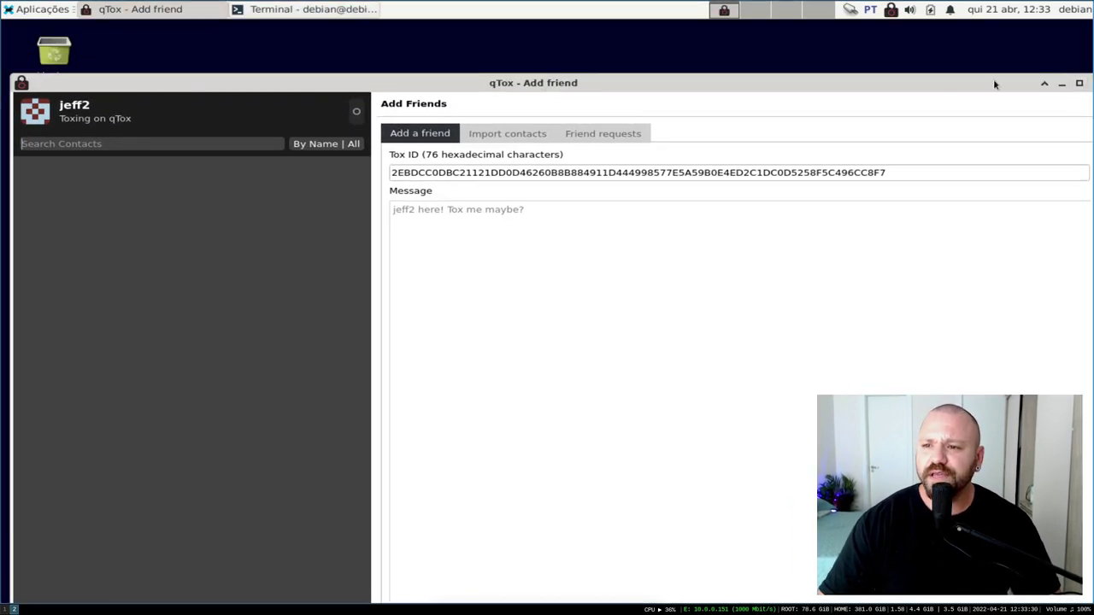
Close the jeff2 qTox session and relaunch qTox from the applications menu
left_click(1058, 84)
left_click(1086, 37)
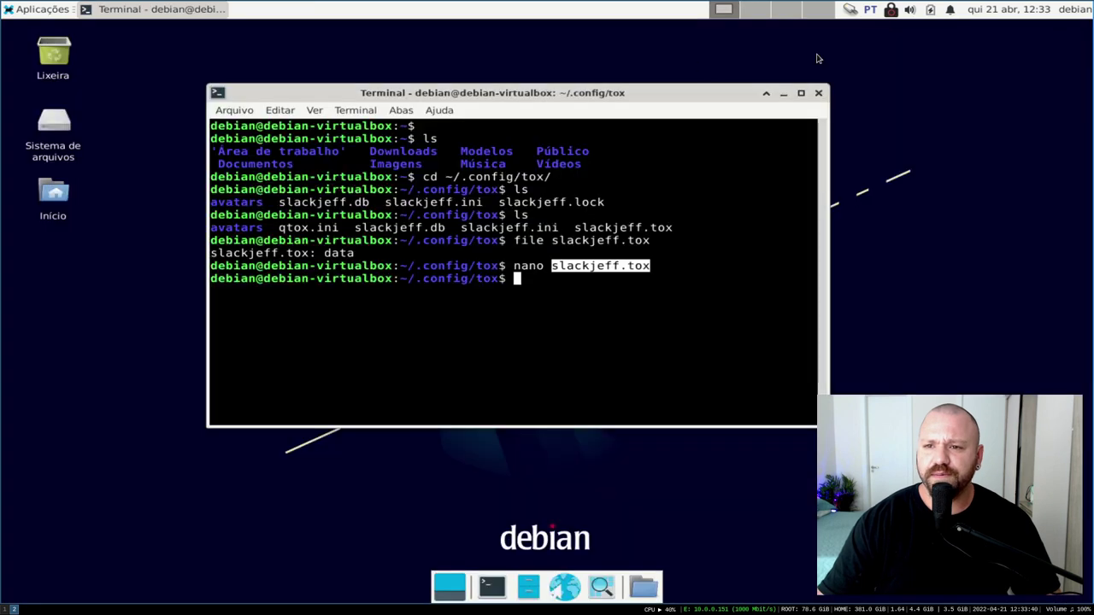
left_click(22, 4)
mouse_move(117, 198)
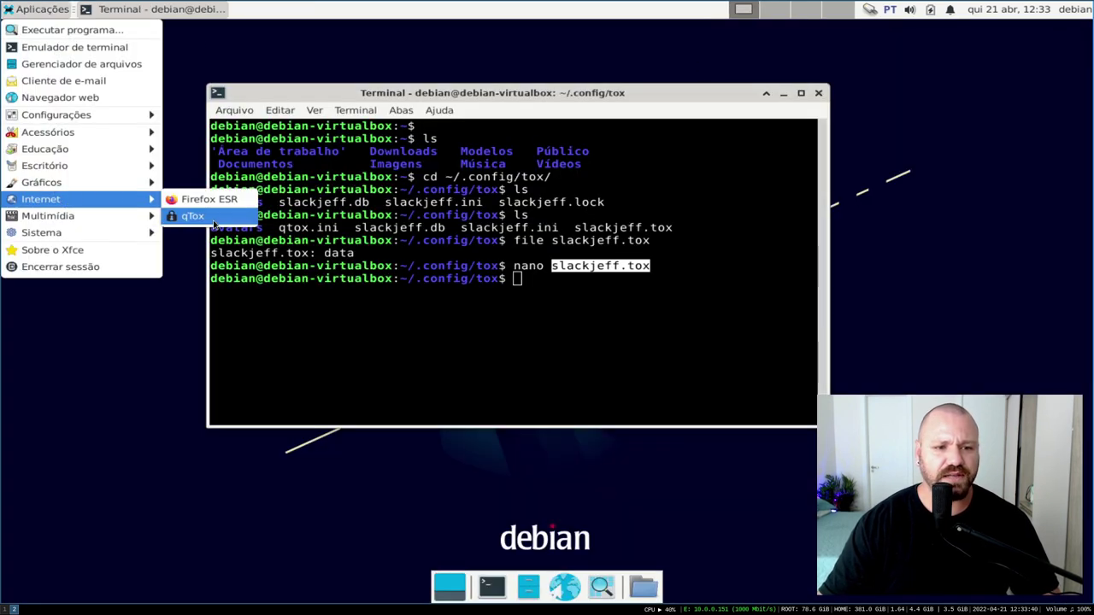
left_click(213, 215)
Log in to the slackjeff profile with its password and open its My profile page
left_click(534, 246)
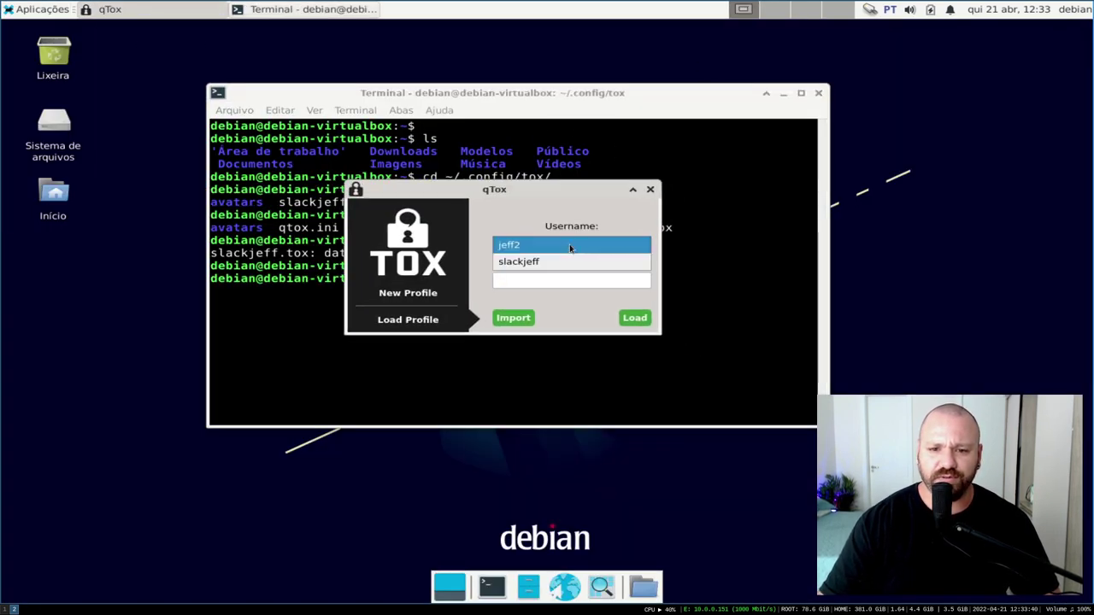
left_click(535, 278)
left_click(539, 284)
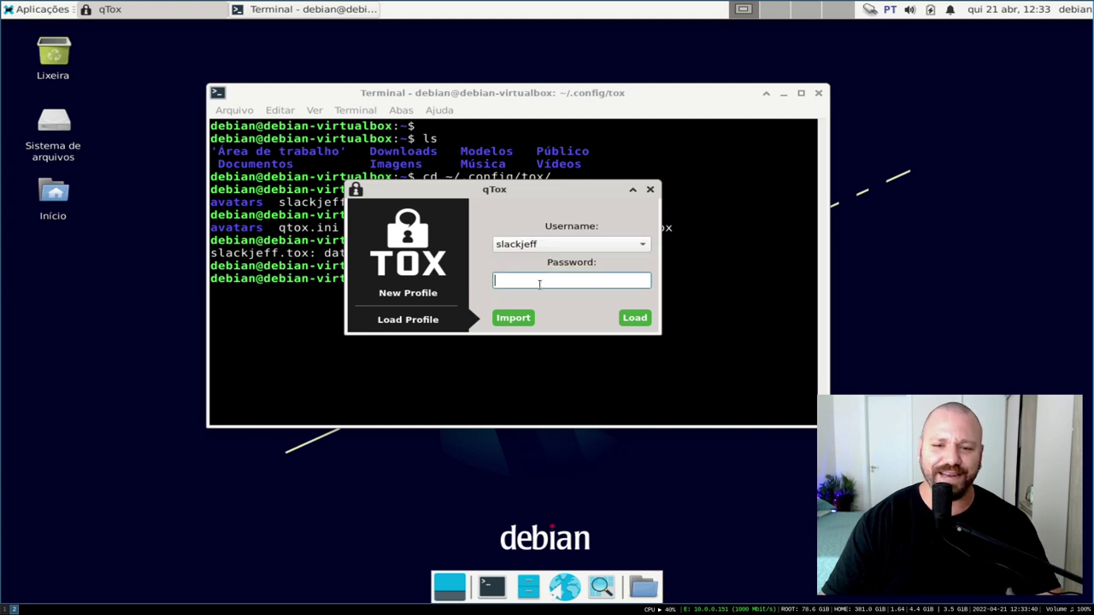
type("•••••")
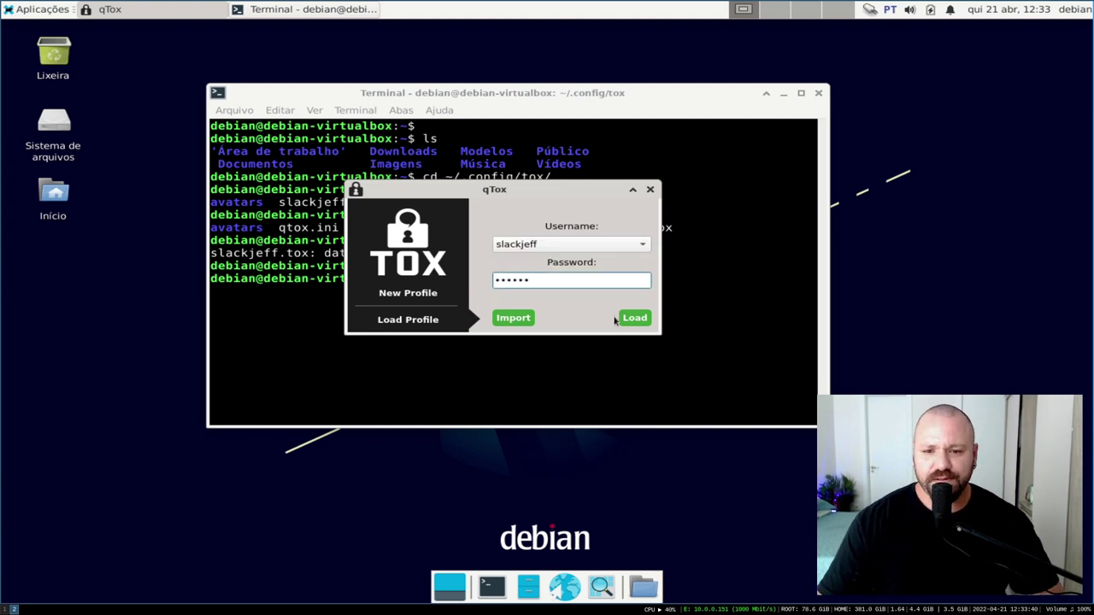
key("Return")
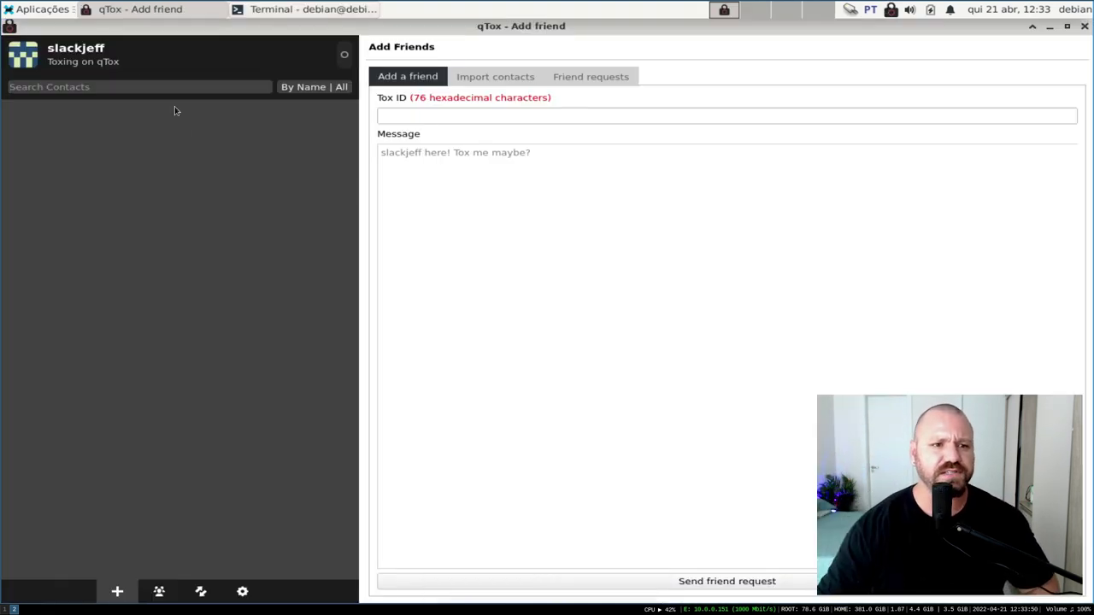
left_click(74, 50)
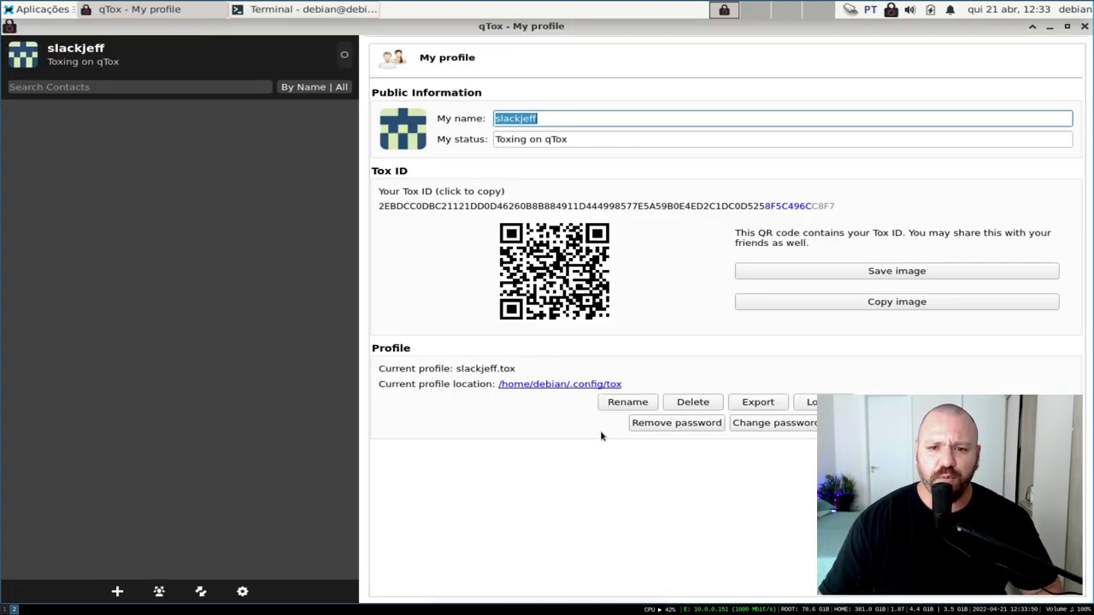
Change the profile name from slackjeff to J3ff
left_click(575, 111)
double_click(576, 111)
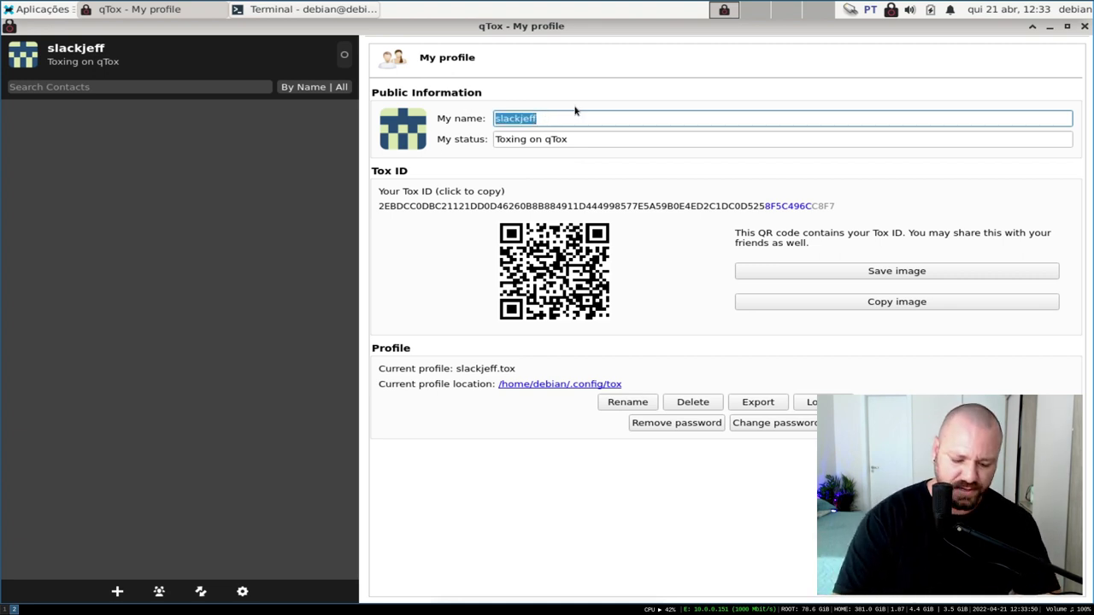
key("BackSpace")
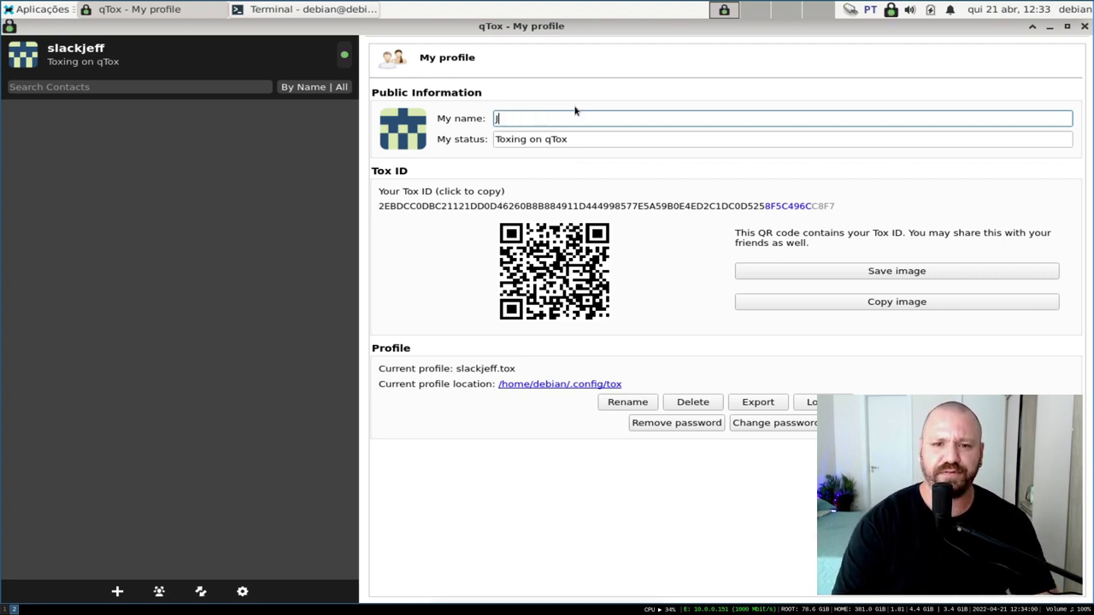
key("Return")
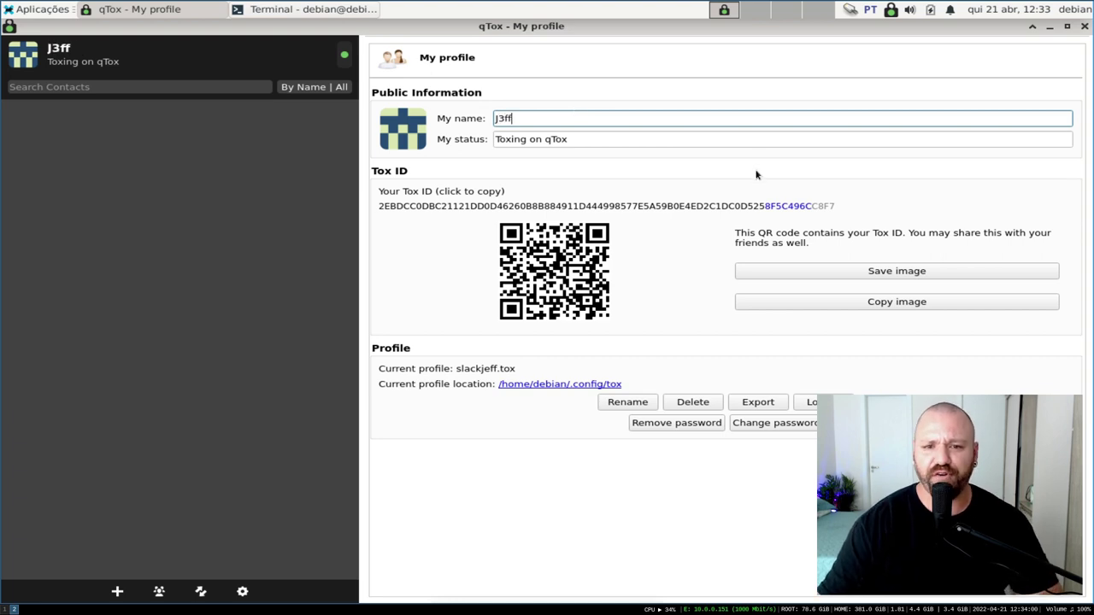
Replace the status message with "Agora tô seguro."
key("Tab")
key("BackSpace")
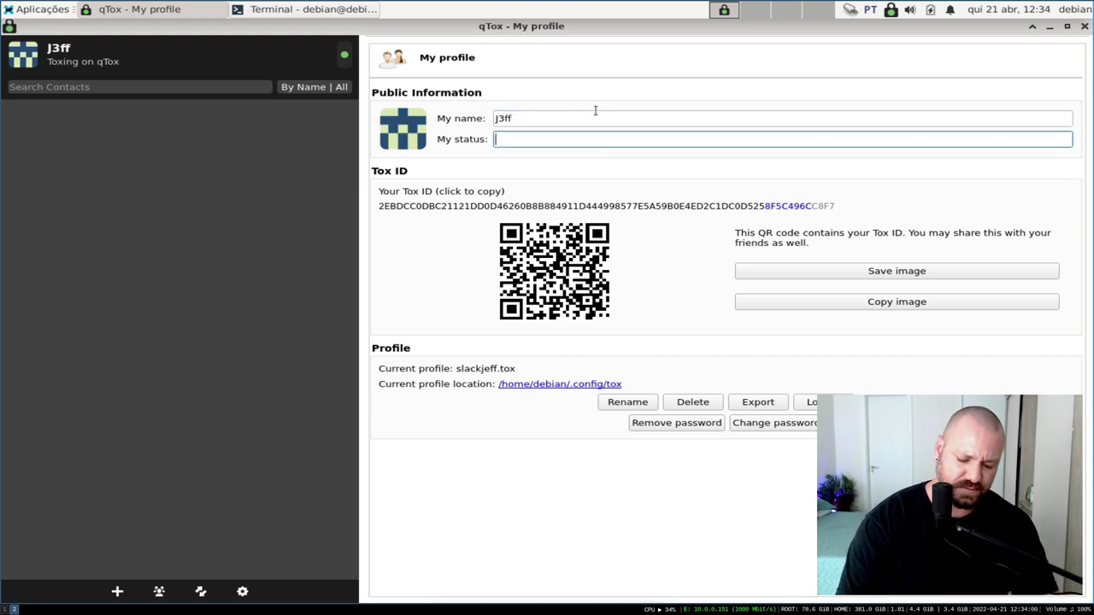
type("Agora tô seguro.")
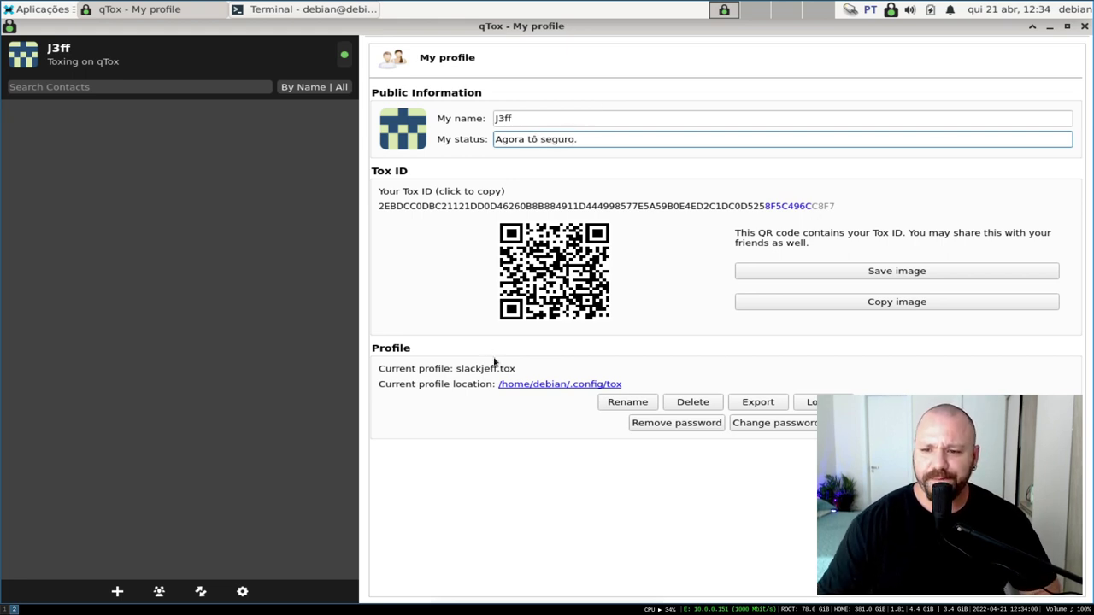
key("Return")
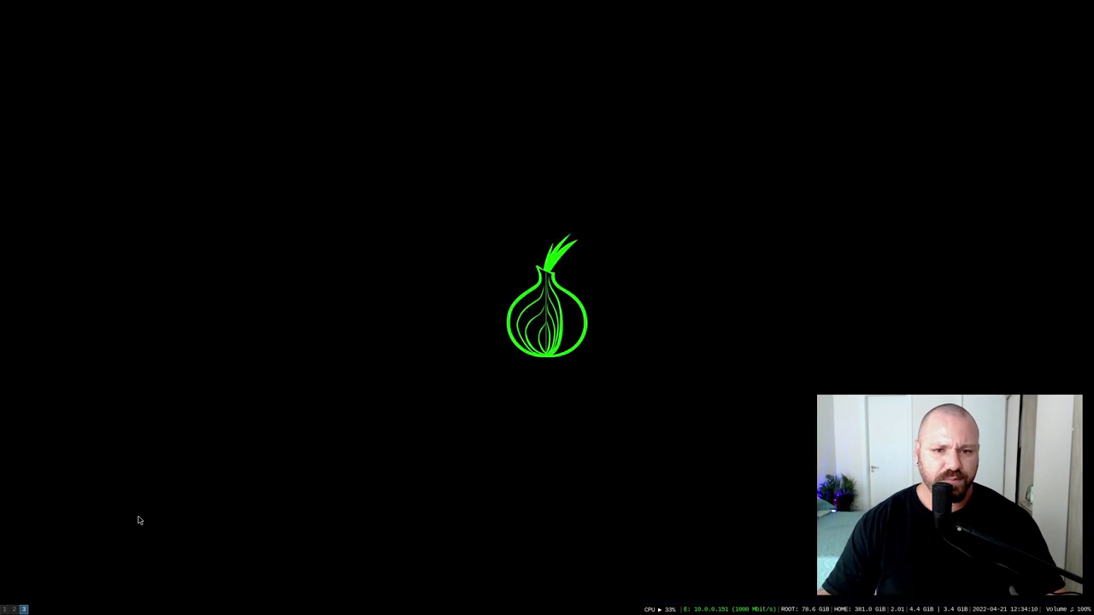
Launch a second qTox via dmenu, focus its Tox ID field, then return to J3ff's profile workspace
key("super+d")
type("qtox")
key("Return")
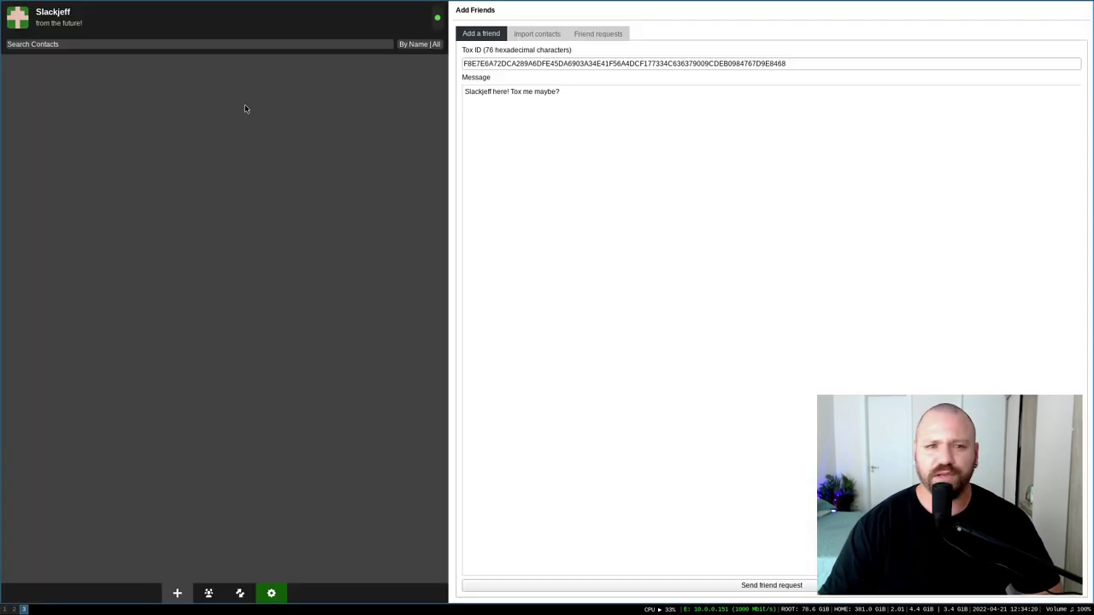
left_click(15, 608)
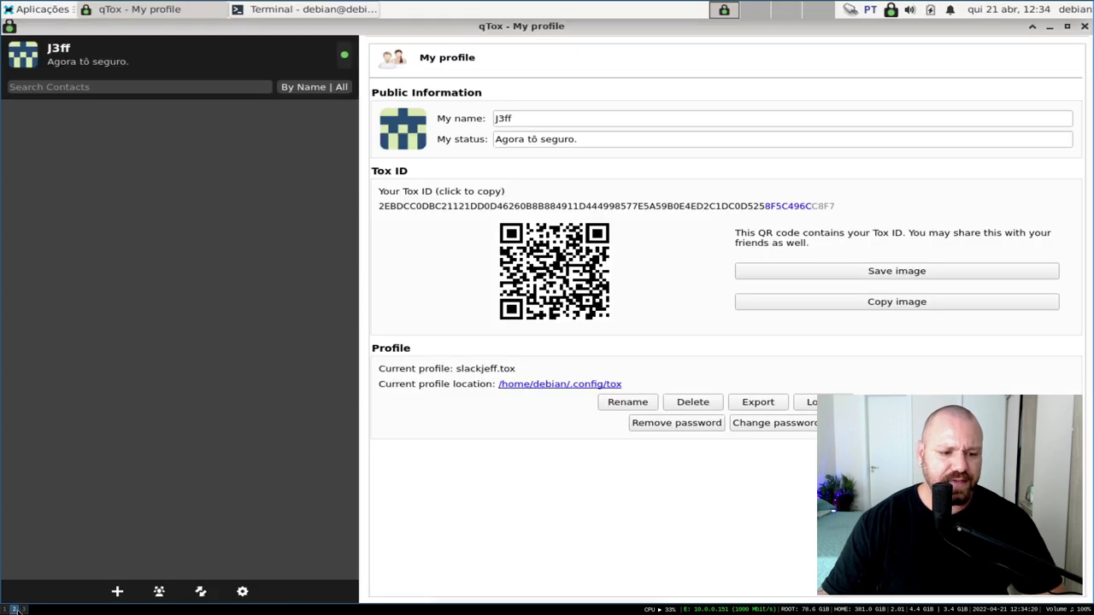
left_click(23, 610)
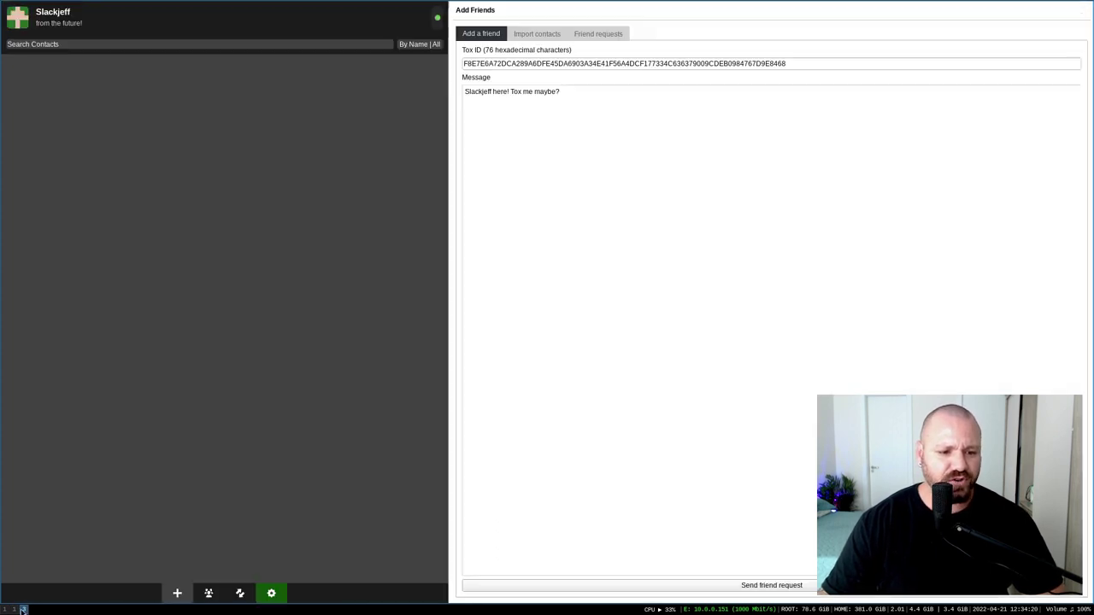
left_click(506, 63)
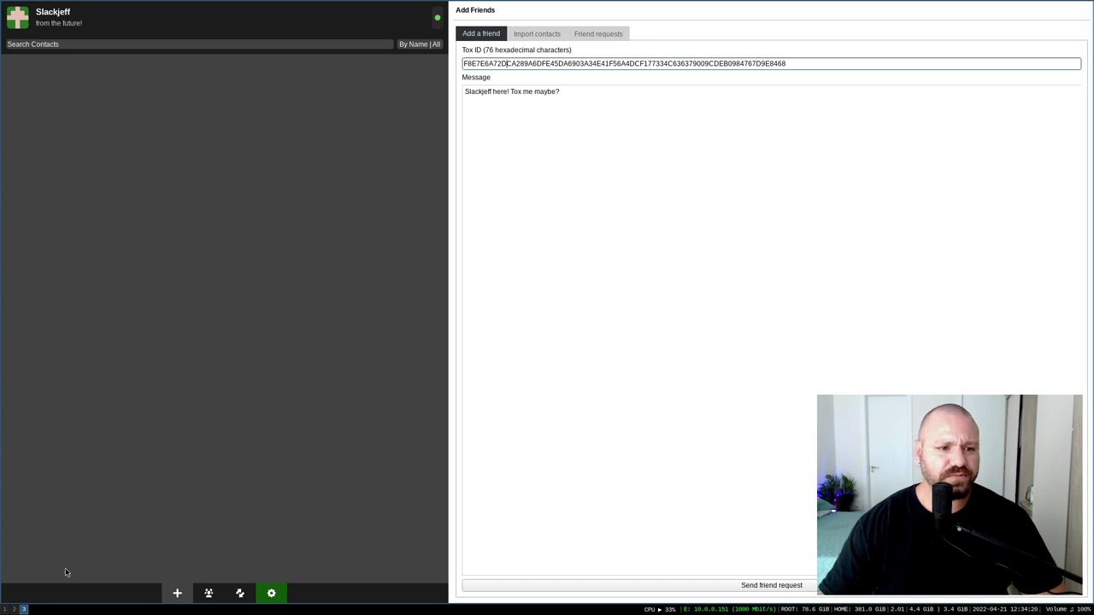
left_click(14, 610)
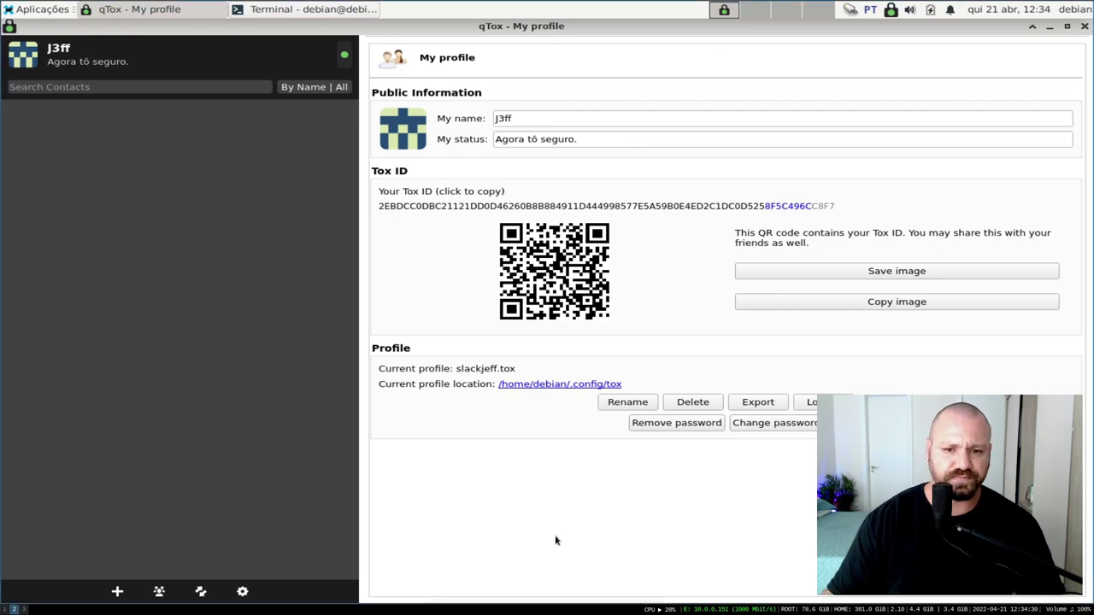
Run ./qrshot.sh in Terminal and box the first profile's QR code for decoding
key("alt+Tab")
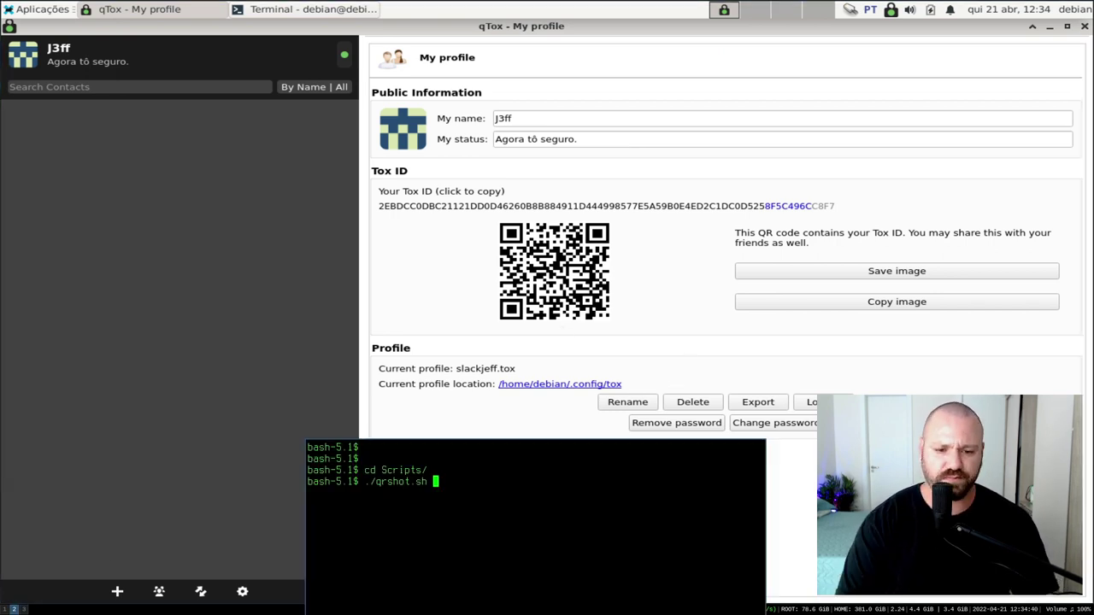
key("Return")
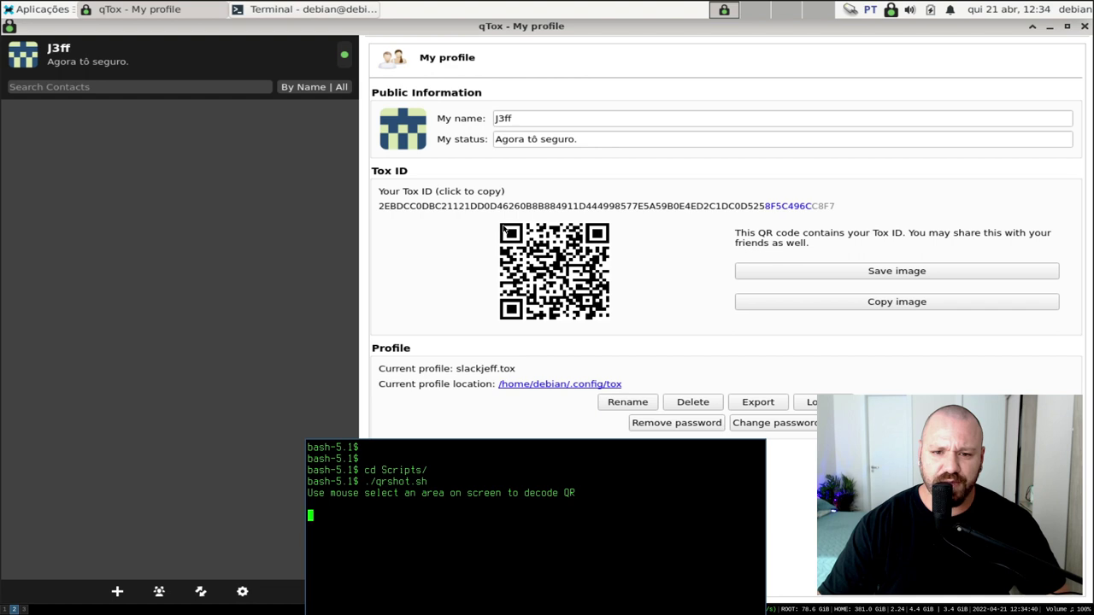
left_click_drag(501, 221, 617, 330)
left_click_drag(511, 511, 556, 466)
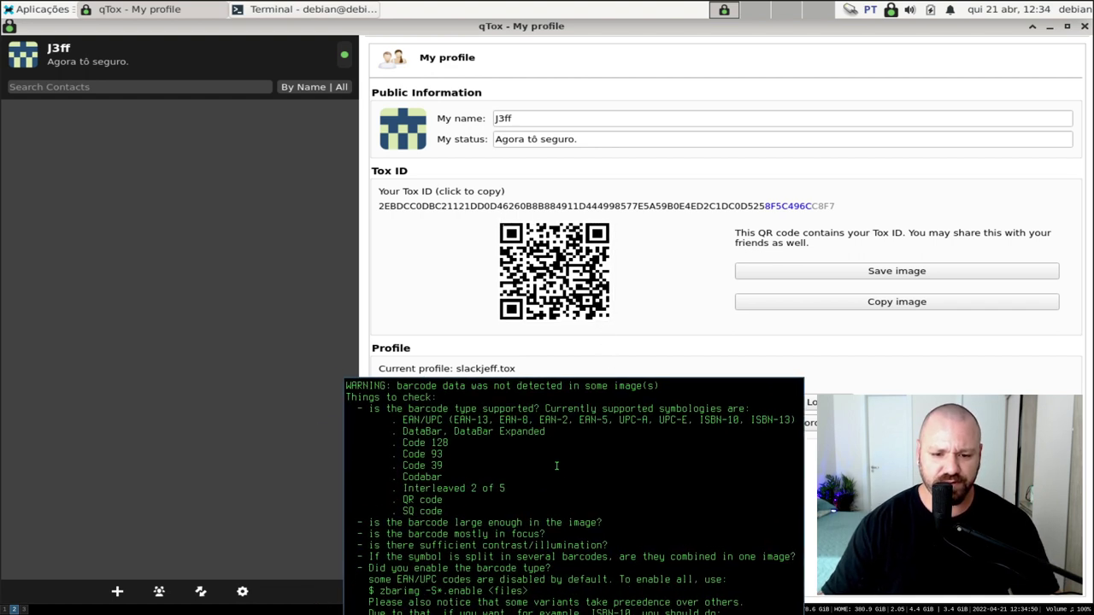
After the warning, rerun ./qrshot.sh on the QR code and copy the decoded Tox ID
key("ctrl+l")
key("Up")
key("Return")
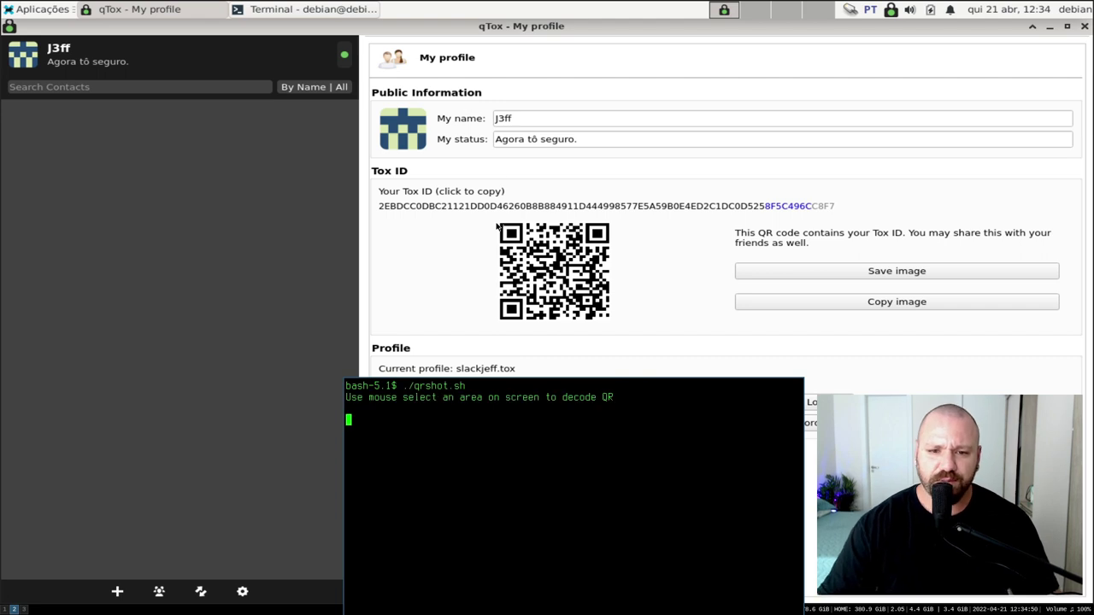
left_click_drag(496, 220, 610, 325)
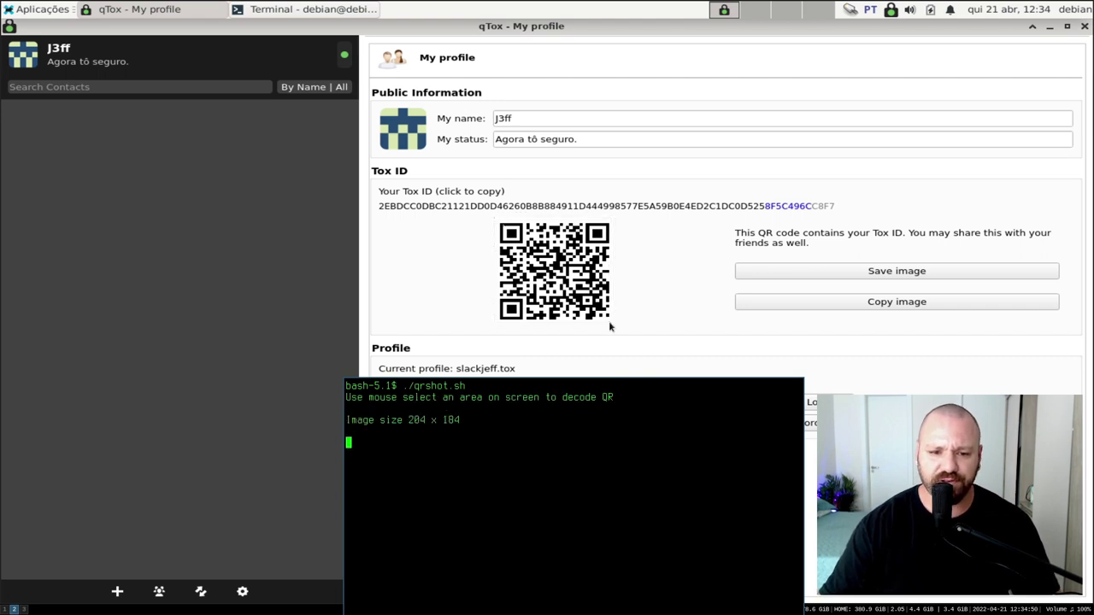
double_click(444, 443)
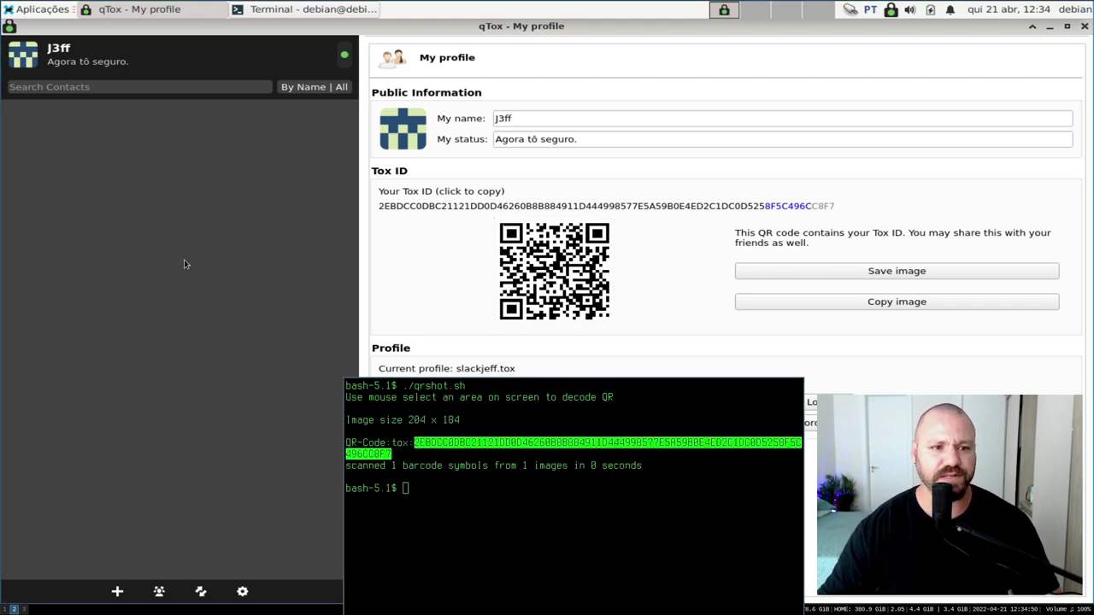
left_click(26, 609)
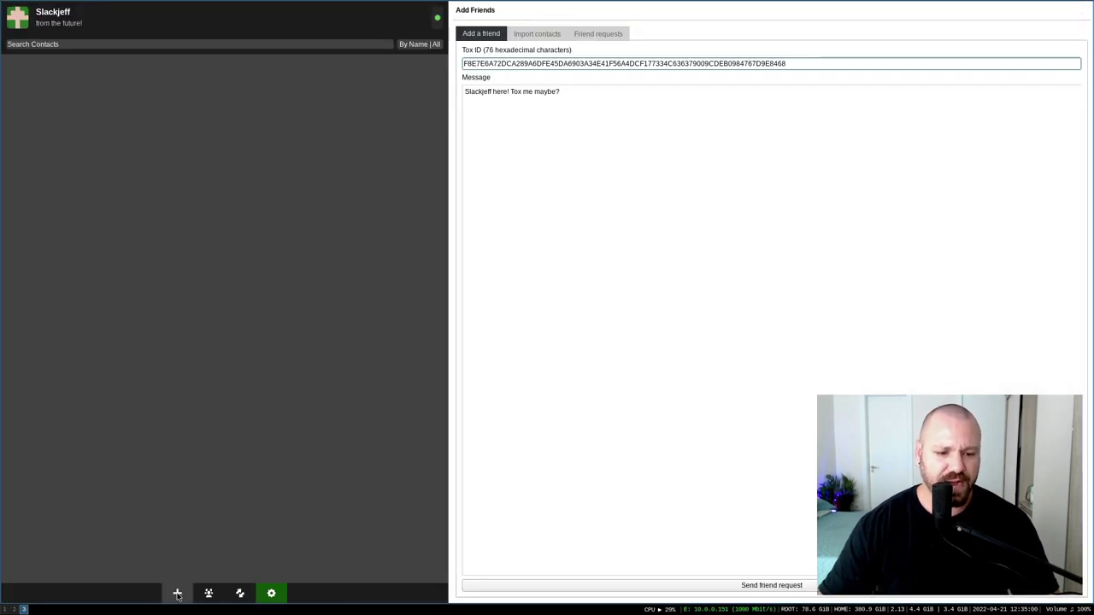
Replace the Tox ID field with the decoded J3ff ID and send the friend request
key("ctrl+a")
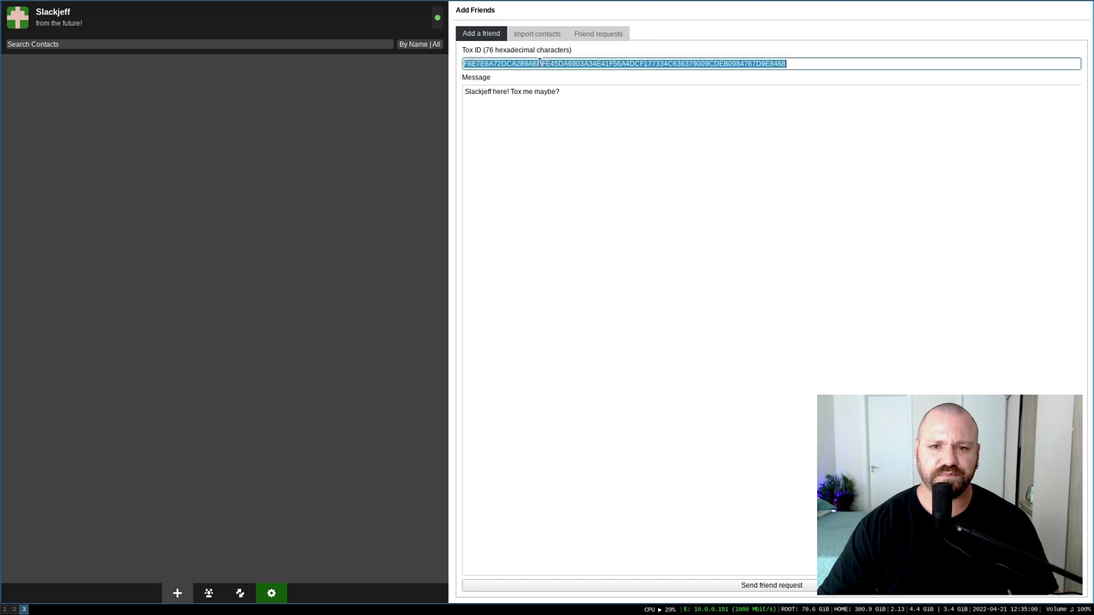
type("2EBDCC0DBC21121DD0D46260B8B884911D444998577E5A59B0E4ED2C1DC0D5258F5C496CC8F7")
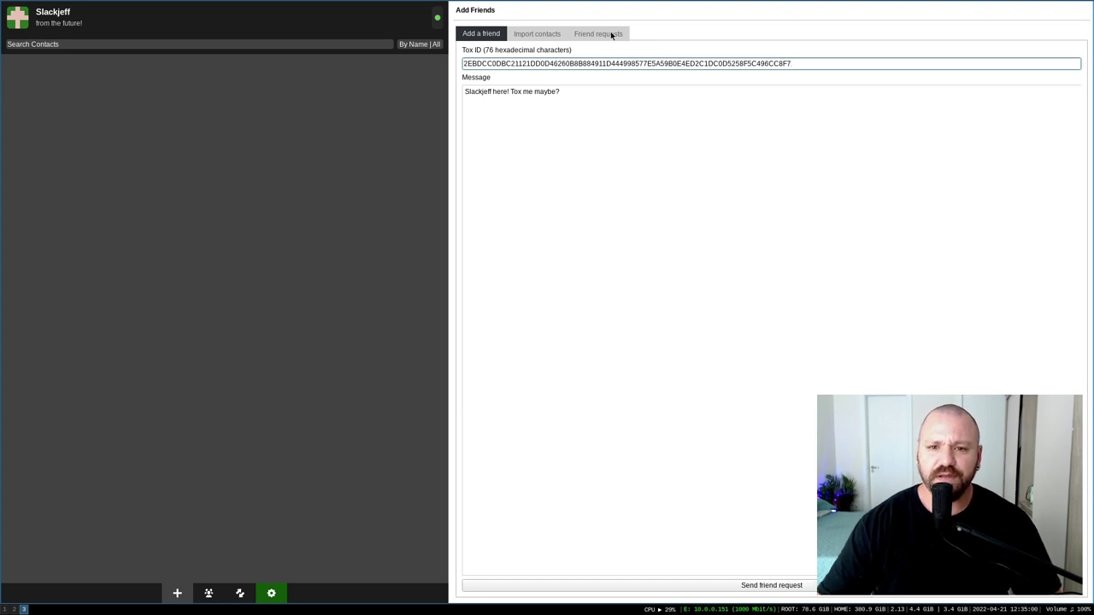
left_click(747, 585)
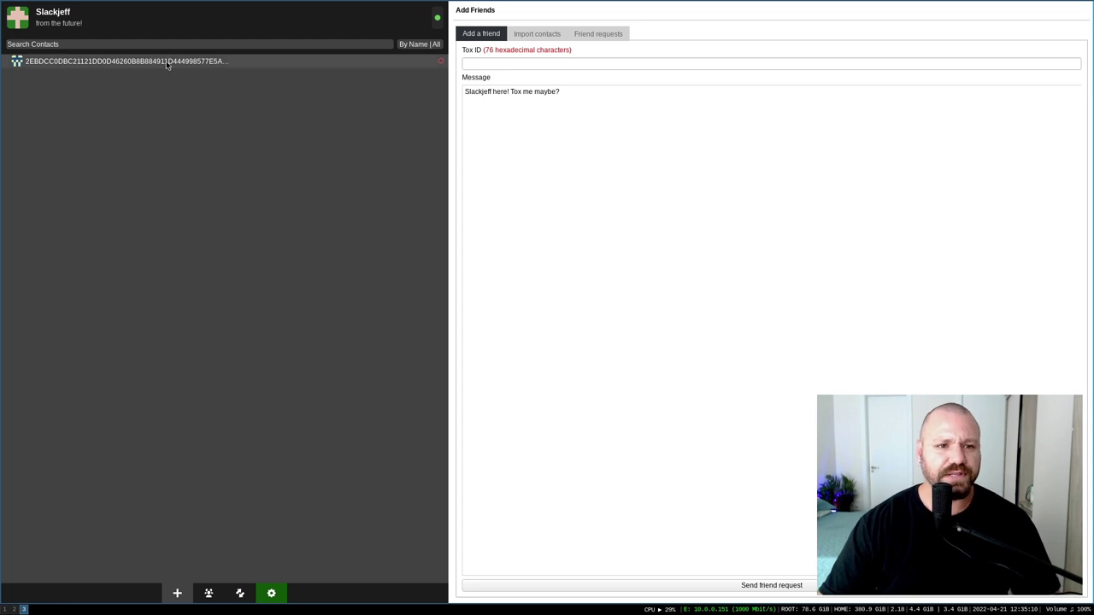
left_click(175, 62)
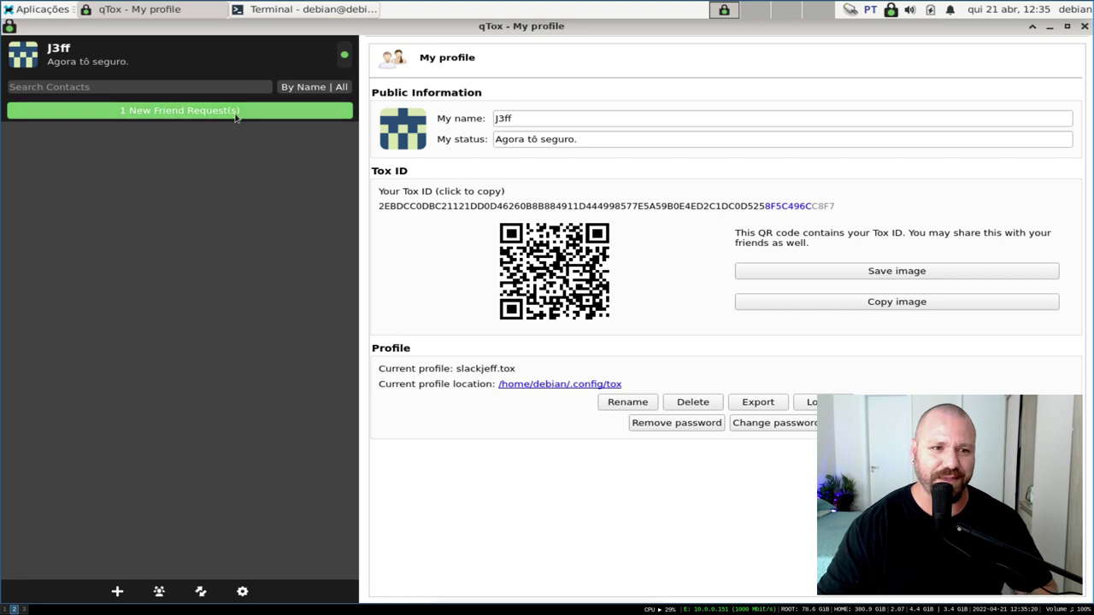
left_click(197, 120)
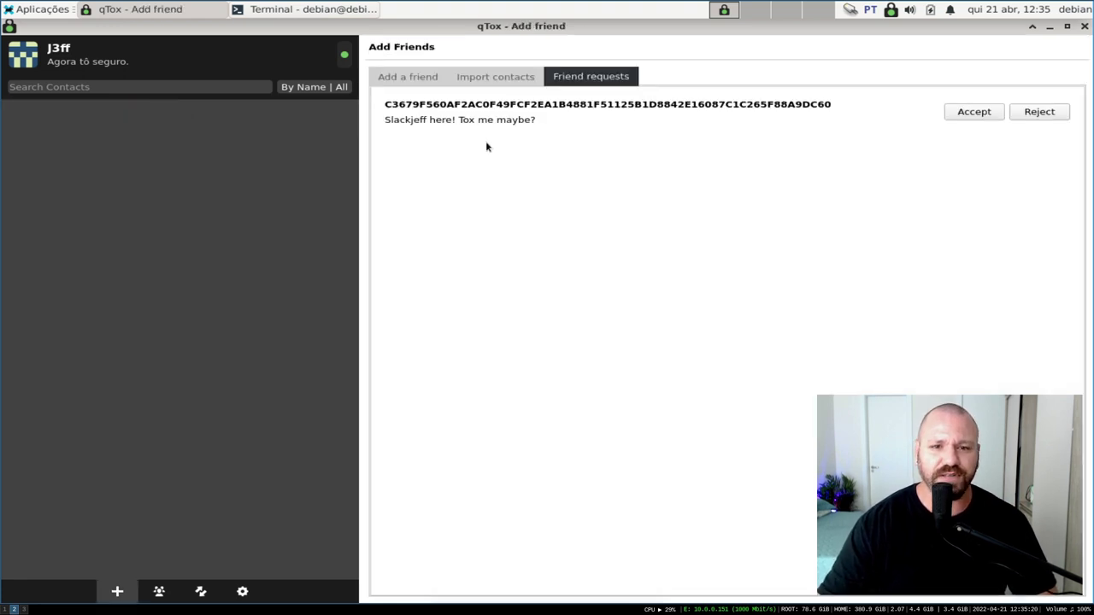
left_click(974, 112)
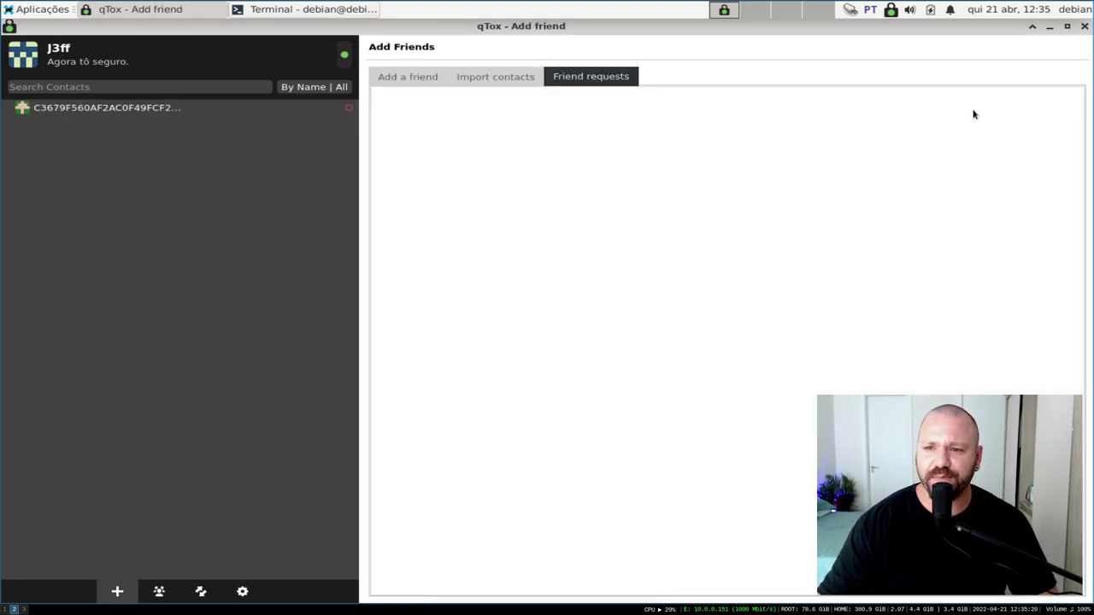
left_click(156, 112)
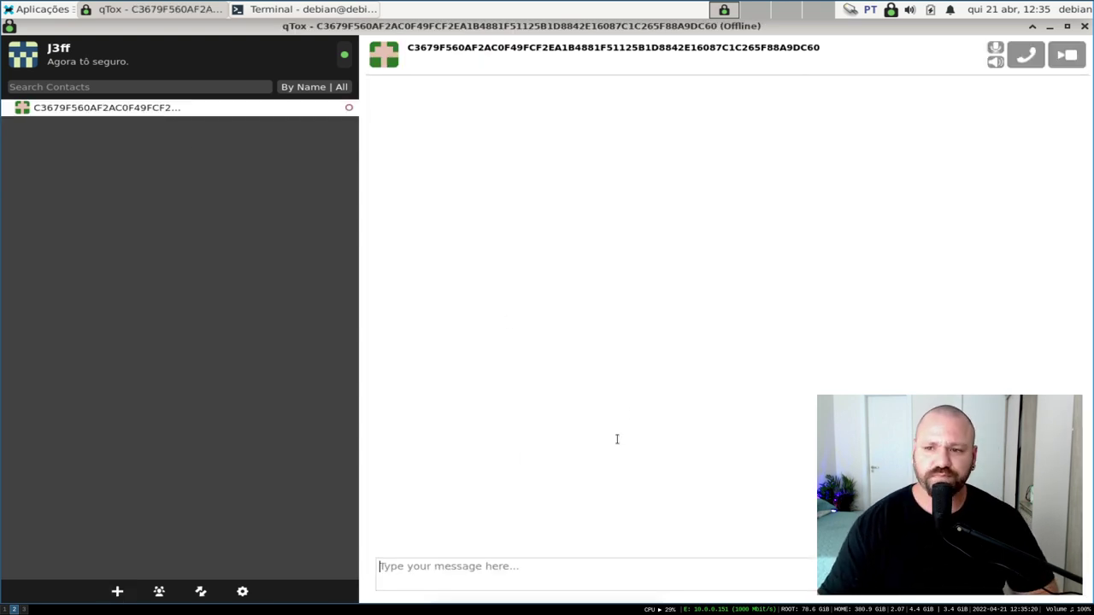
type("oi")
key("Return")
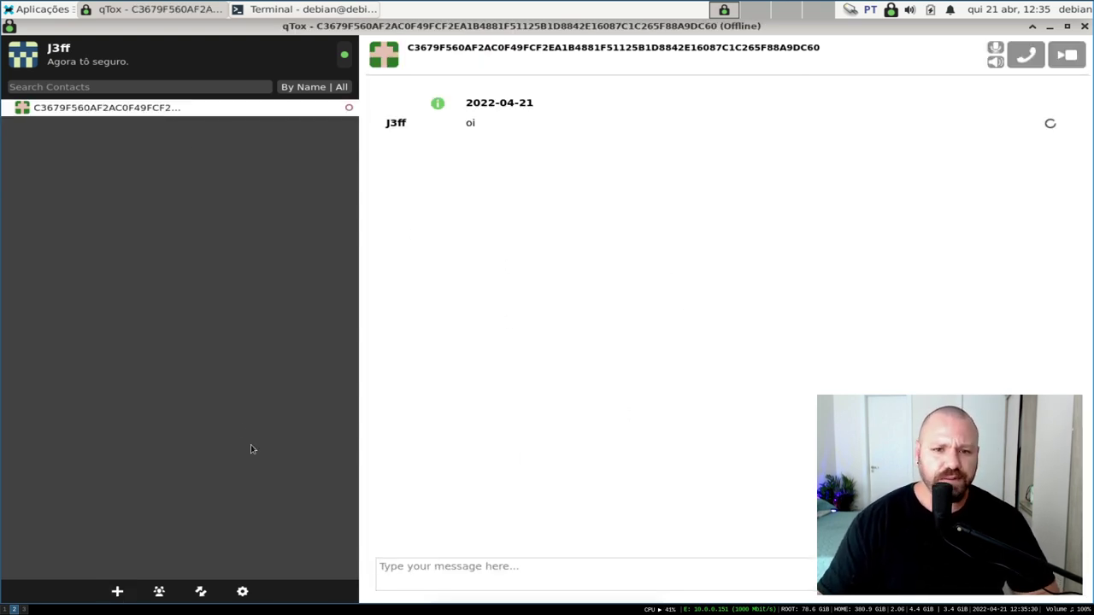
left_click(23, 610)
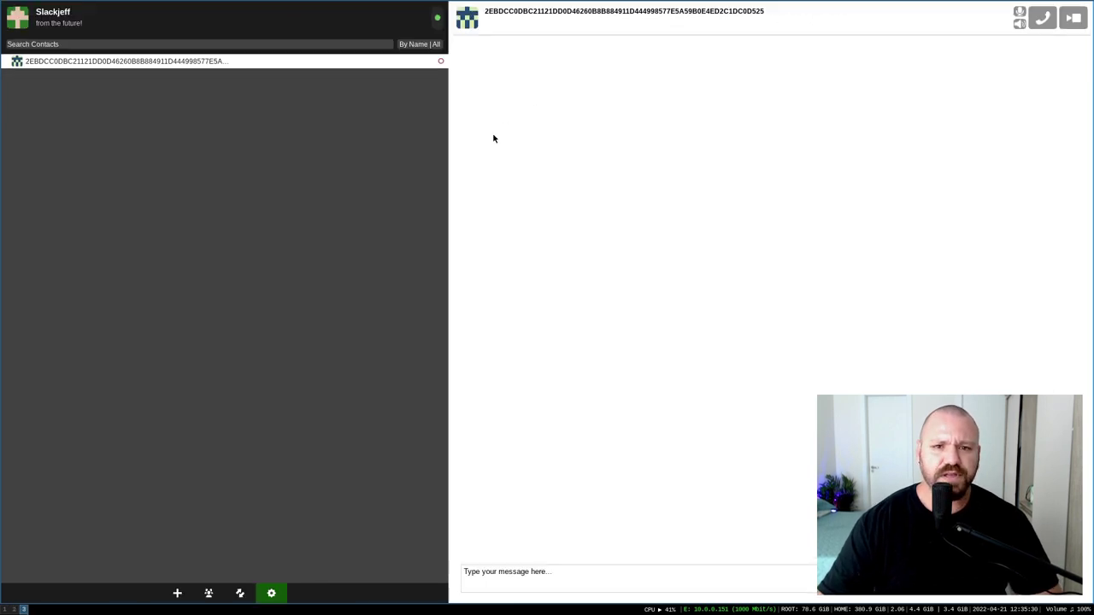
type("blz")
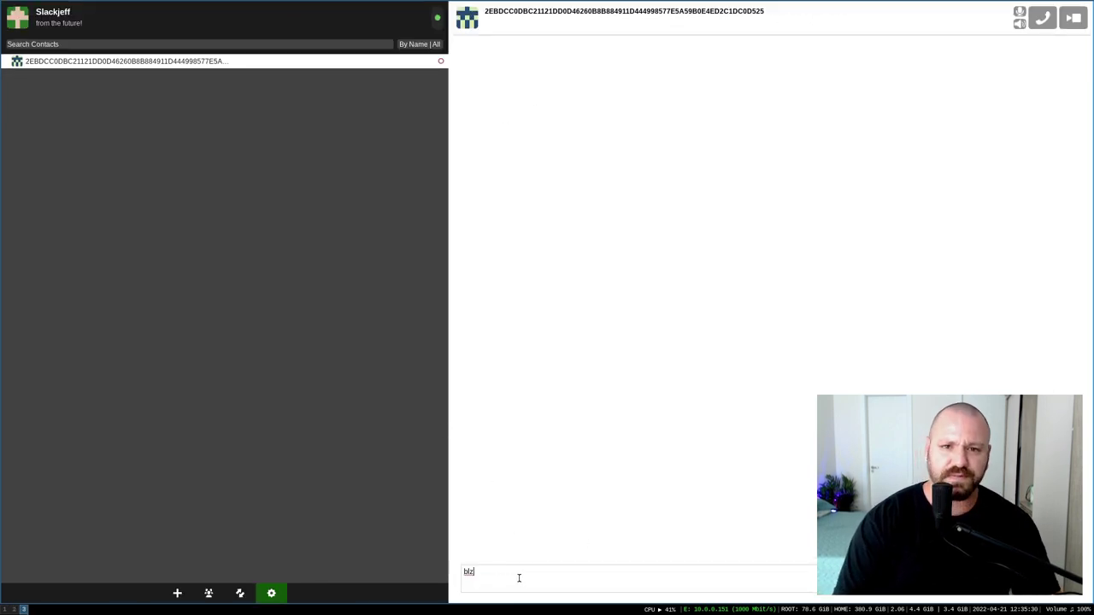
key("Return")
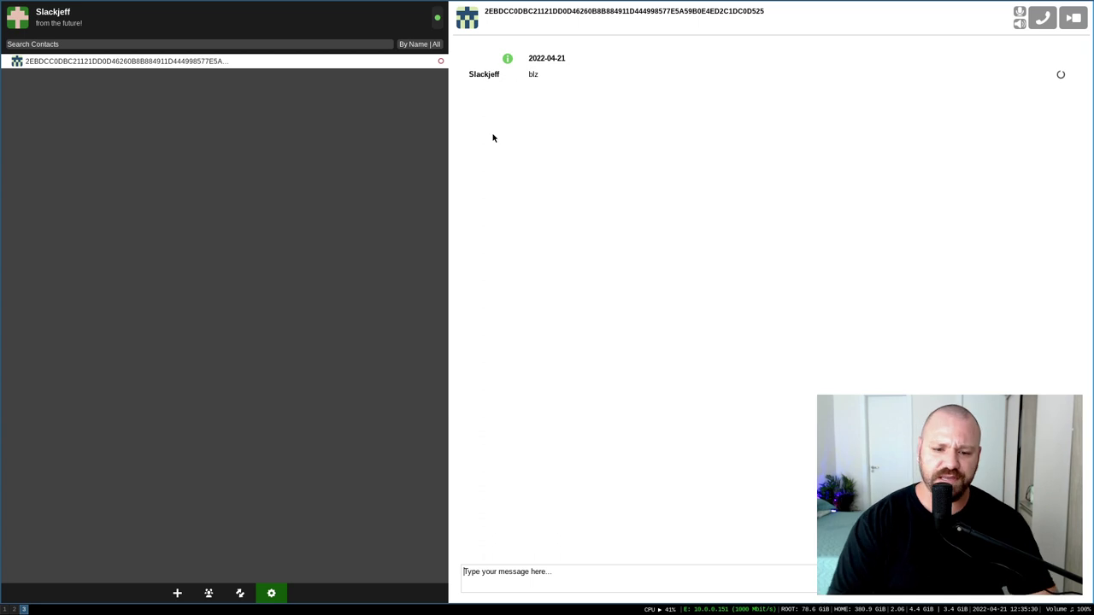
type("okk")
key("Return")
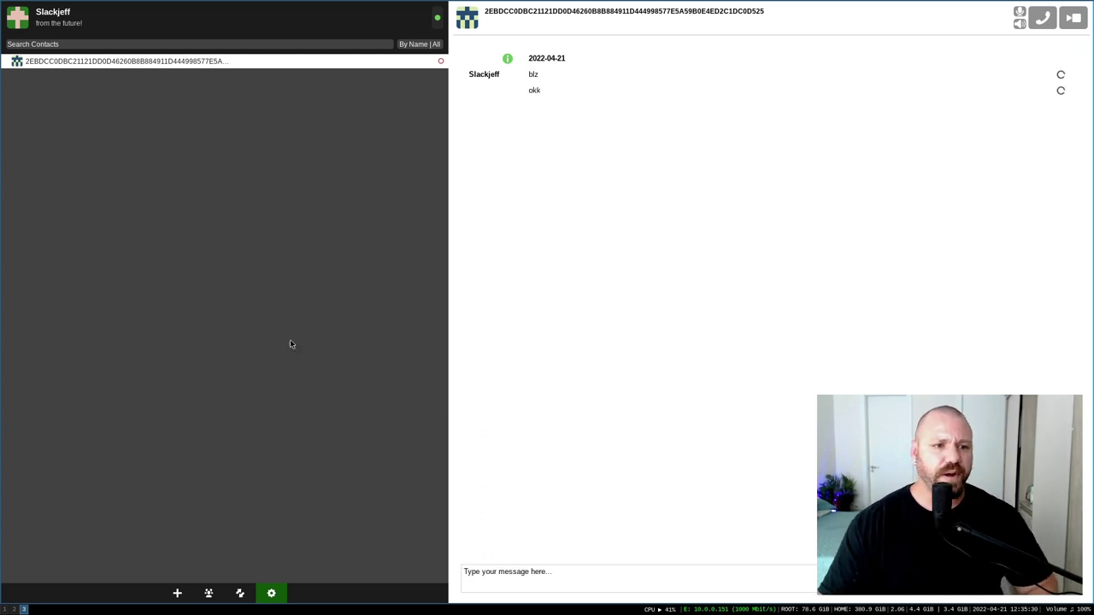
left_click(15, 610)
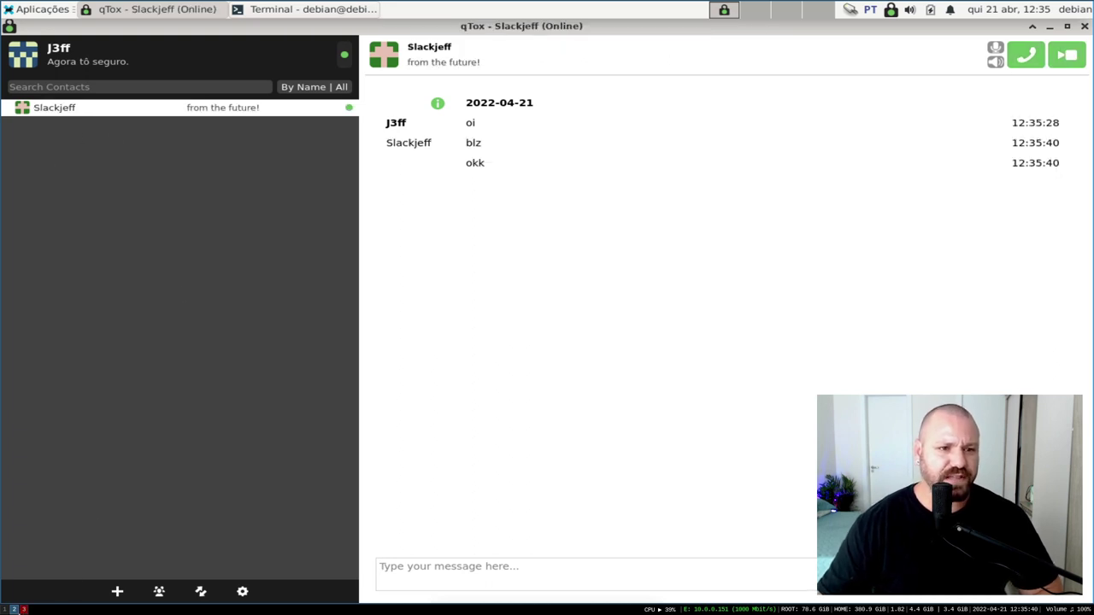
left_click(24, 609)
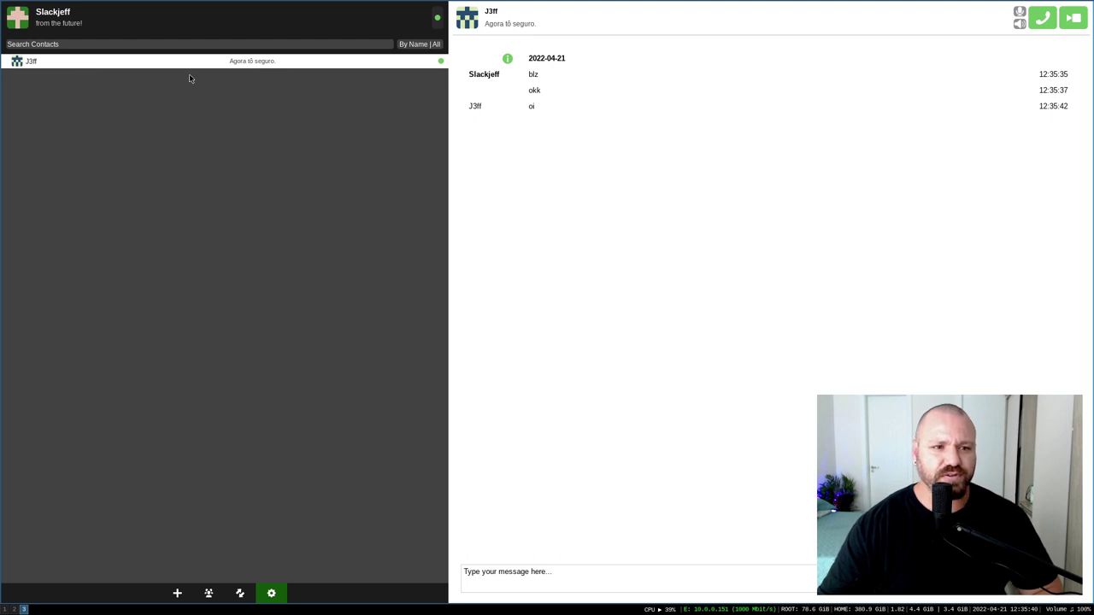
right_click(55, 62)
left_click(31, 79)
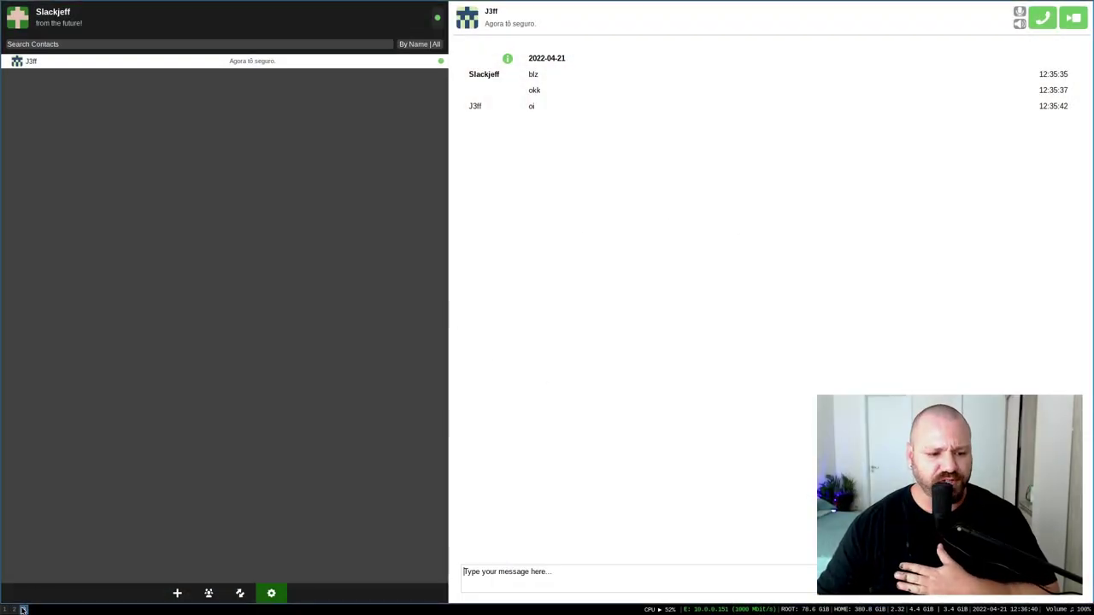
key("super+2")
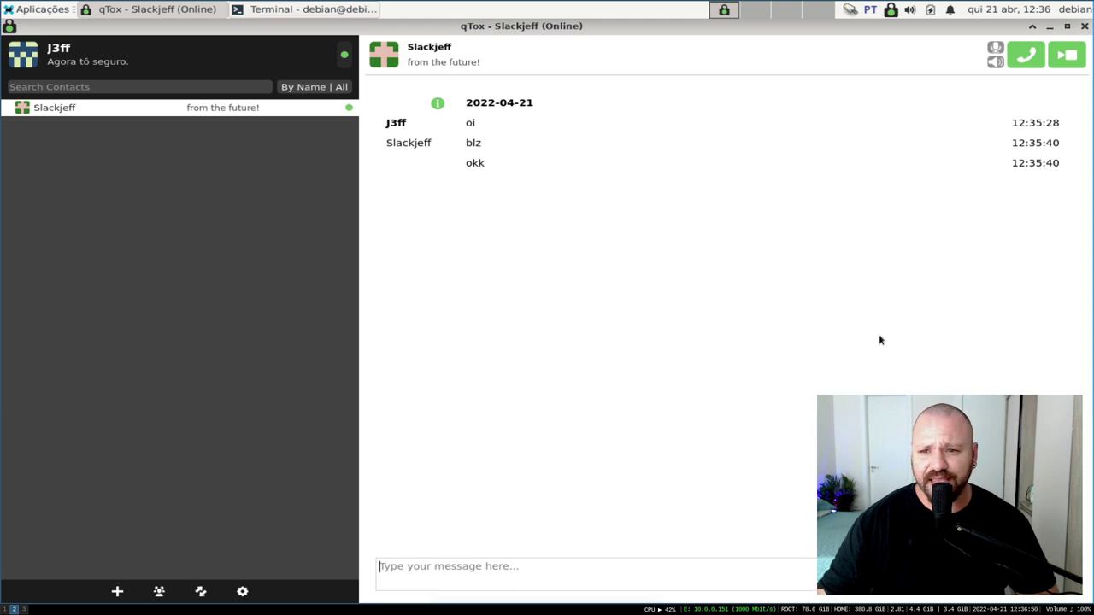
Send a message of three wolf emojis picked from the emoji picker's animals page
left_click(989, 572)
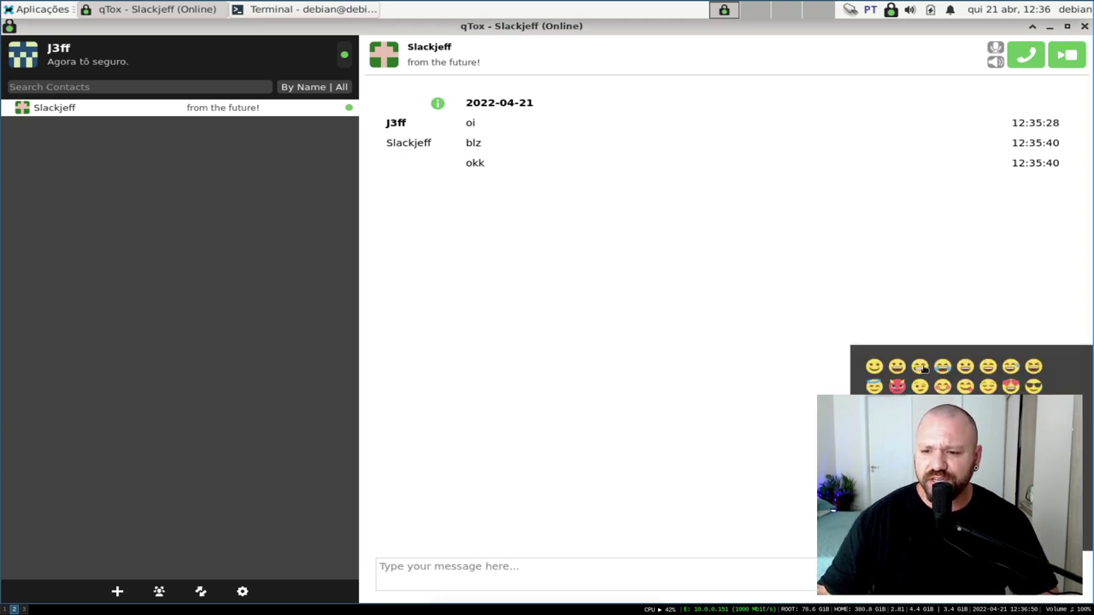
scroll(953, 376, "down", 3)
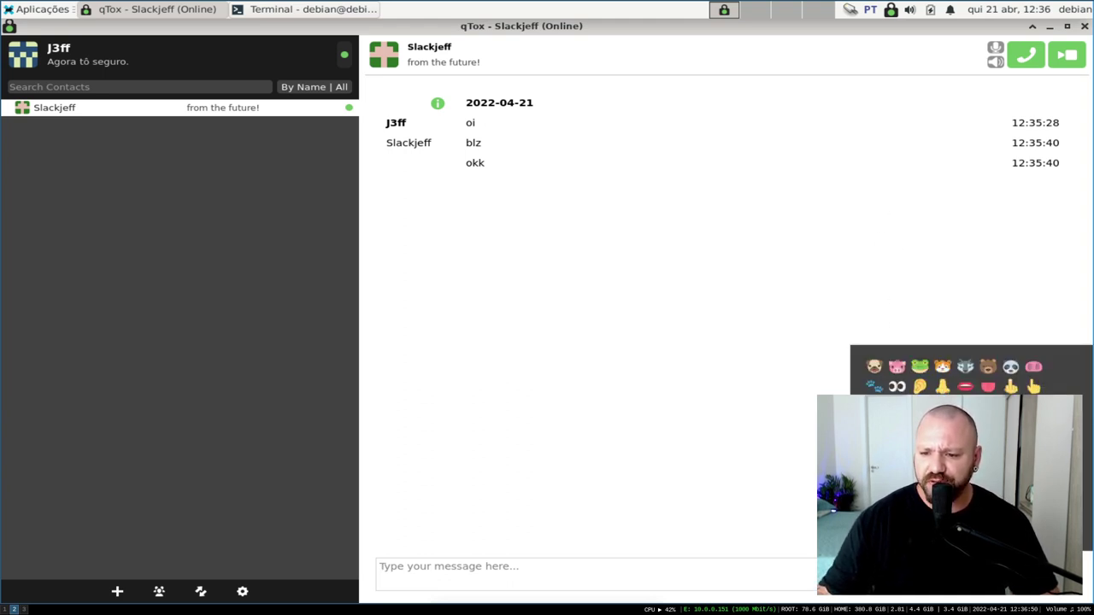
left_click(965, 366)
left_click(965, 367)
left_click(965, 366)
left_click(545, 585)
key("Return")
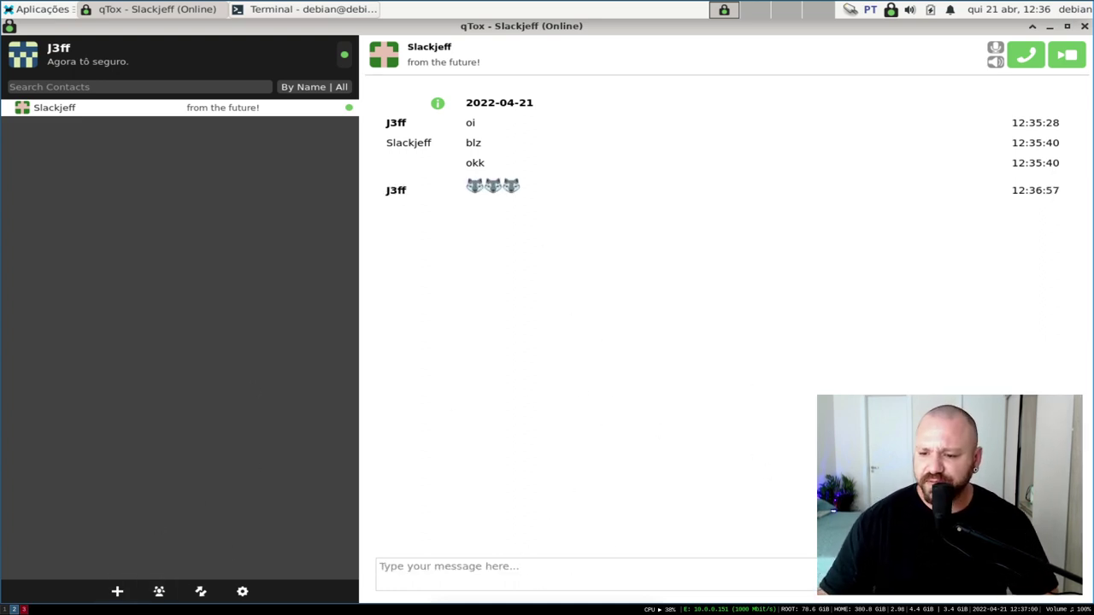
left_click(1025, 586)
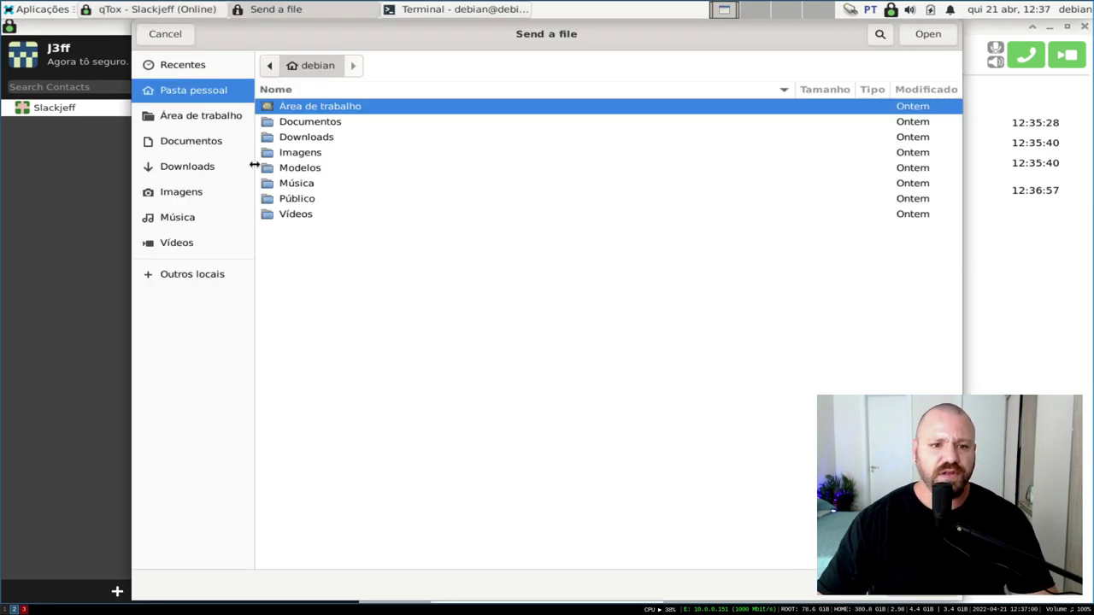
Send Slackjeff a screenshot of the contact list area, cancel the transfer, and check Slackjeff's side
left_click(165, 33)
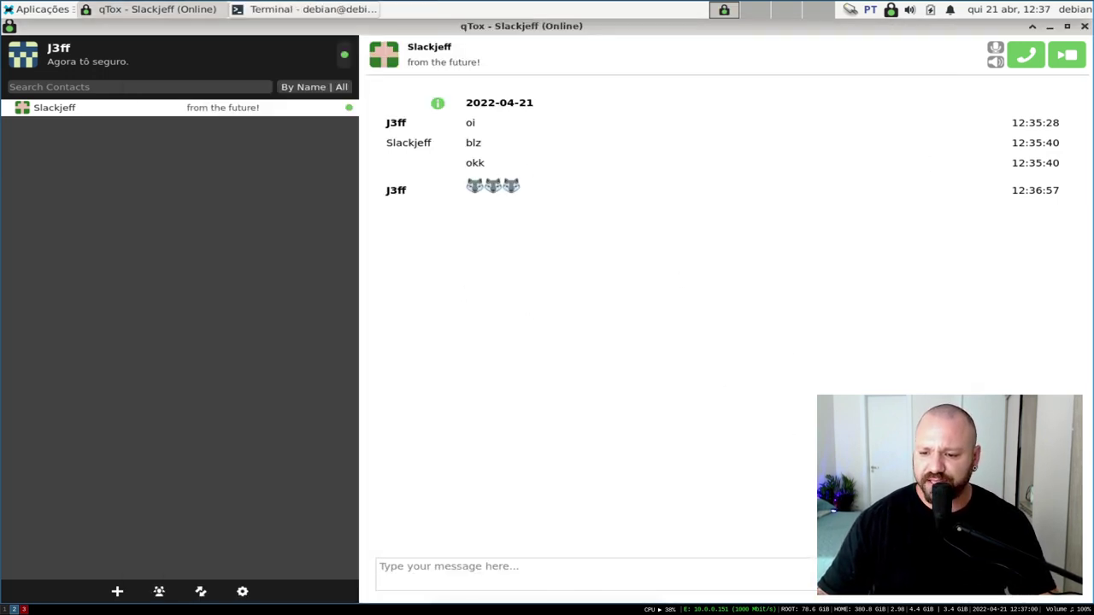
left_click(1051, 586)
left_click_drag(16, 38, 381, 152)
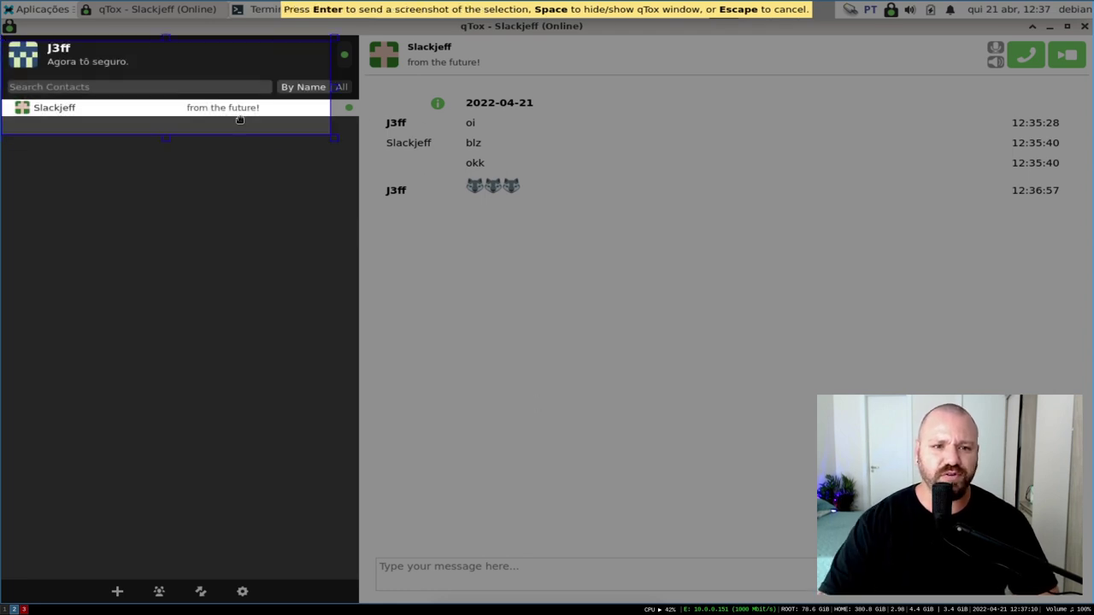
key("Return")
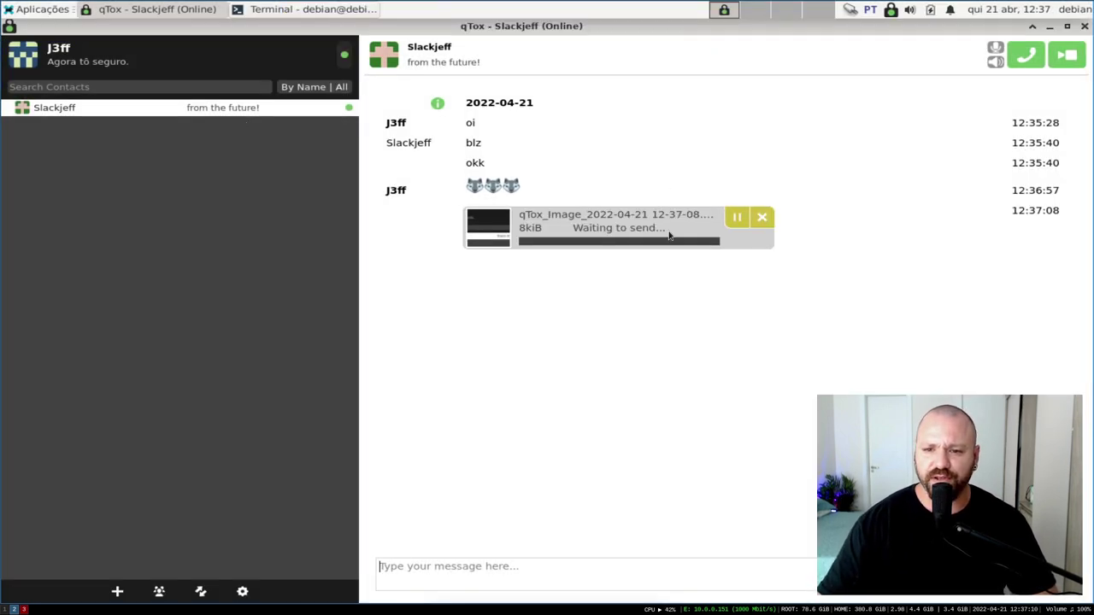
left_click(763, 218)
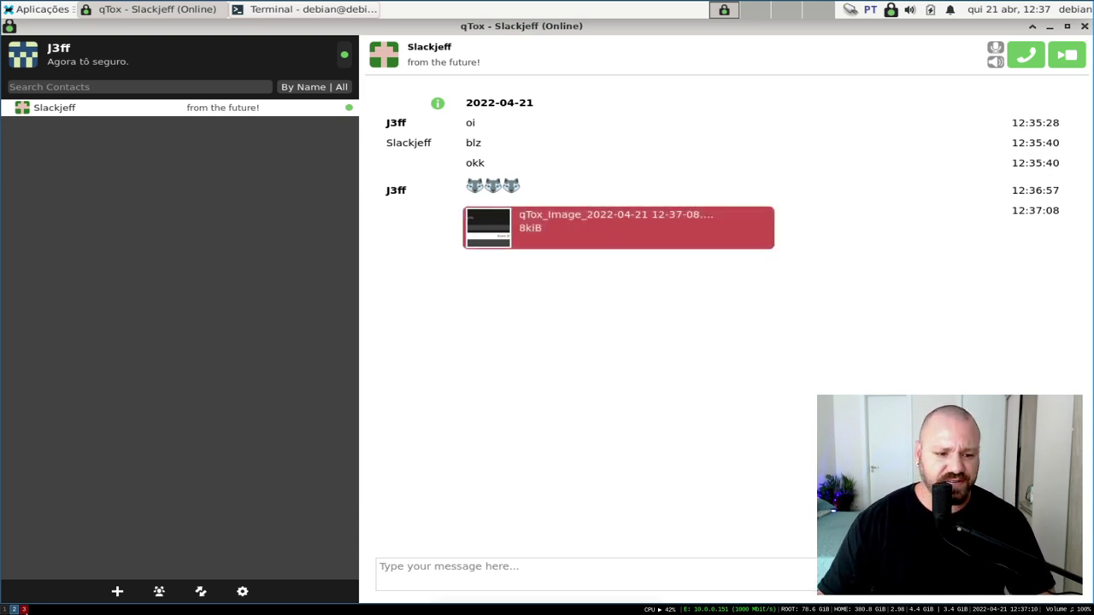
key("super+3")
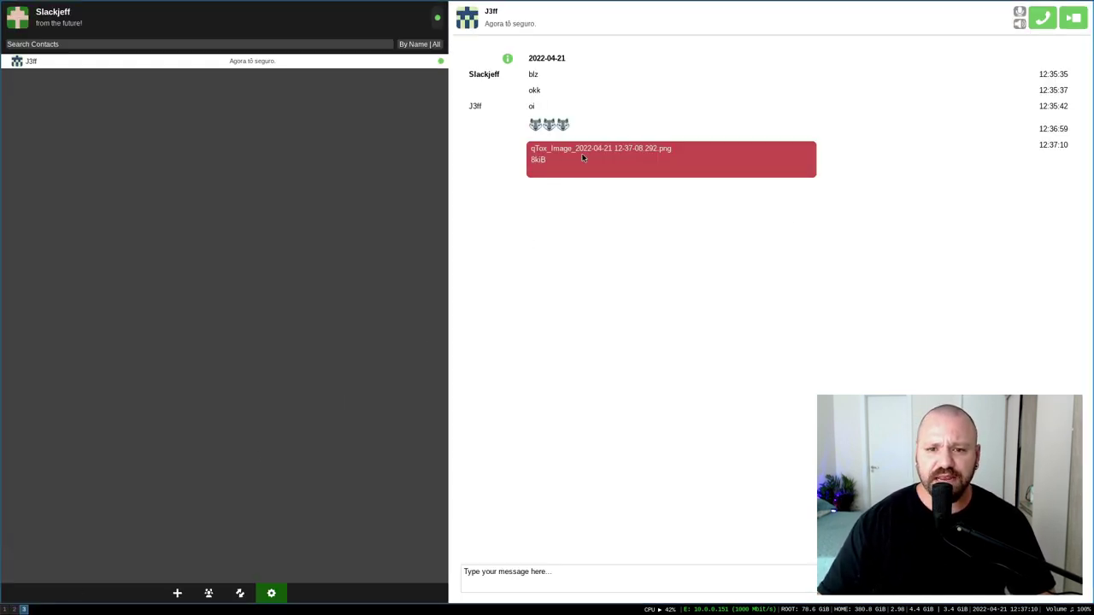
On J3ff's profile view the File transfers and Add Friends pages, then the contact list's group options
left_click(14, 610)
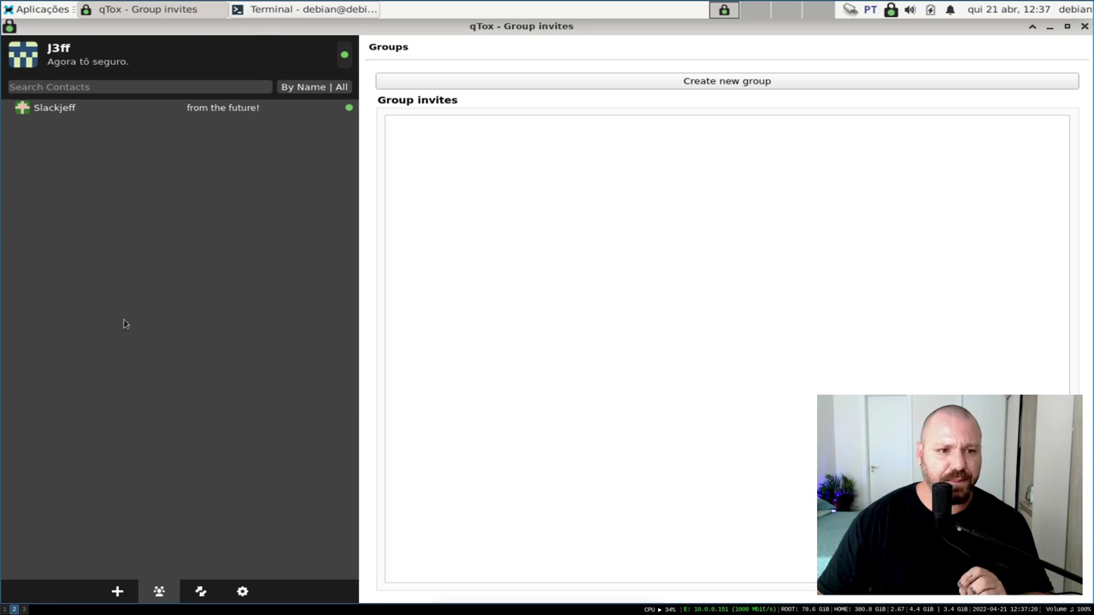
left_click(198, 592)
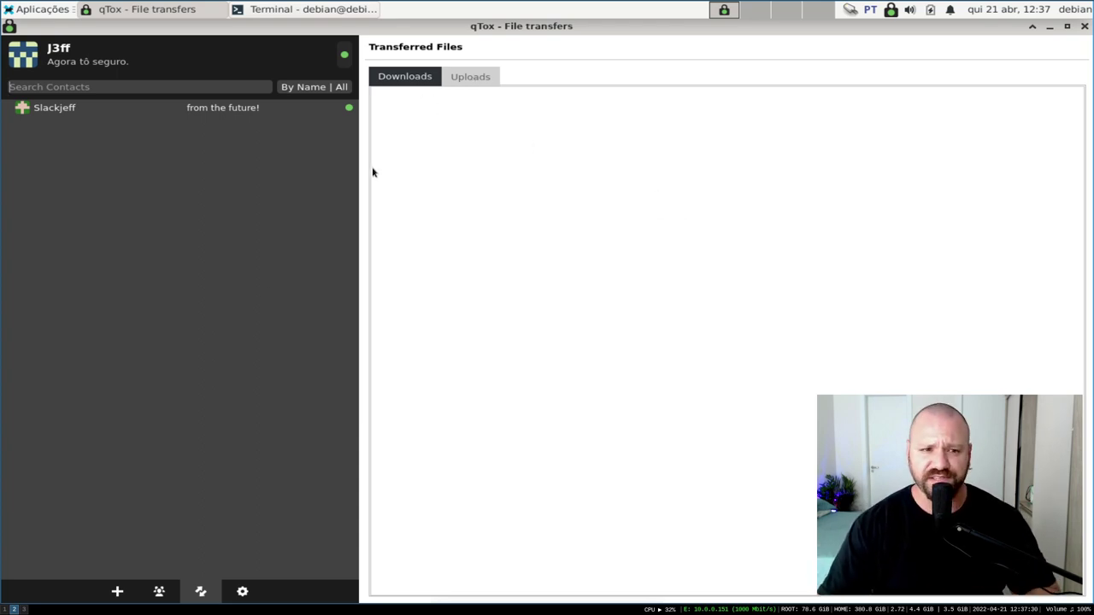
left_click(117, 592)
right_click(96, 183)
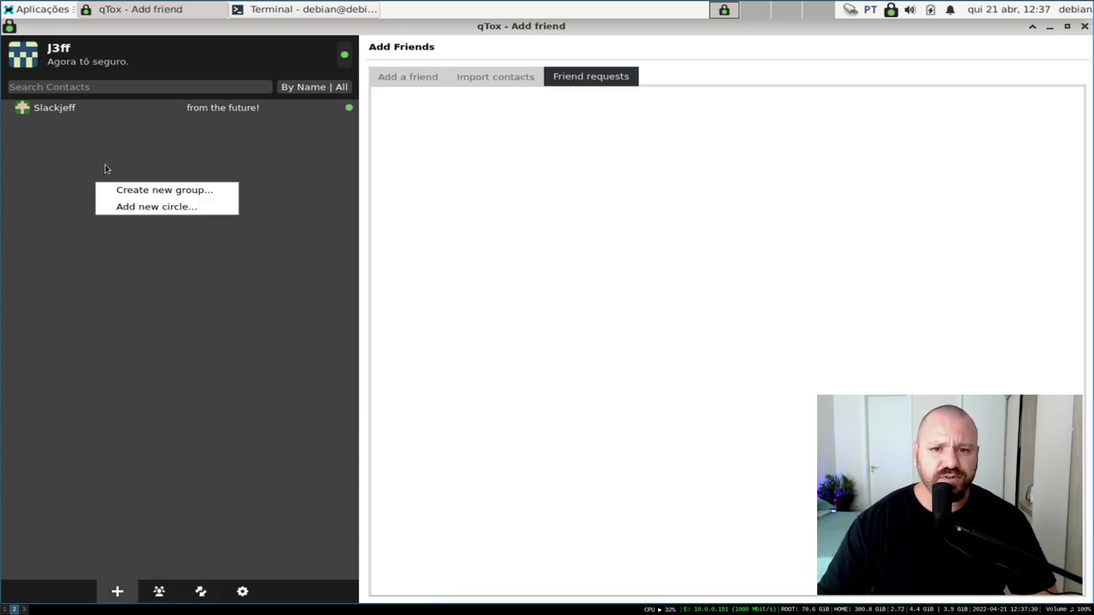
left_click(100, 152)
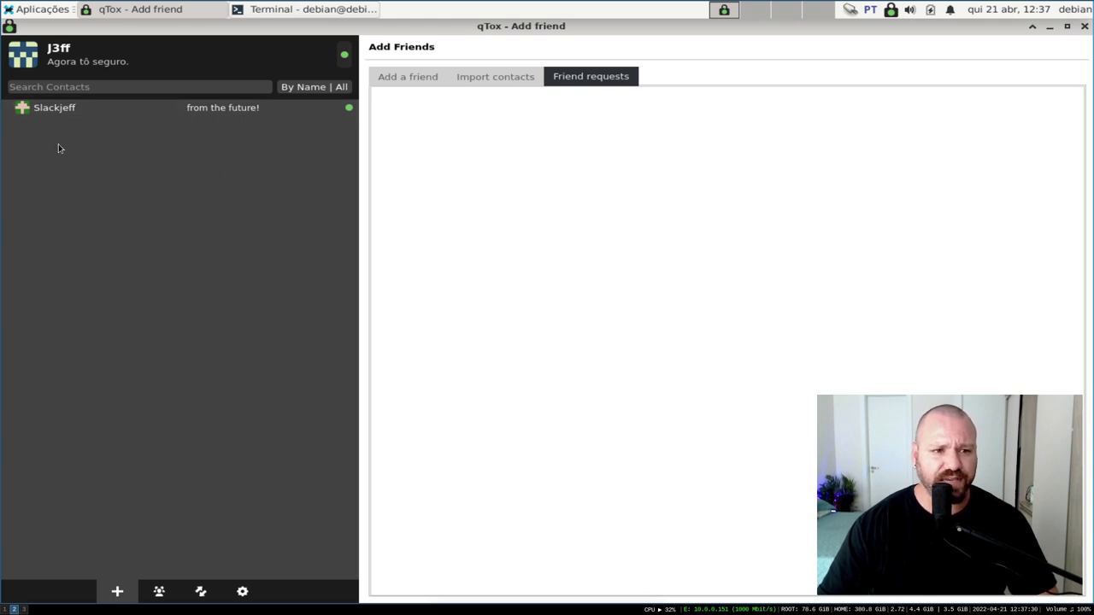
right_click(82, 149)
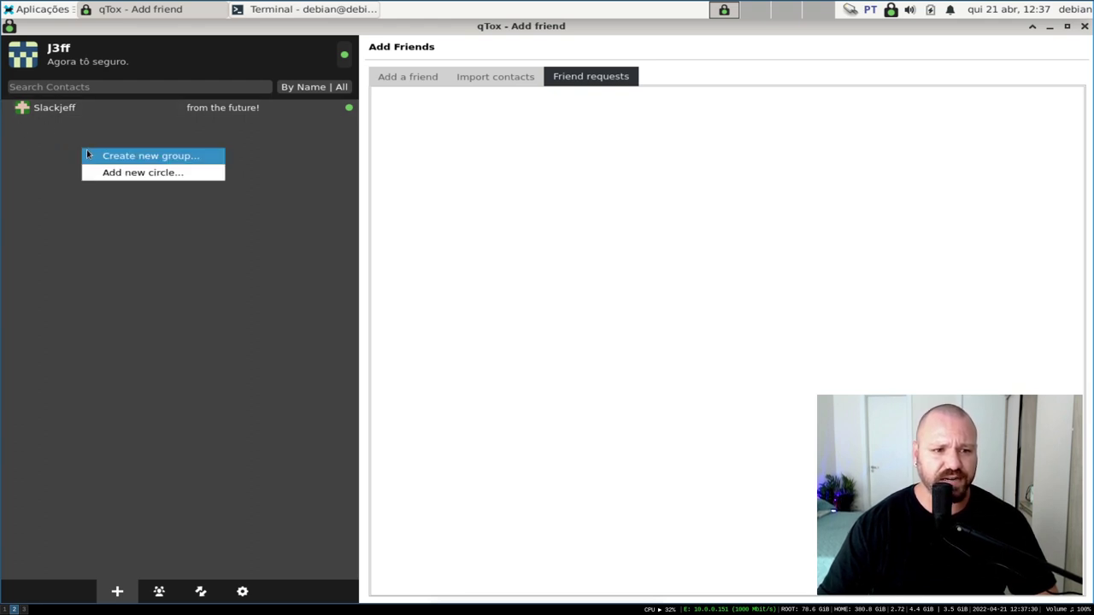
Create a new group named Testando and drag Slackjeff onto it to invite him
left_click(133, 159)
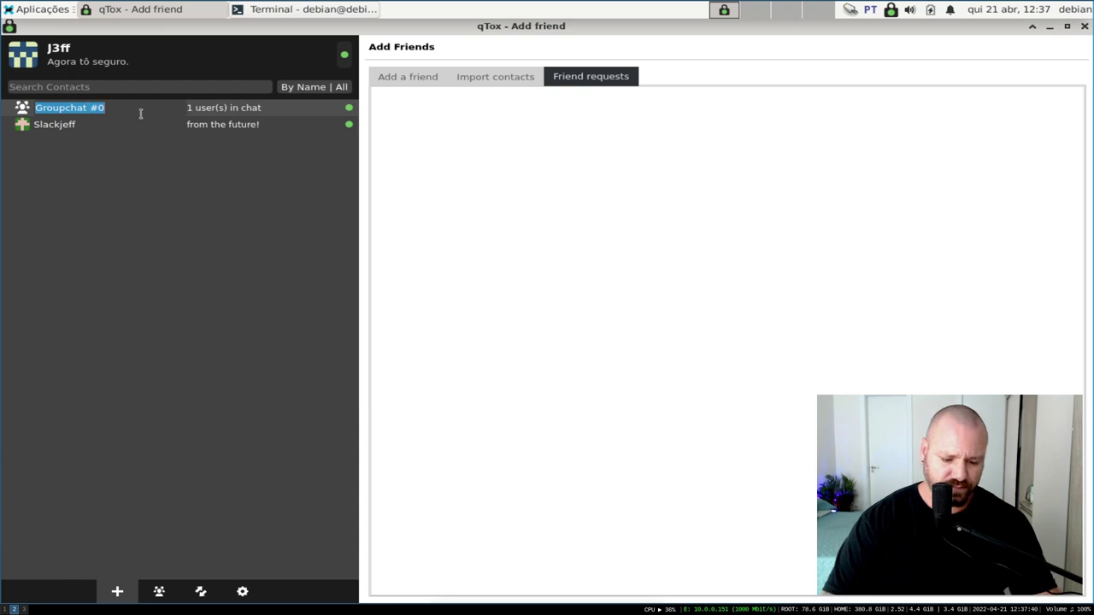
type("Testando")
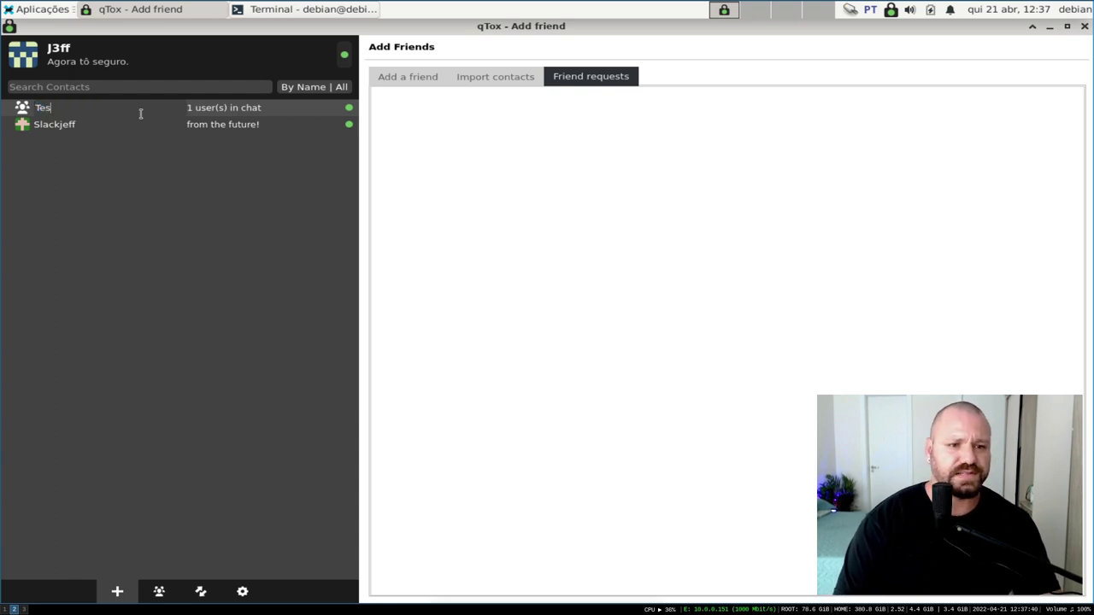
key("Return")
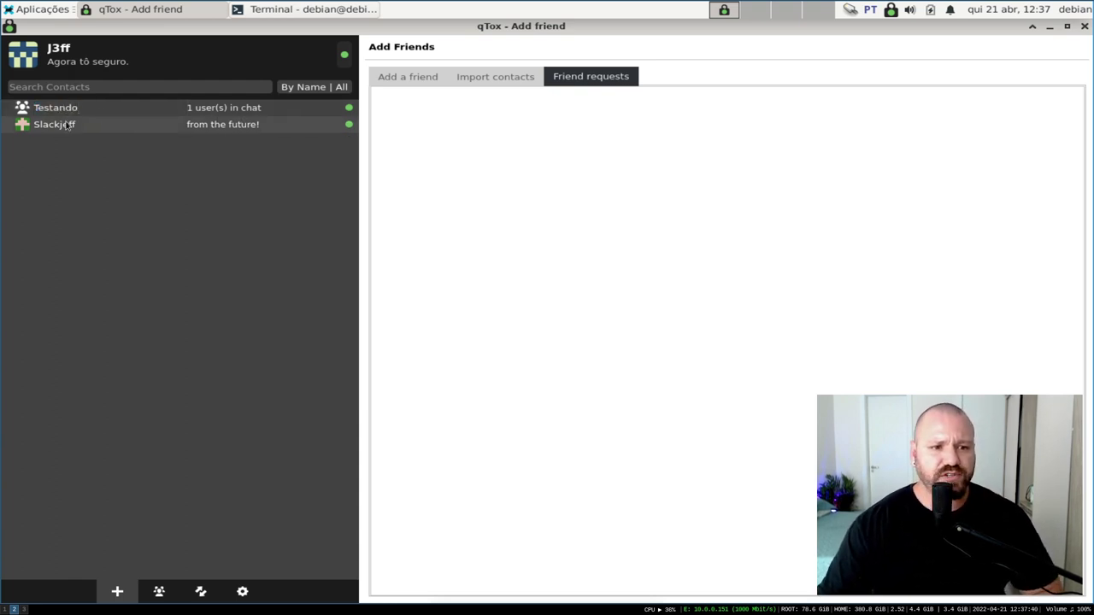
mouse_move(66, 126)
left_mouse_down()
mouse_move(57, 126)
mouse_move(57, 109)
left_mouse_up()
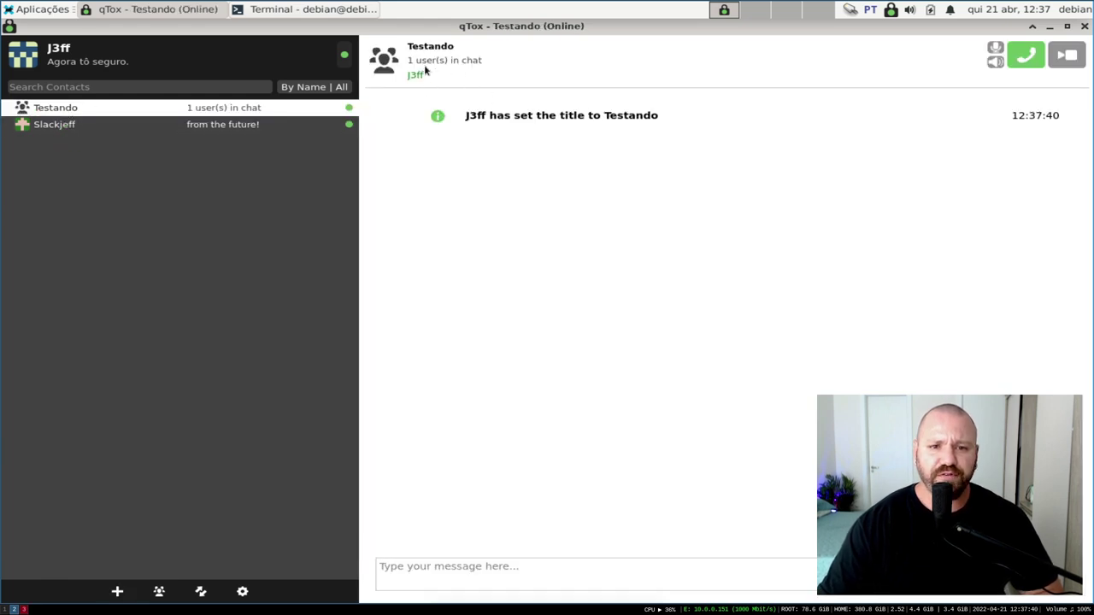
left_click(23, 609)
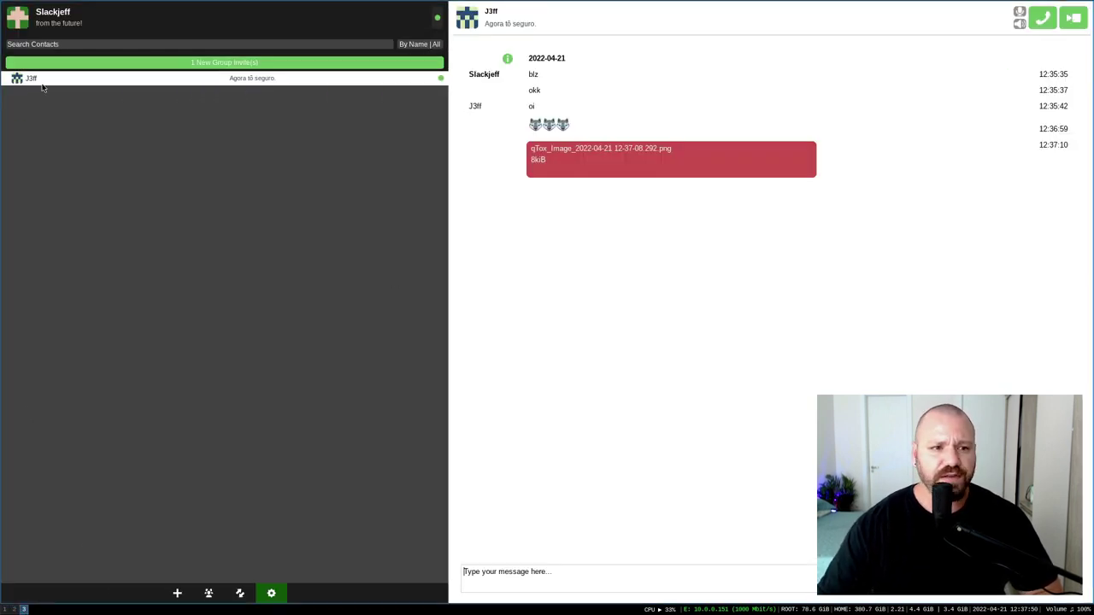
left_click(247, 63)
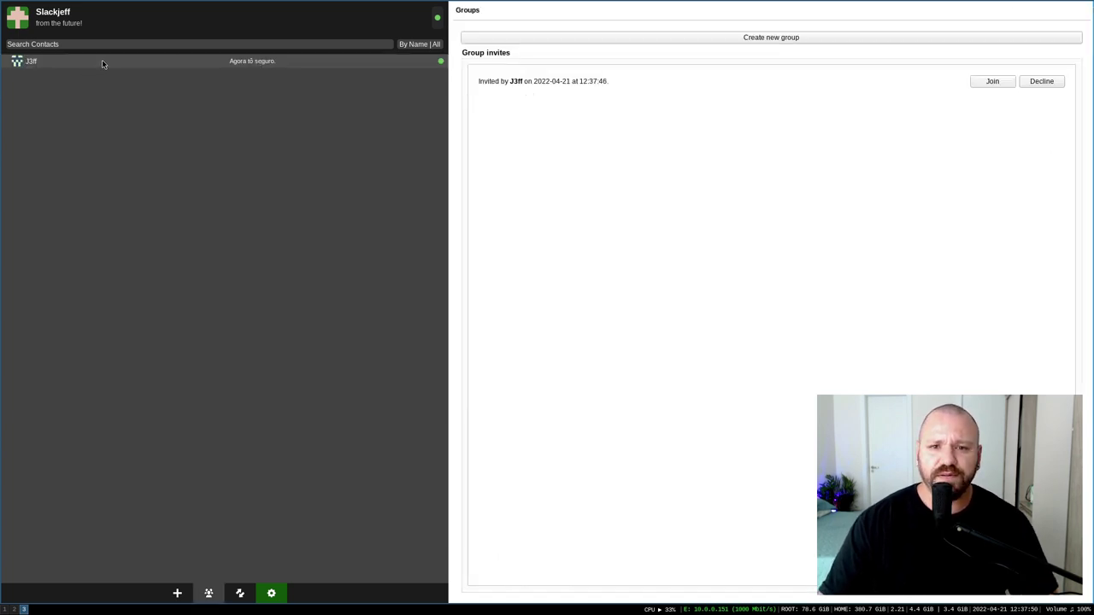
left_click(992, 82)
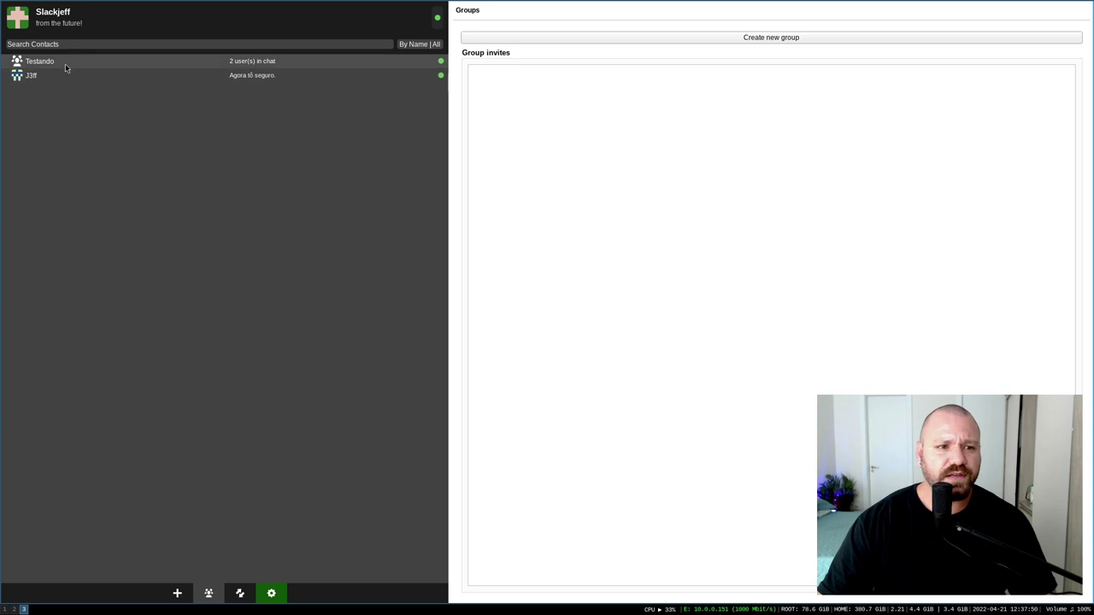
left_click(120, 61)
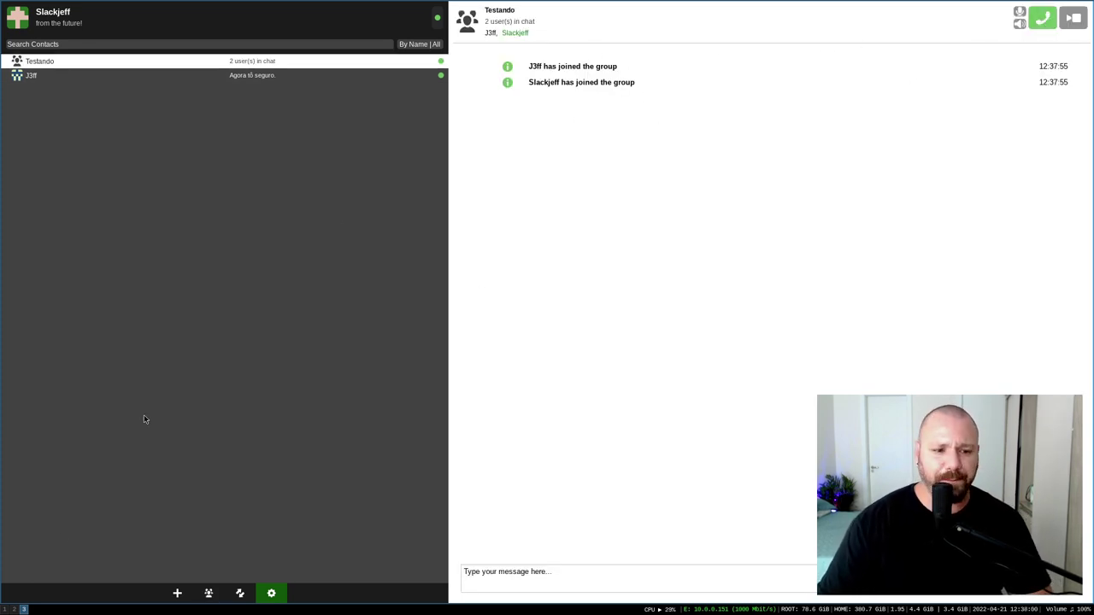
key("super+2")
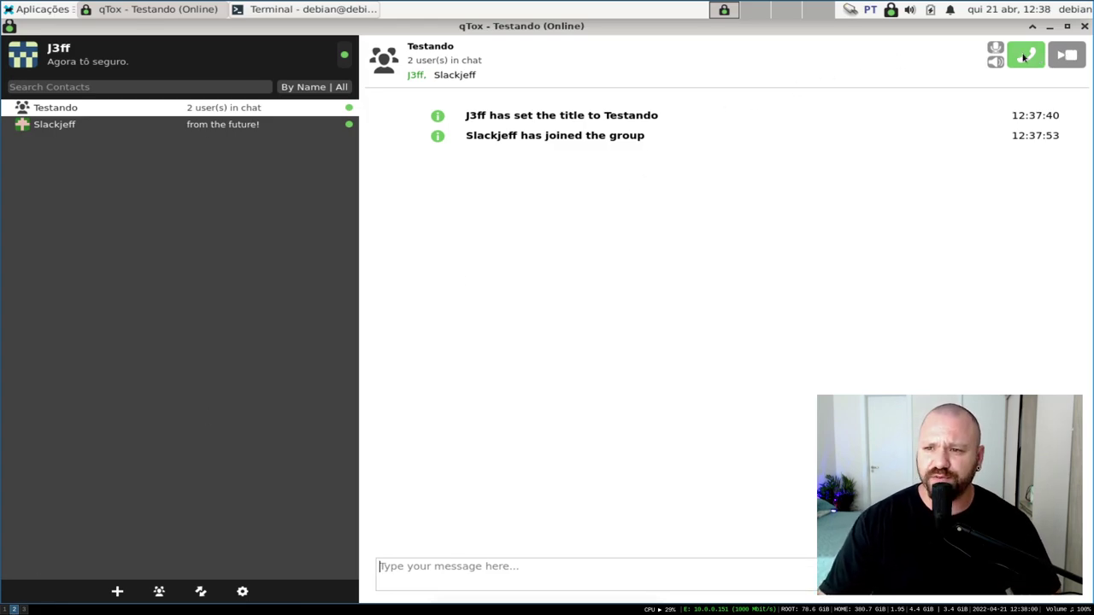
left_click(1024, 58)
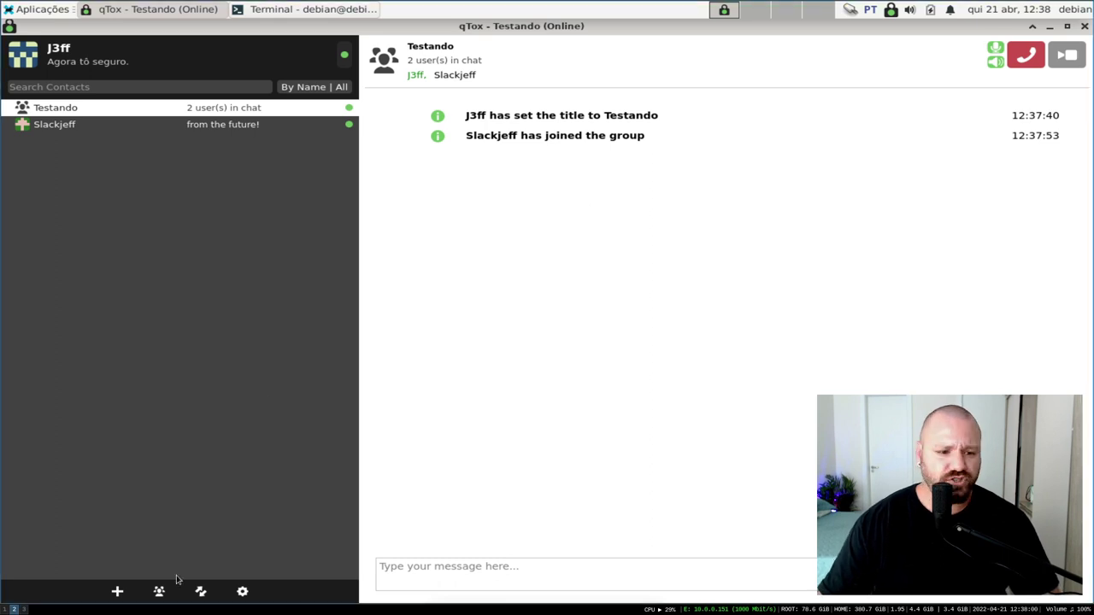
left_click(23, 610)
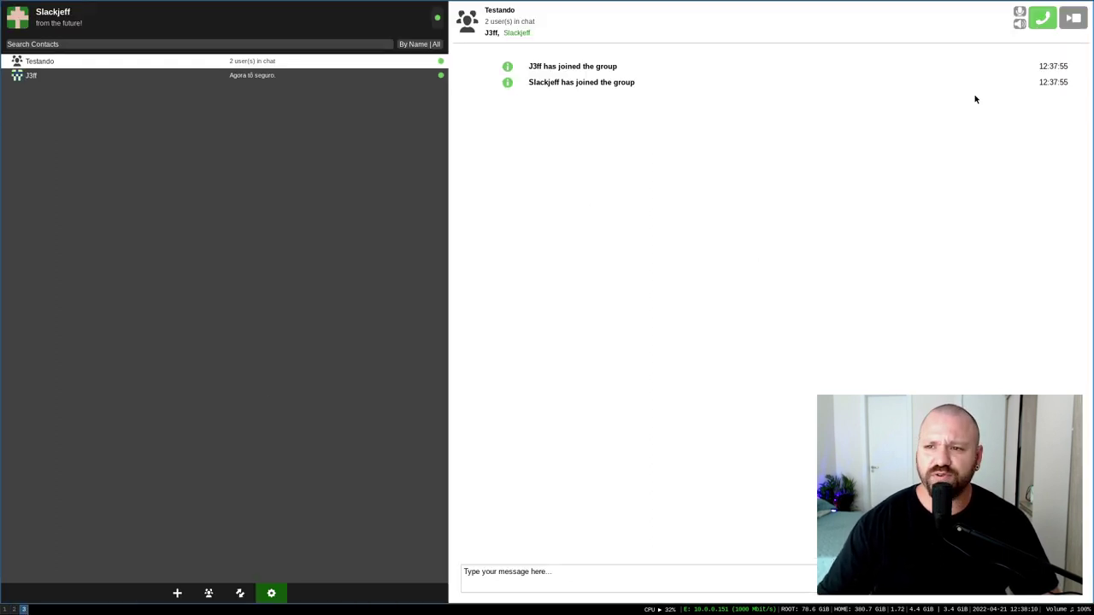
left_click(1043, 18)
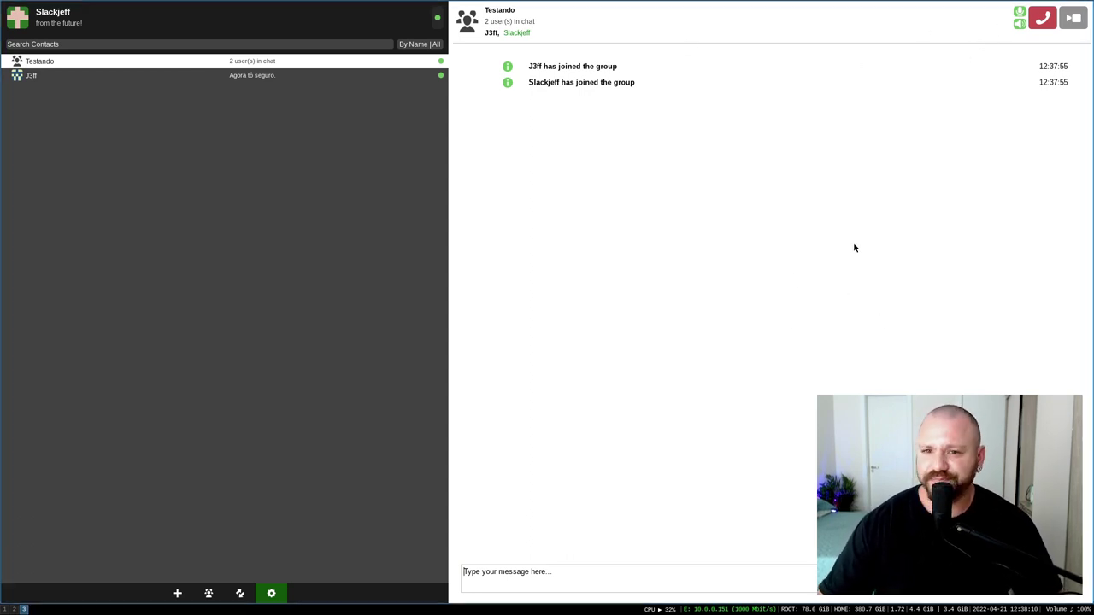
left_click(1043, 18)
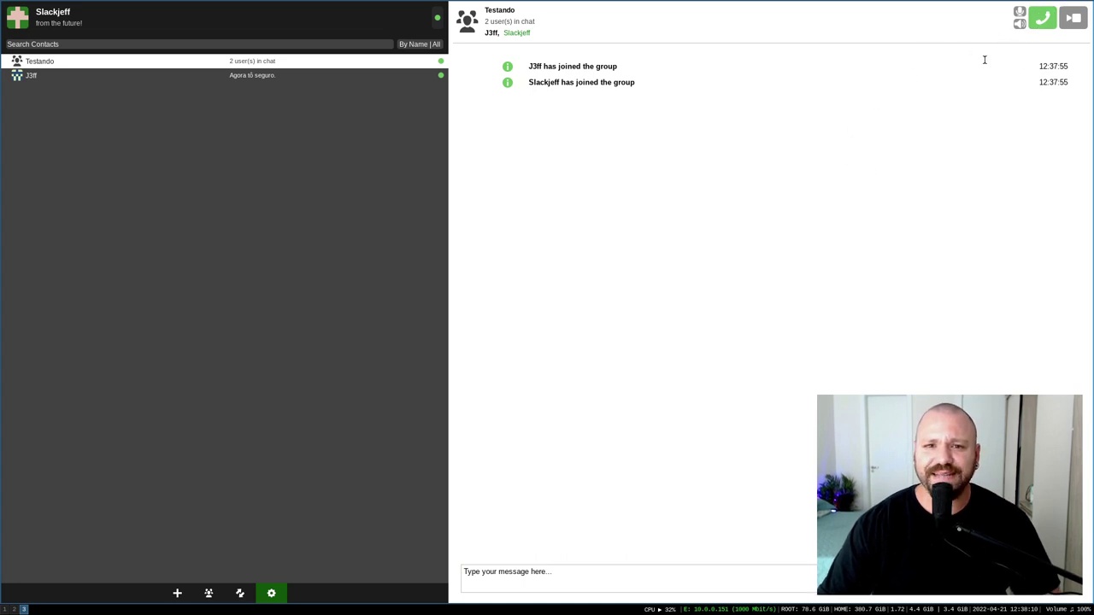
Restart the group call, mute and unmute the microphone, mute the speaker, and end the call
left_click(1046, 28)
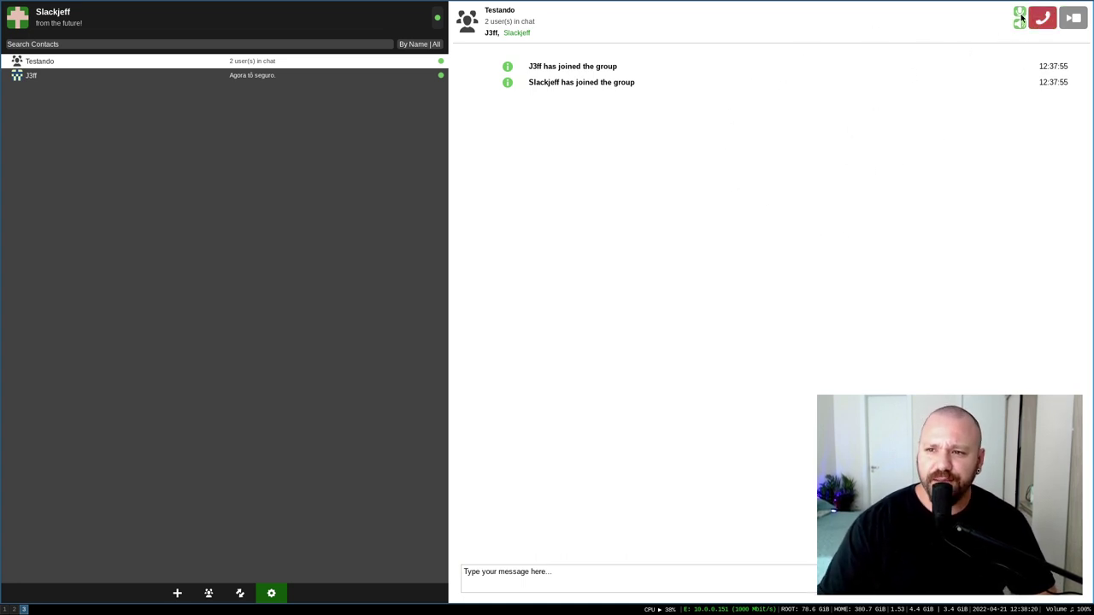
left_click(1020, 13)
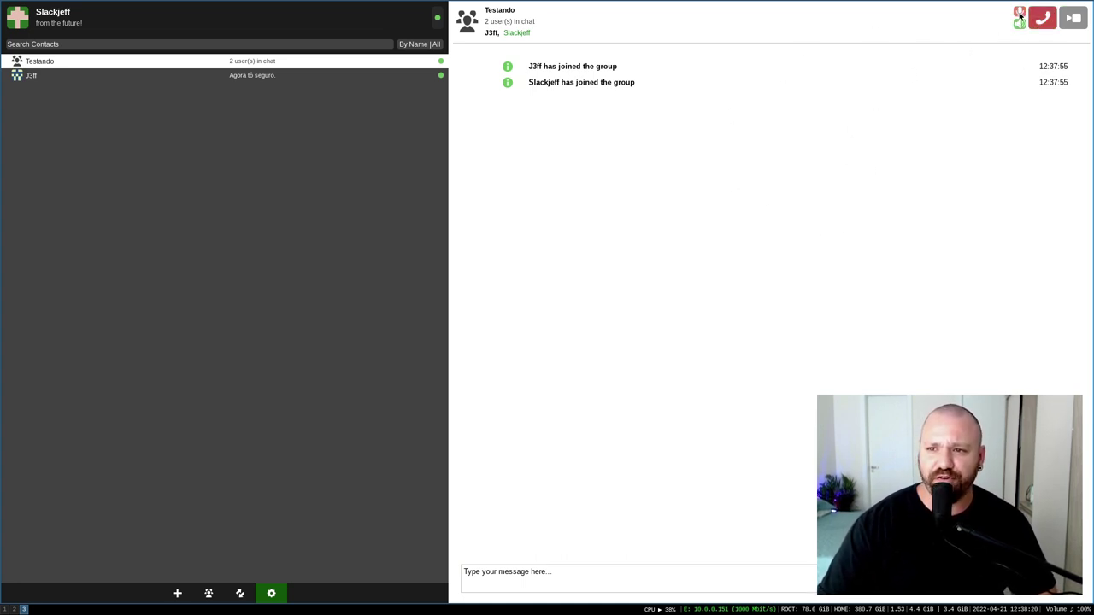
left_click(1021, 14)
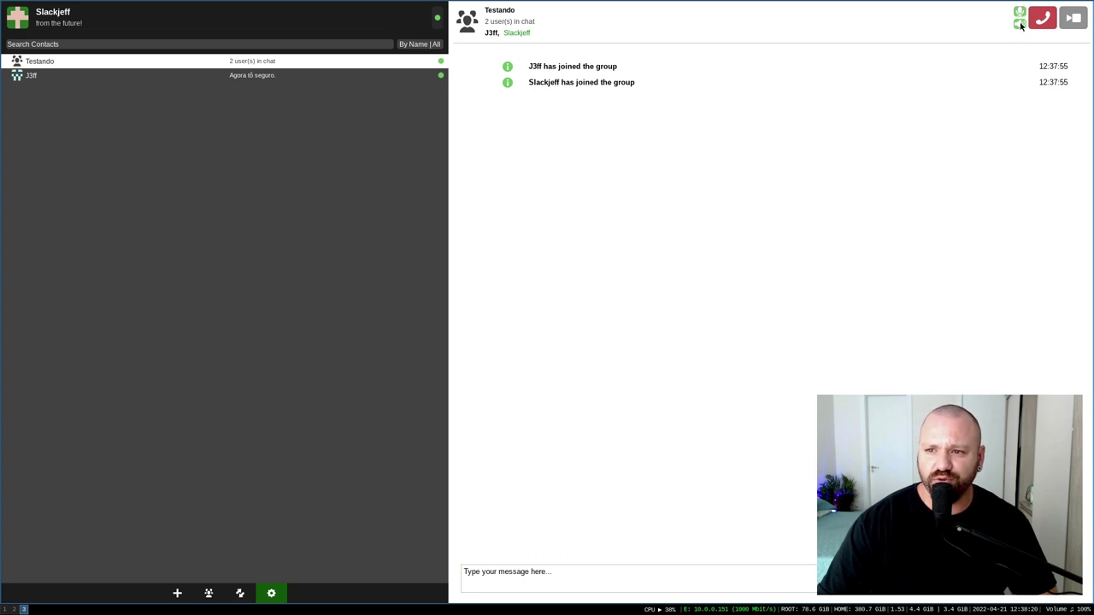
left_click(1021, 25)
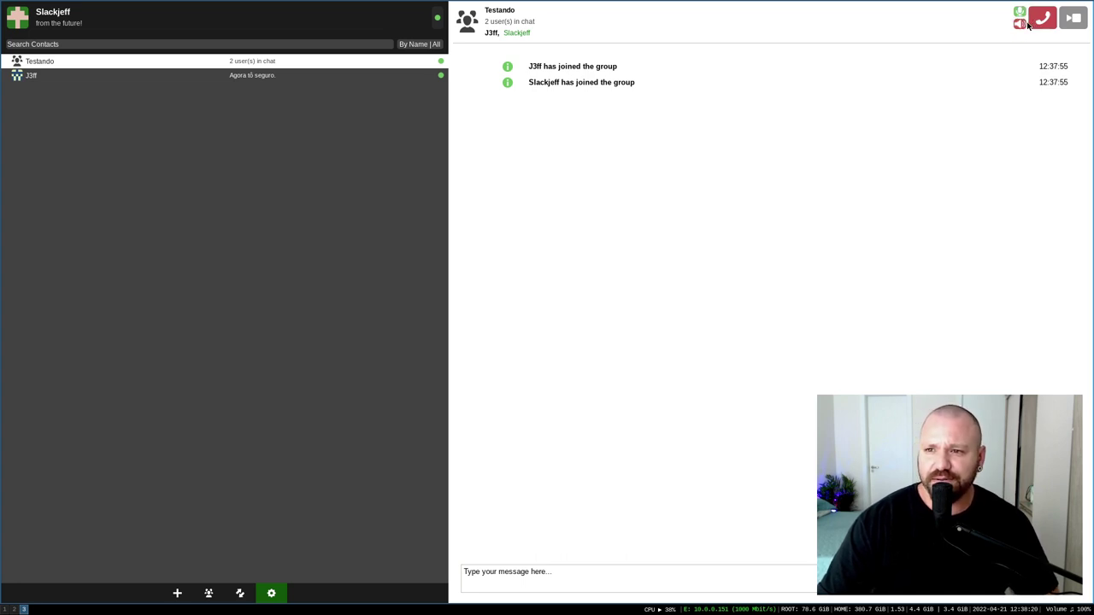
left_click(1043, 24)
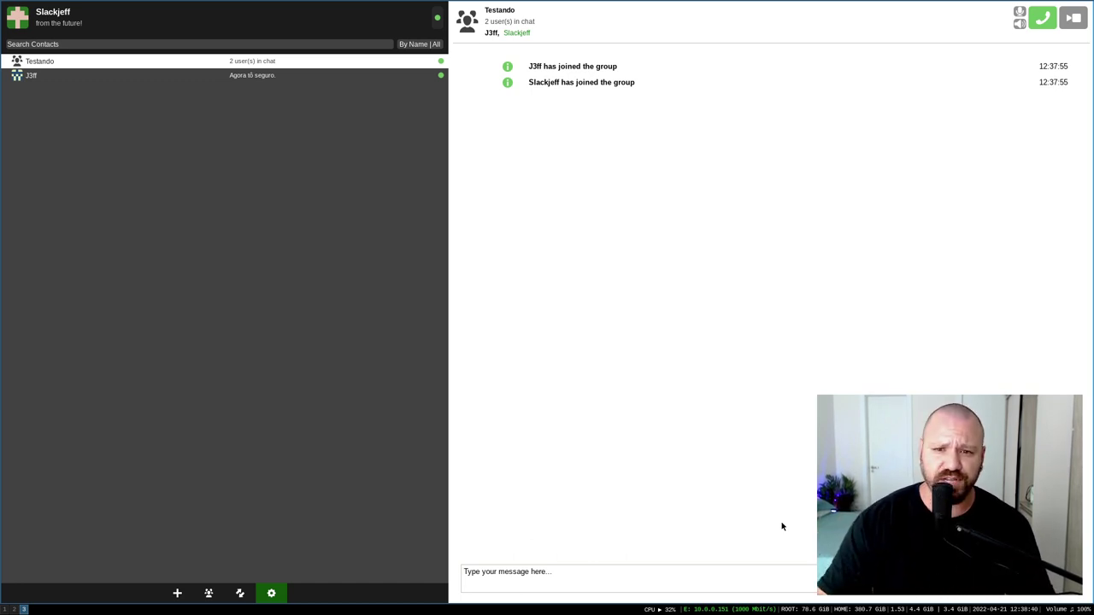
right_click(53, 60)
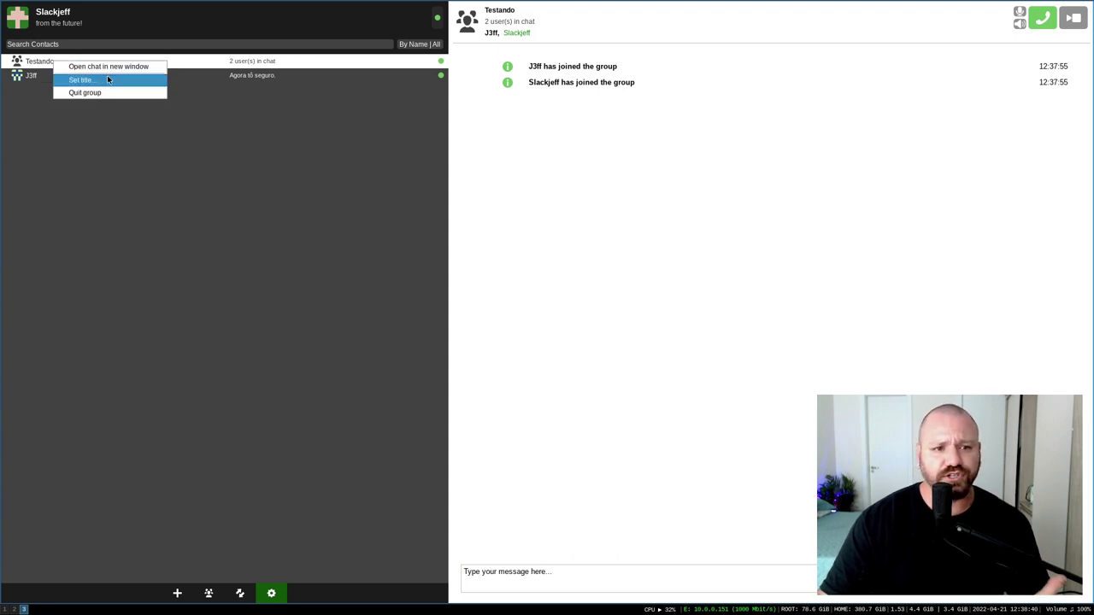
left_click(108, 67)
left_click(457, 142)
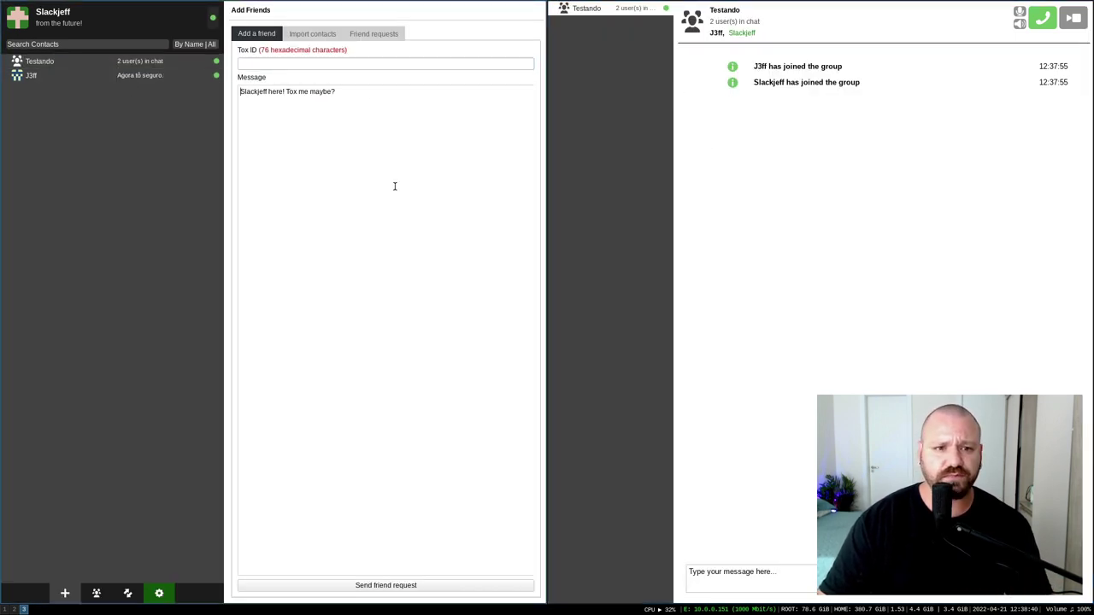
left_click(735, 183)
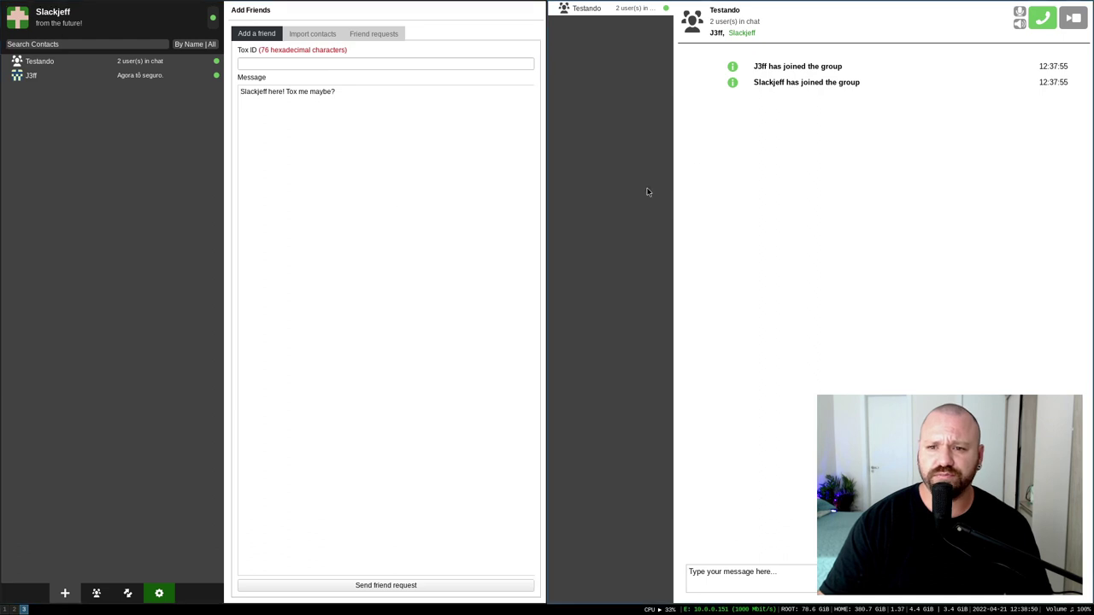
key("super+shift+q")
right_click(68, 60)
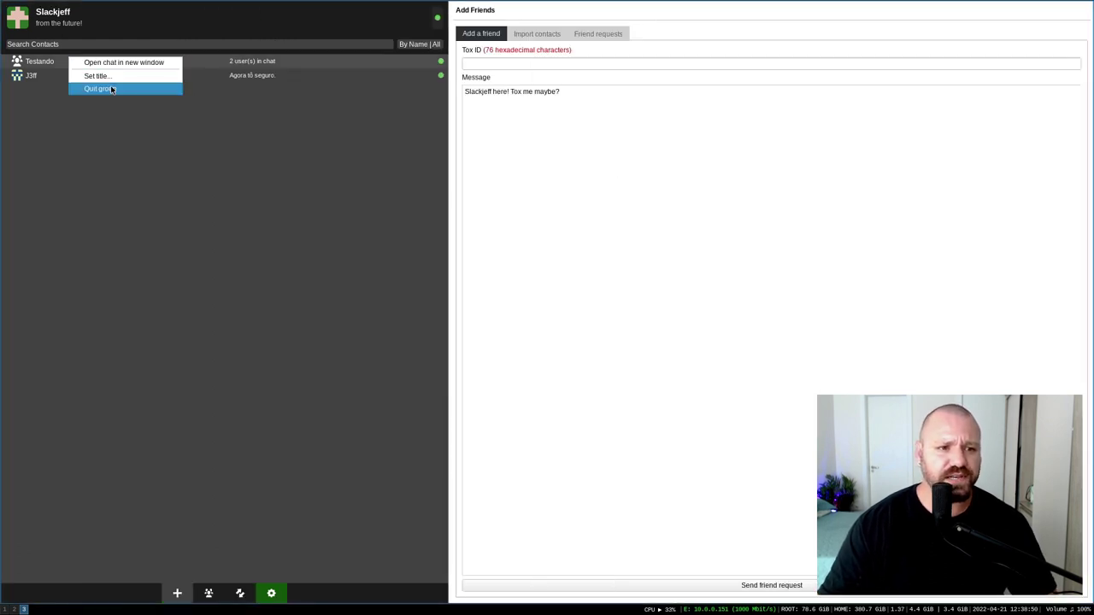
left_click(111, 89)
On J3ff's profile close the Testando window and quit the group as well
left_click(19, 609)
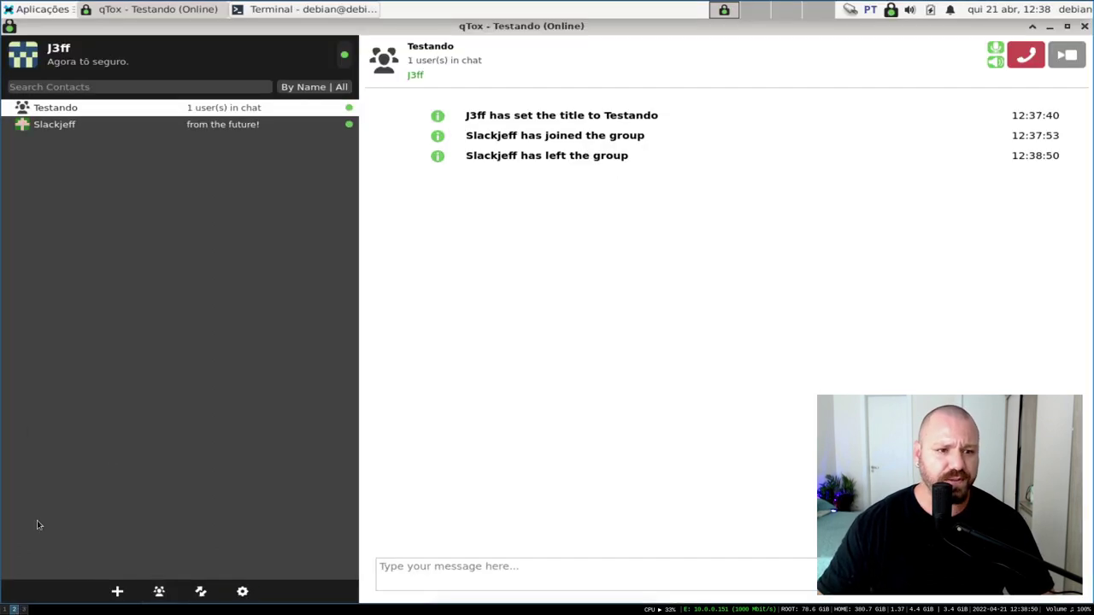
left_click(52, 109)
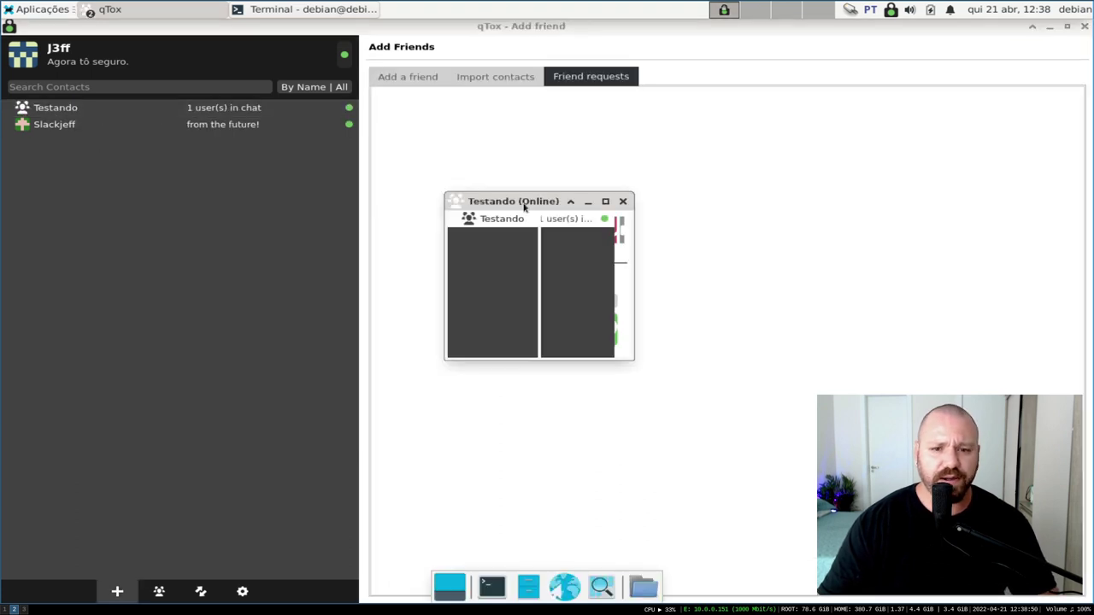
left_click(623, 202)
right_click(31, 118)
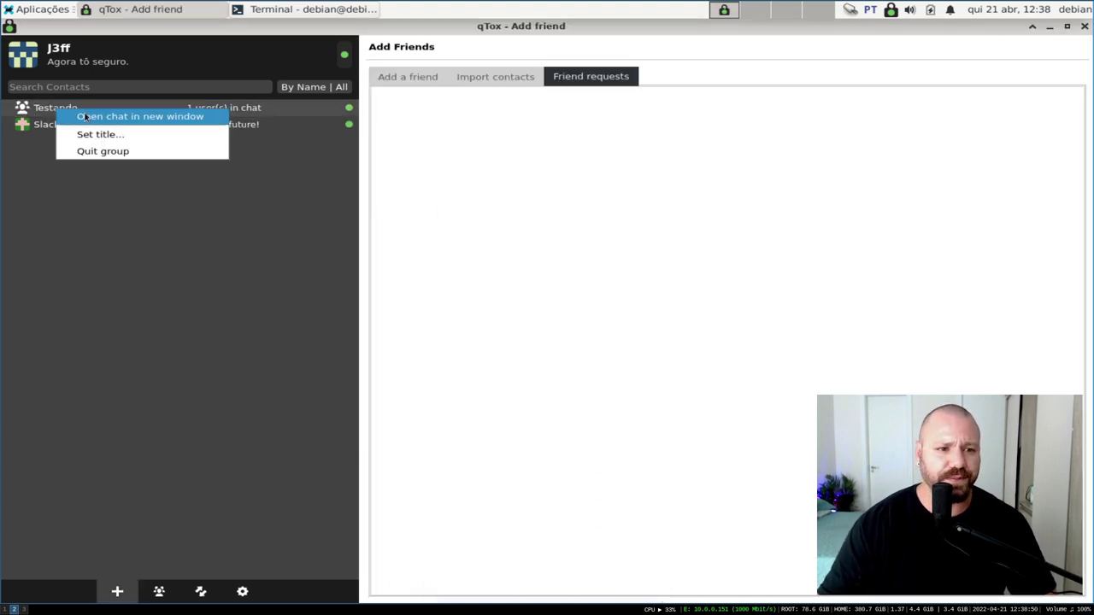
left_click(102, 150)
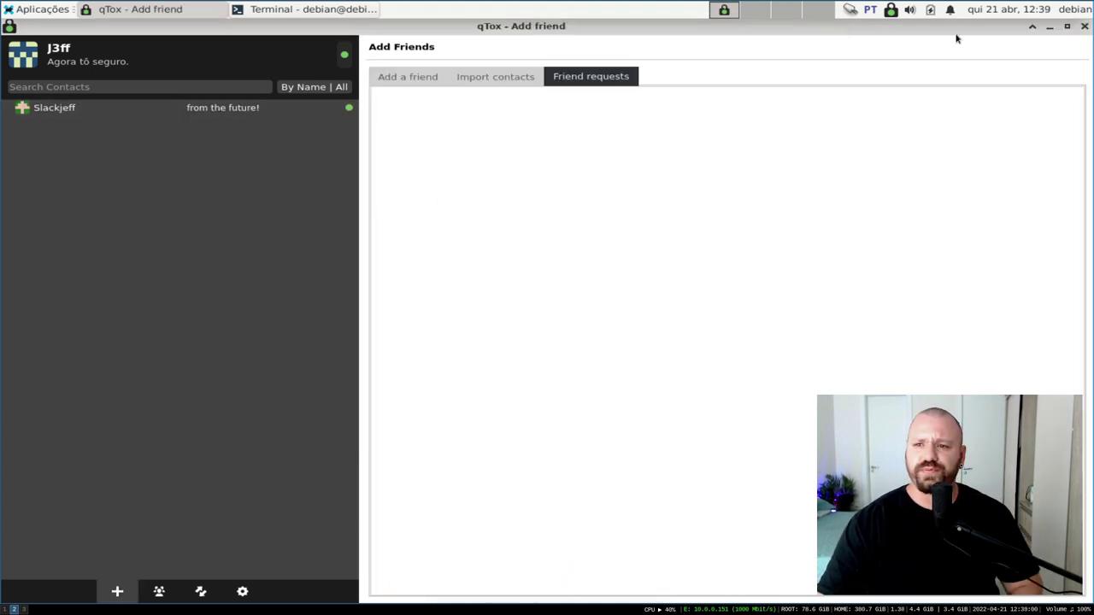
Set the qTox interface language to português in Settings
left_click(243, 592)
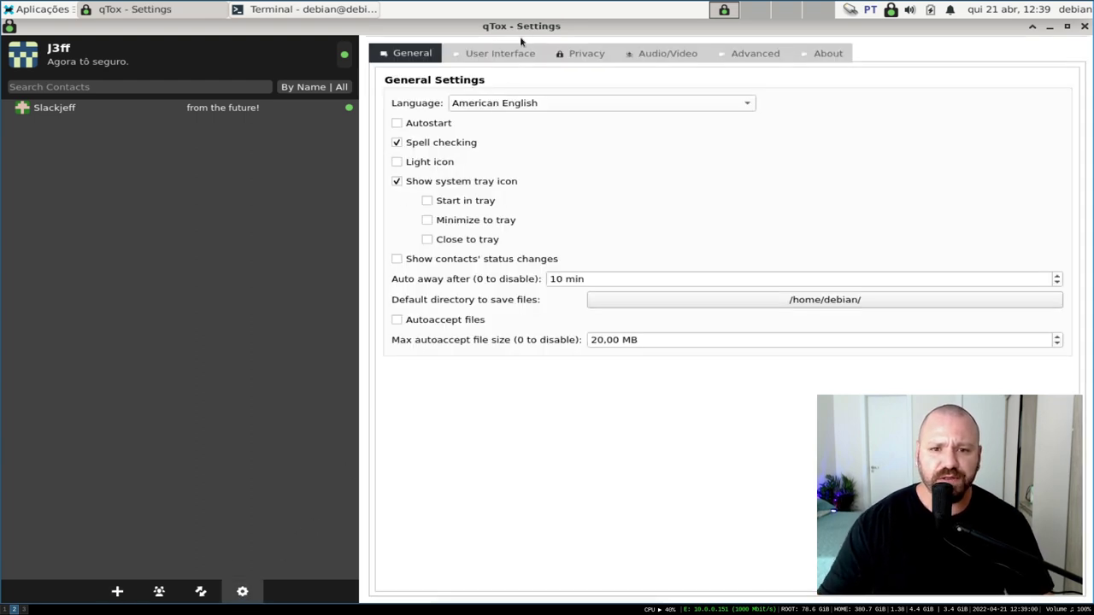
left_click(550, 100)
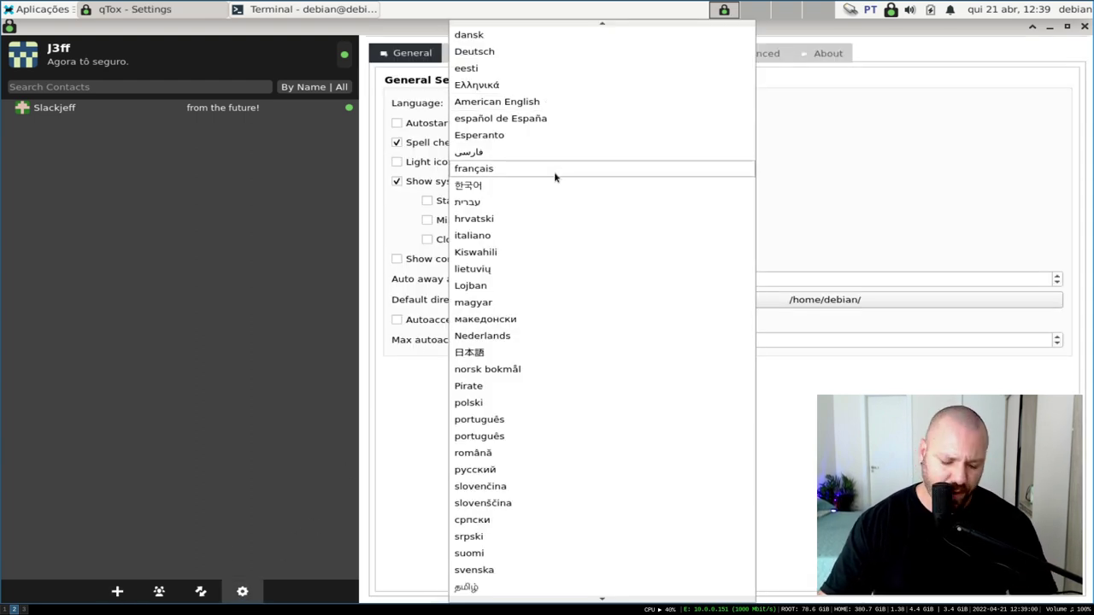
left_click(501, 420)
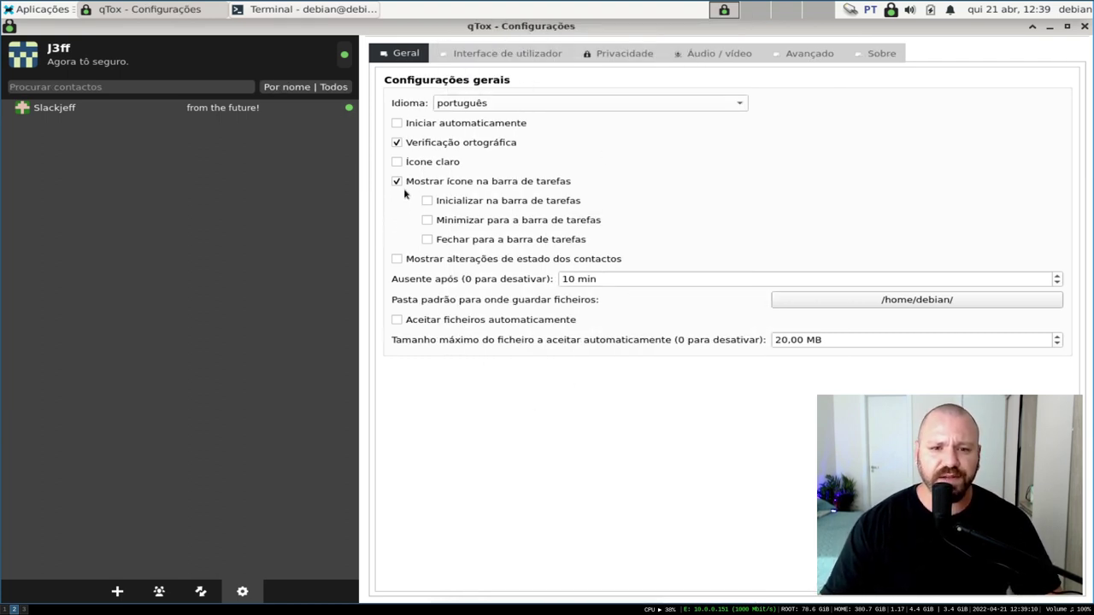
Enable Close to tray, leaving Light icon off, and test it by closing and restoring the window
left_click(397, 162)
left_click(396, 162)
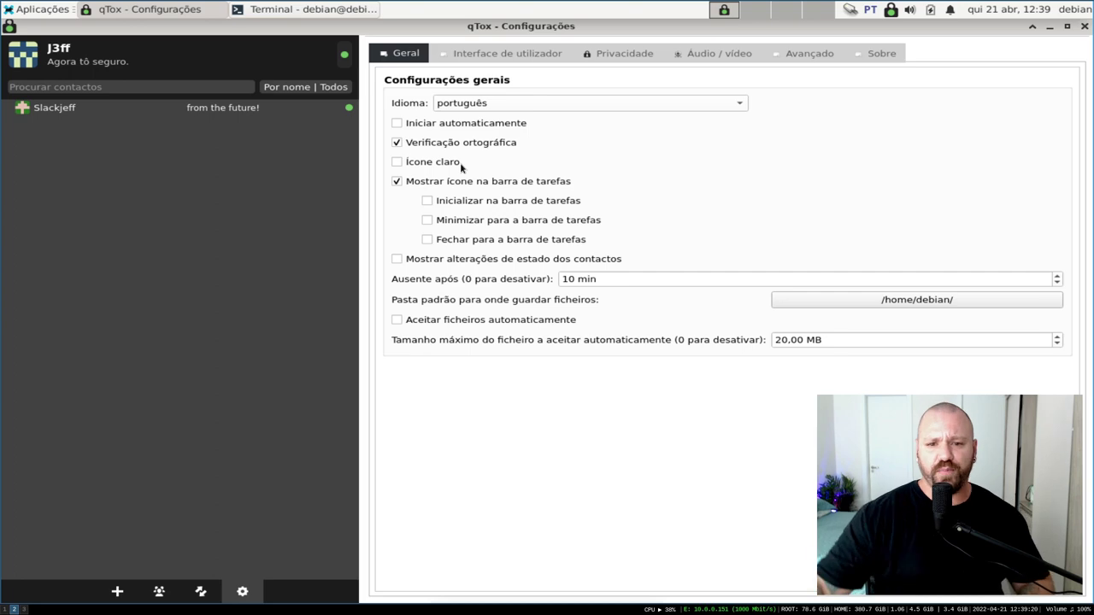
left_click(467, 241)
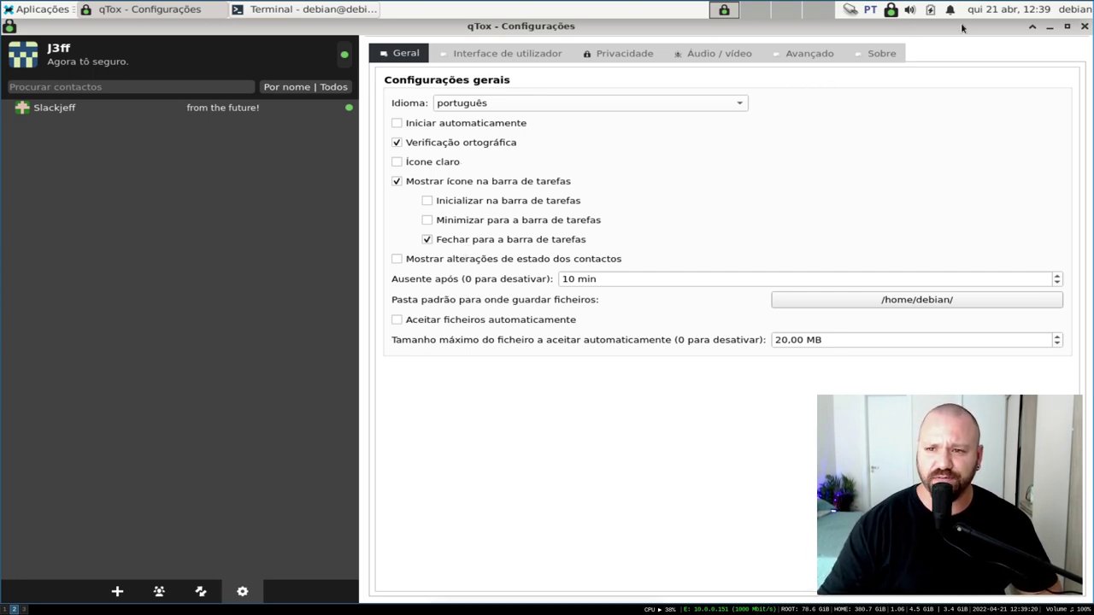
left_click(1084, 27)
left_click(893, 10)
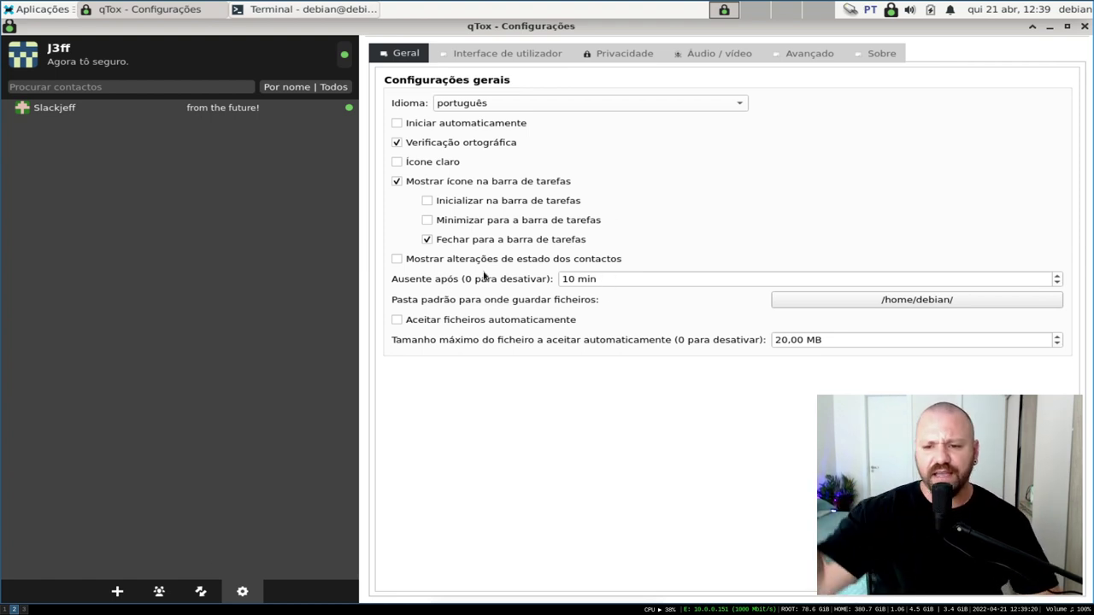
mouse_move(483, 275)
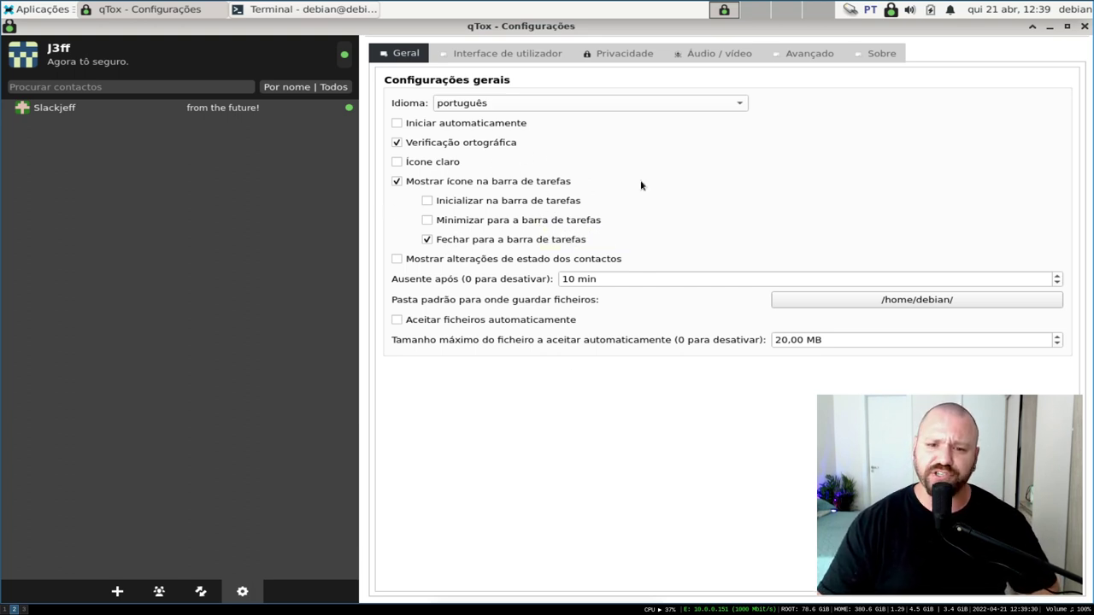
View the User Interface settings, then send 'asdasd' to the other profile
left_click(510, 54)
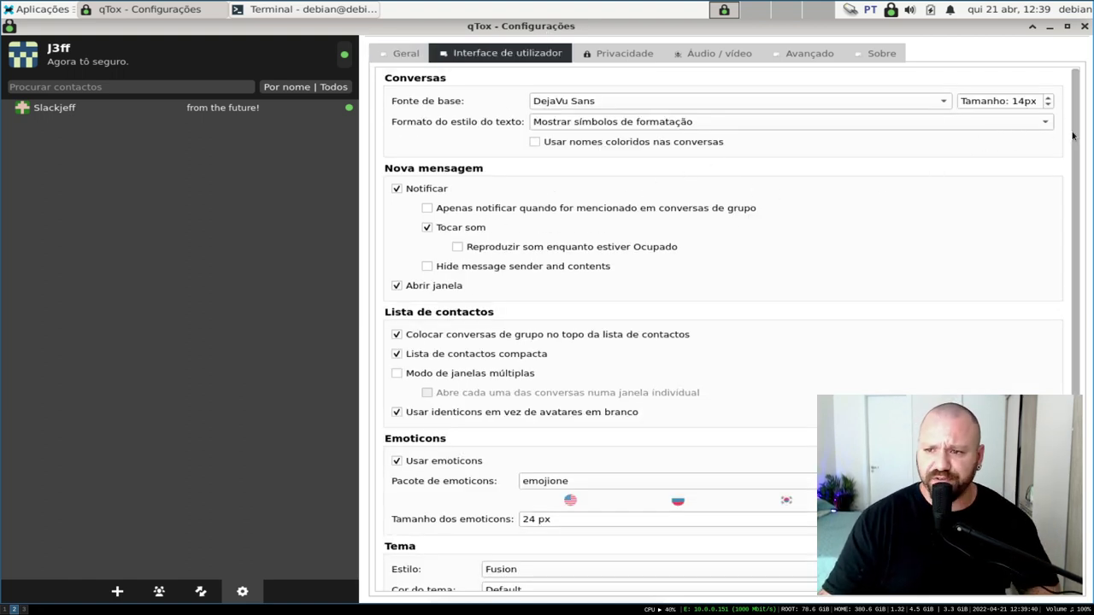
scroll(1034, 192, "down", 2)
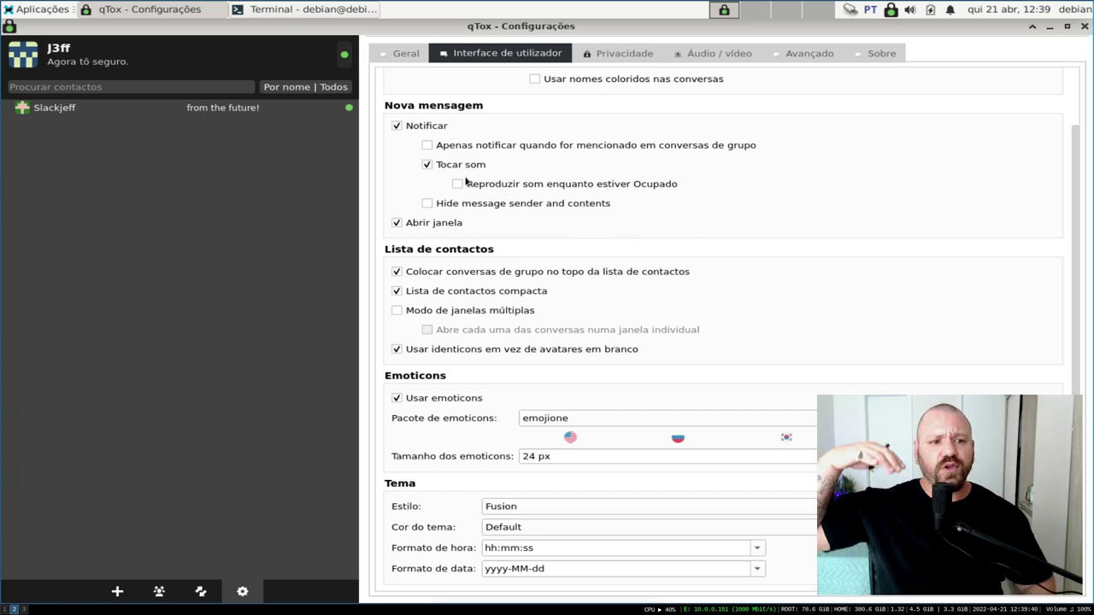
left_click(117, 104)
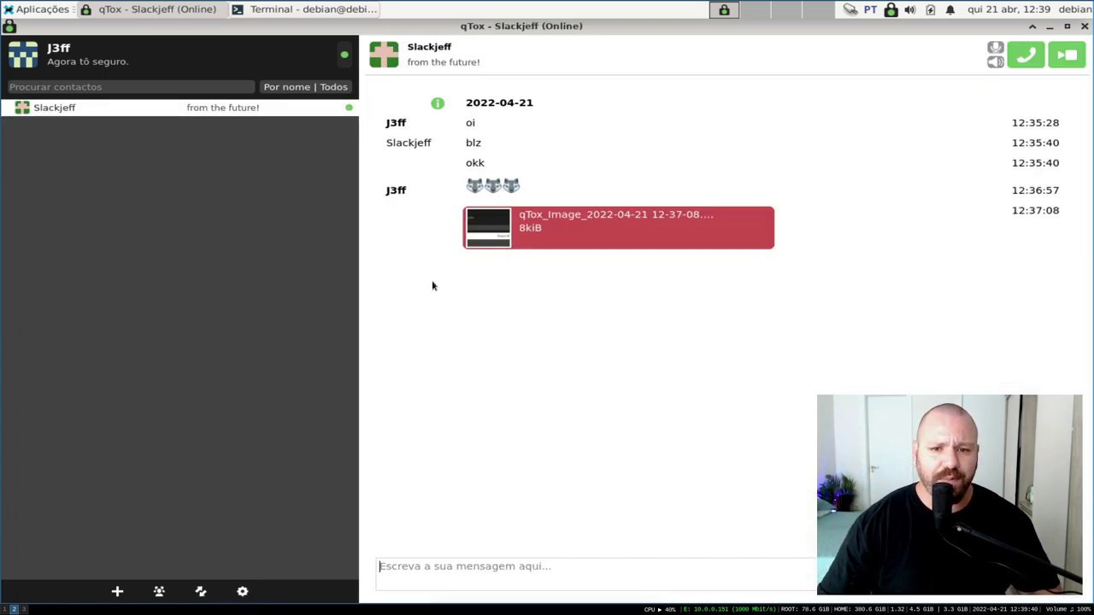
left_click(438, 566)
type("asdasd")
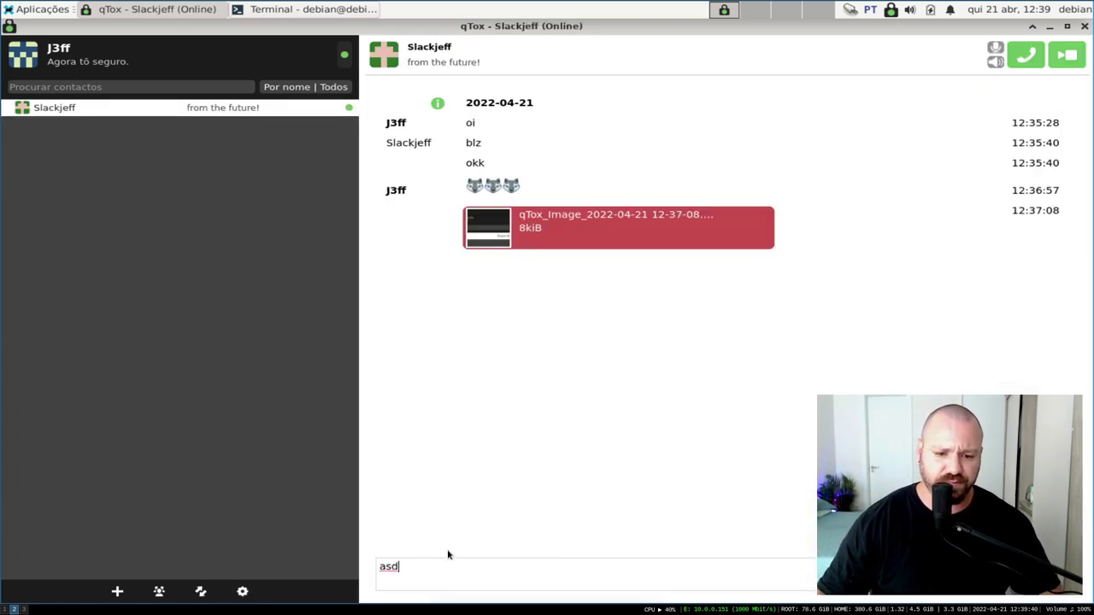
key("Return")
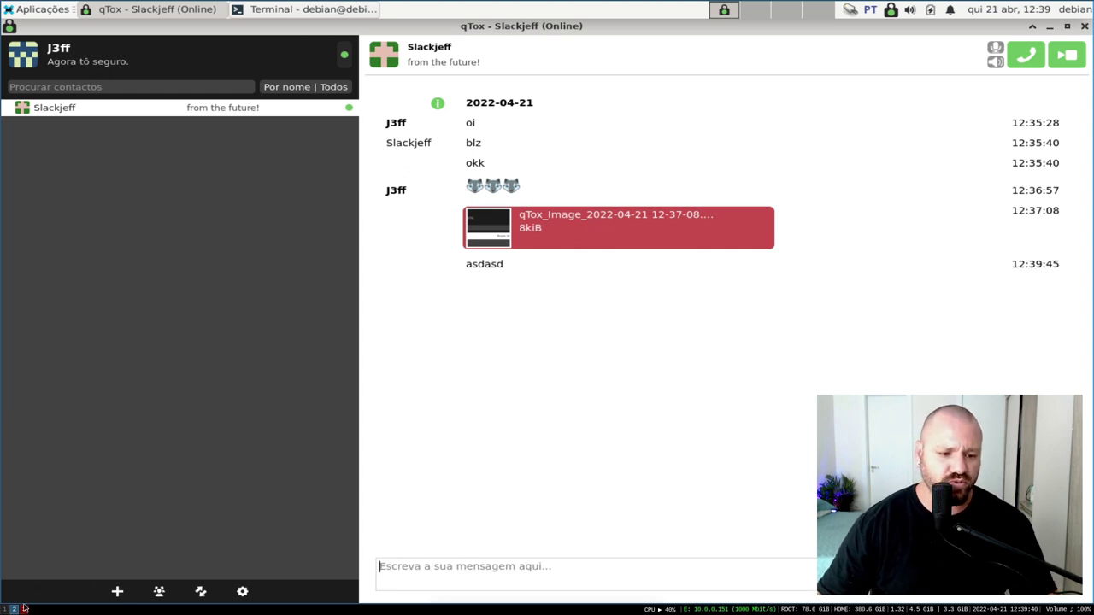
Reply 'testen' from the second profile, then send 'hahaha' back from the first
left_click(25, 610)
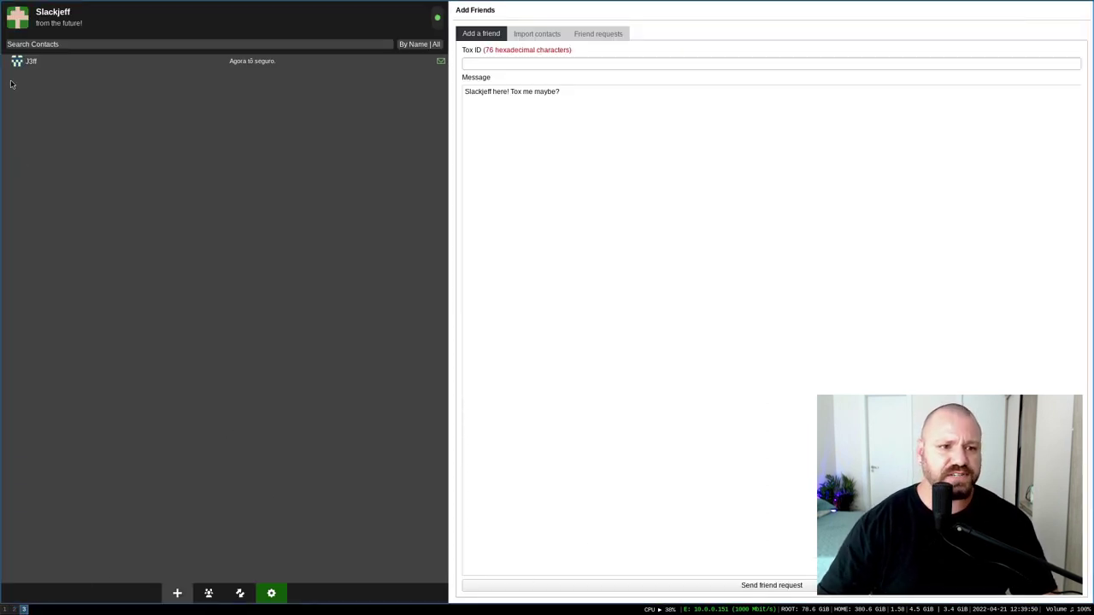
left_click(104, 63)
type("testen")
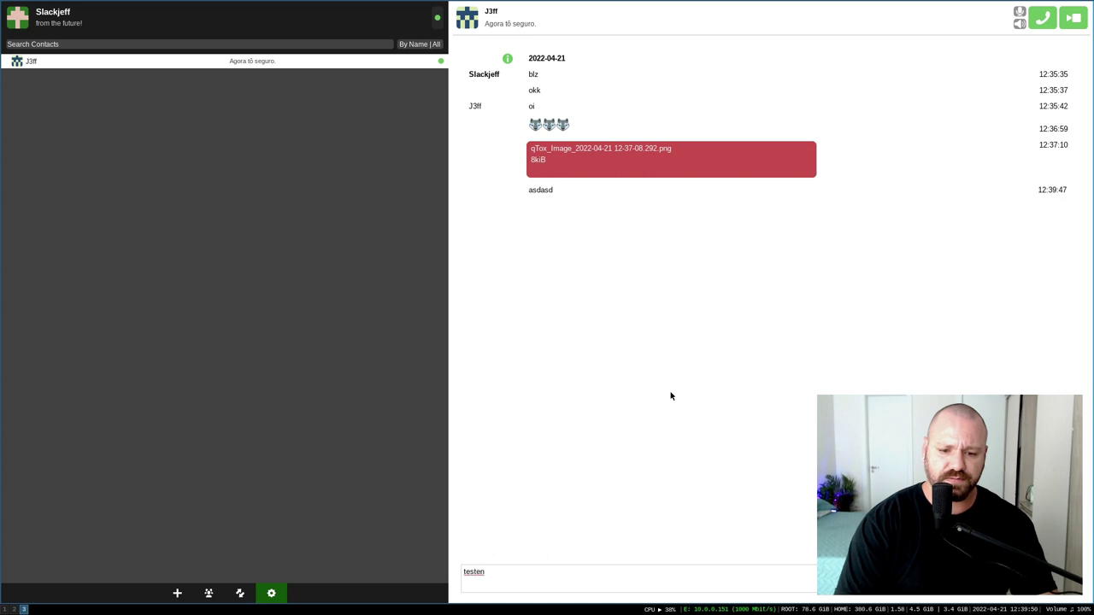
key("Return")
key("super+2")
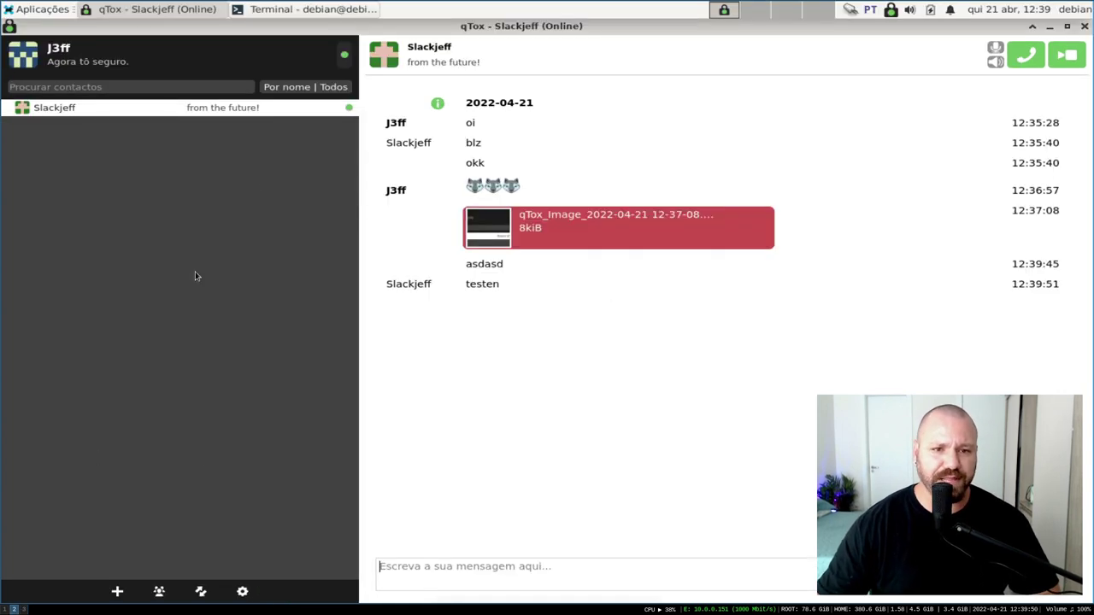
type("hahaha")
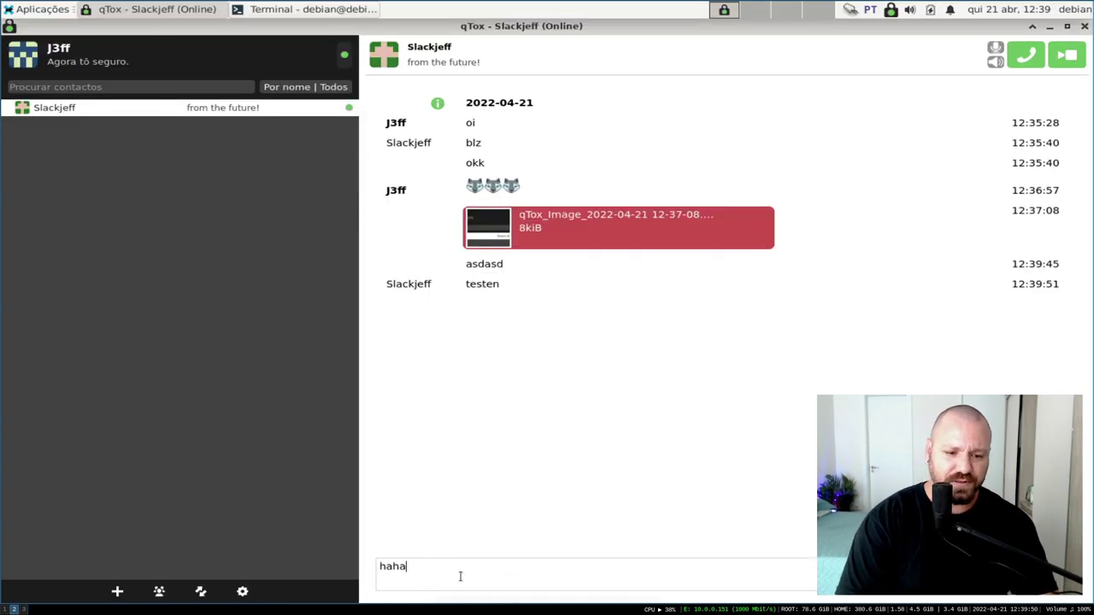
key("Return")
Ring Slackjeff with an audio call, cancel it, and reopen the settings
left_click(1026, 55)
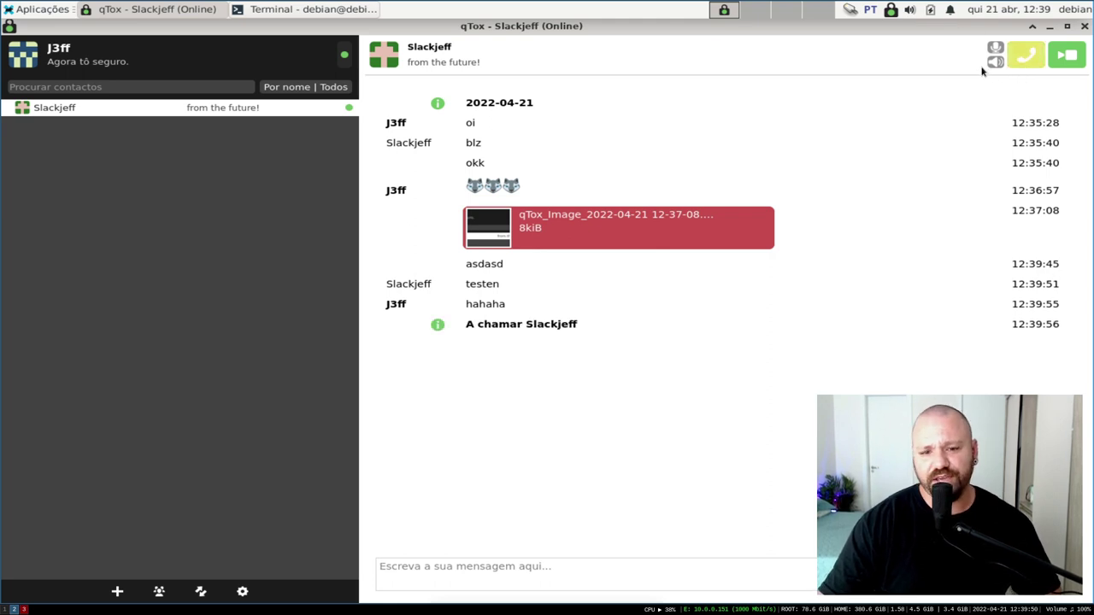
left_click(1032, 54)
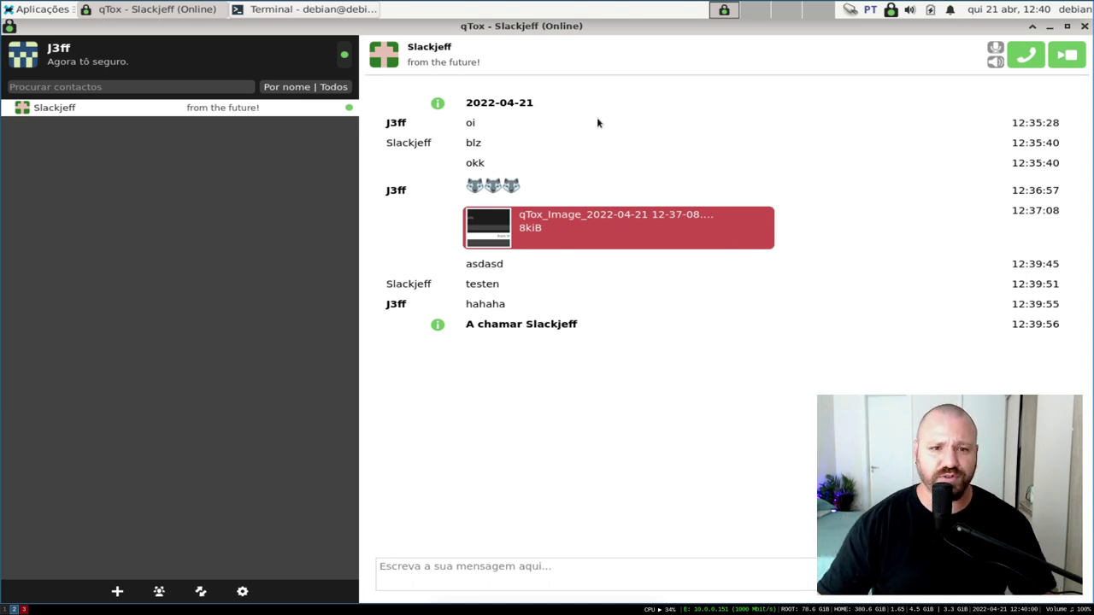
left_click(242, 591)
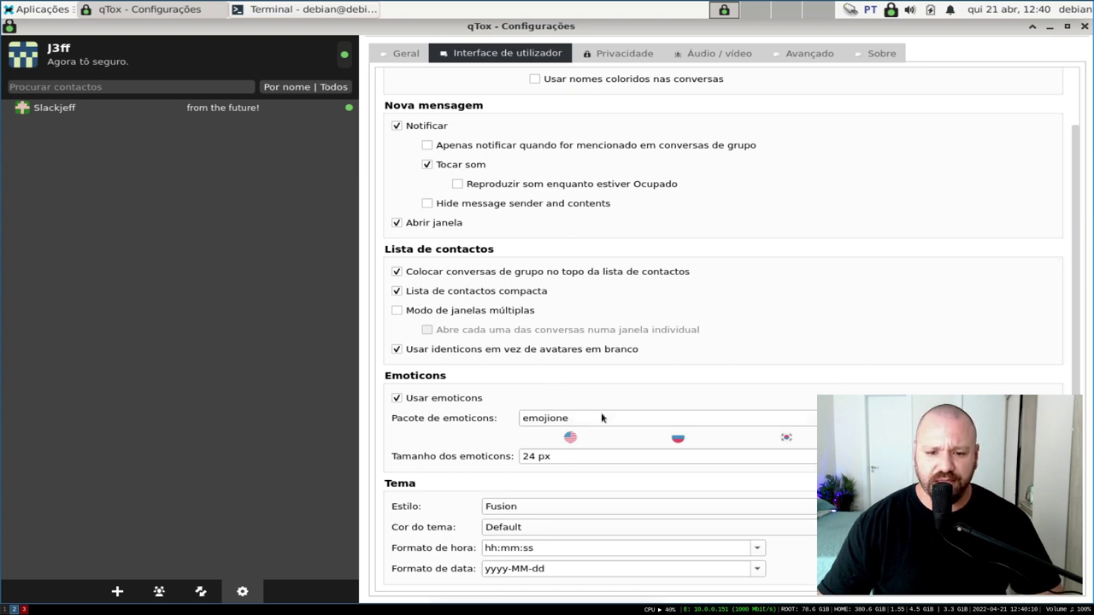
Set the Cor do tema to Dark and bring up the Privacidade page
left_click(516, 527)
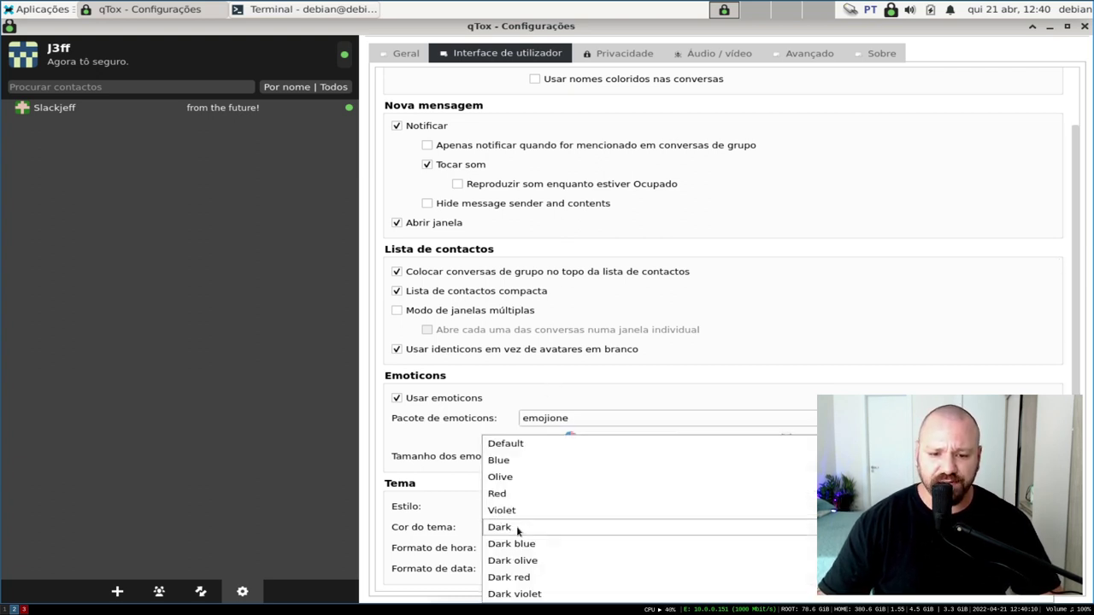
left_click(517, 527)
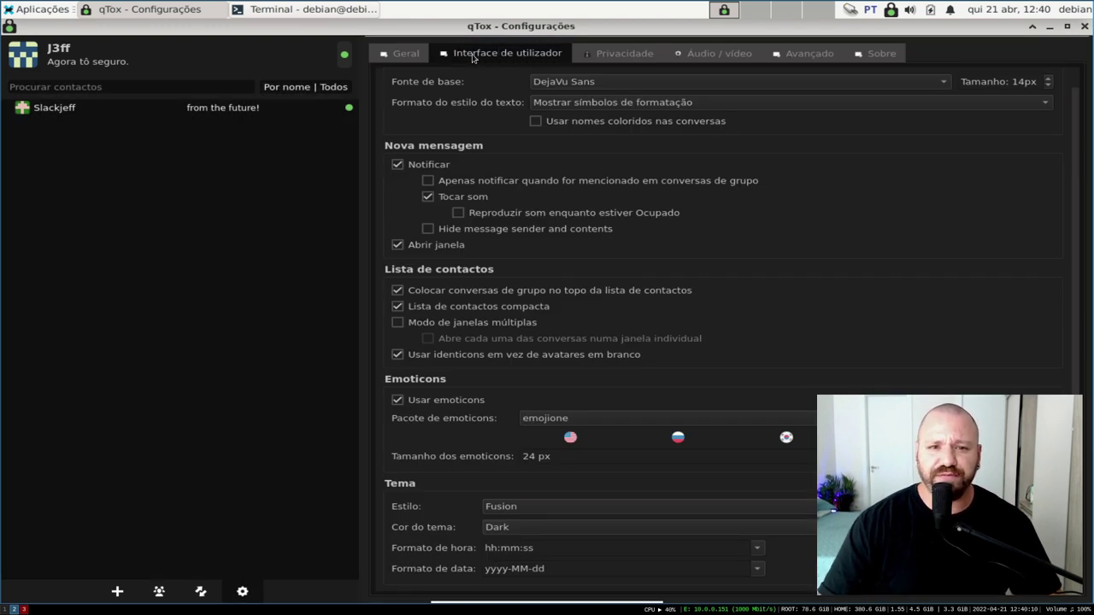
left_click(605, 55)
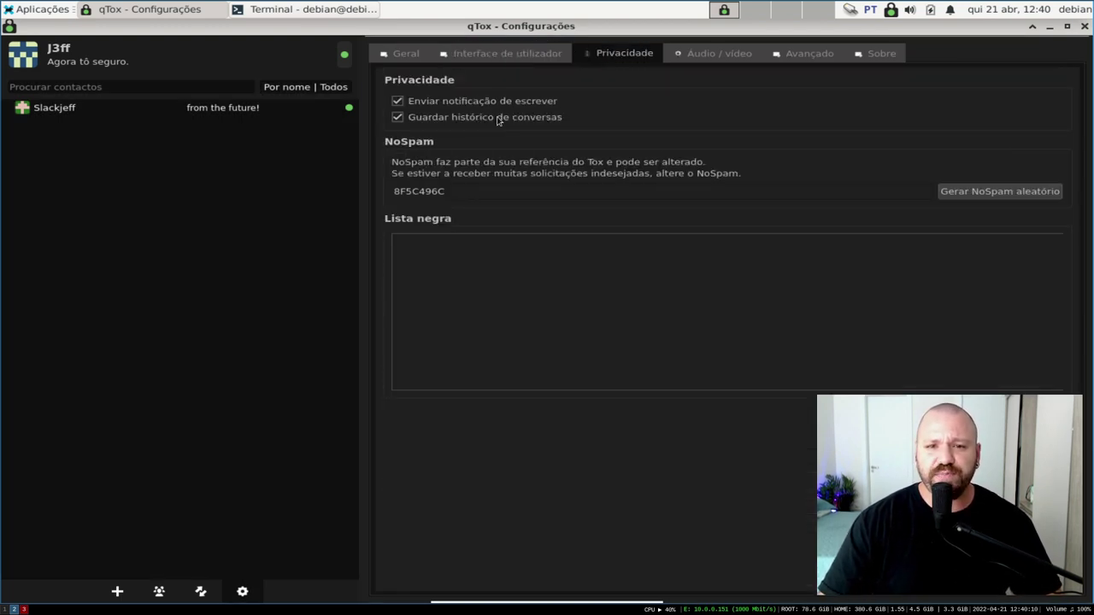
Type draft text in the Slackjeff chat while checking the other profile's workspace
left_click(96, 109)
left_click(465, 565)
type("asdasdasdasdasd")
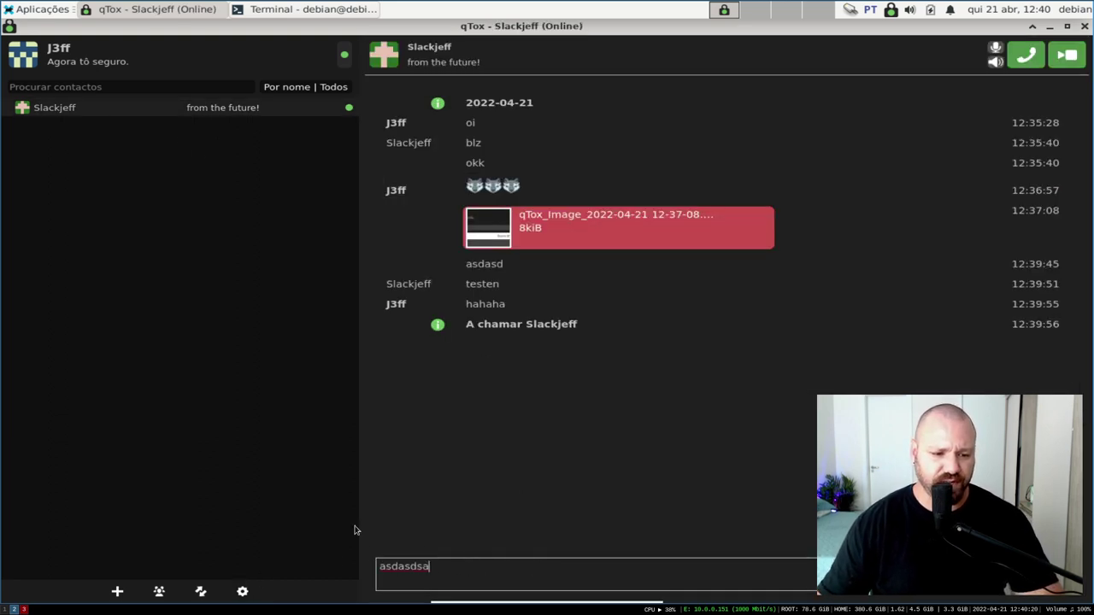
left_click(24, 609)
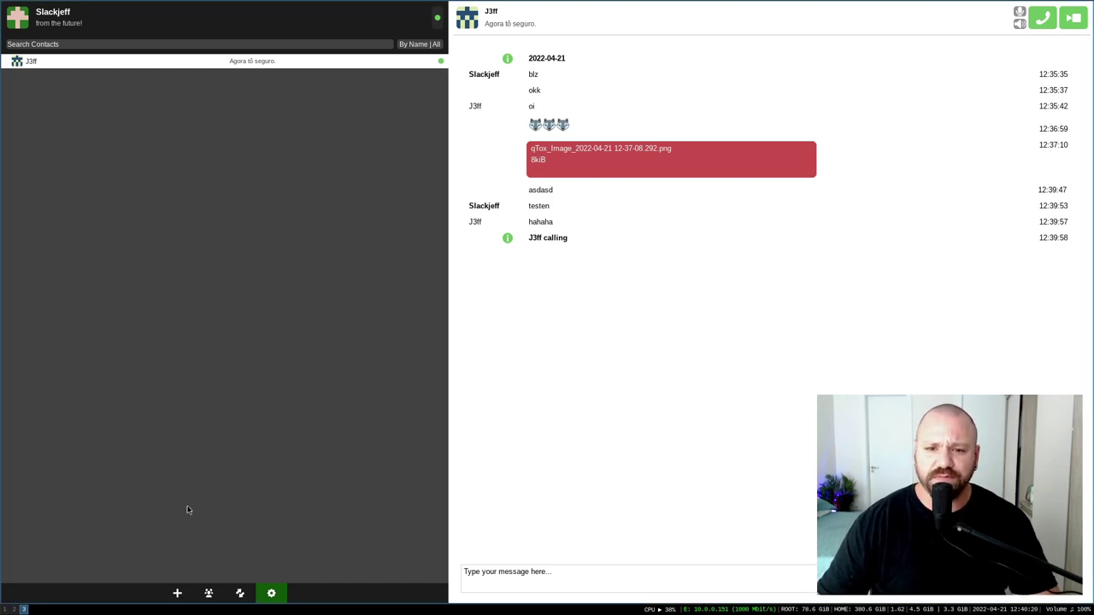
left_click(14, 610)
type("asdasdas")
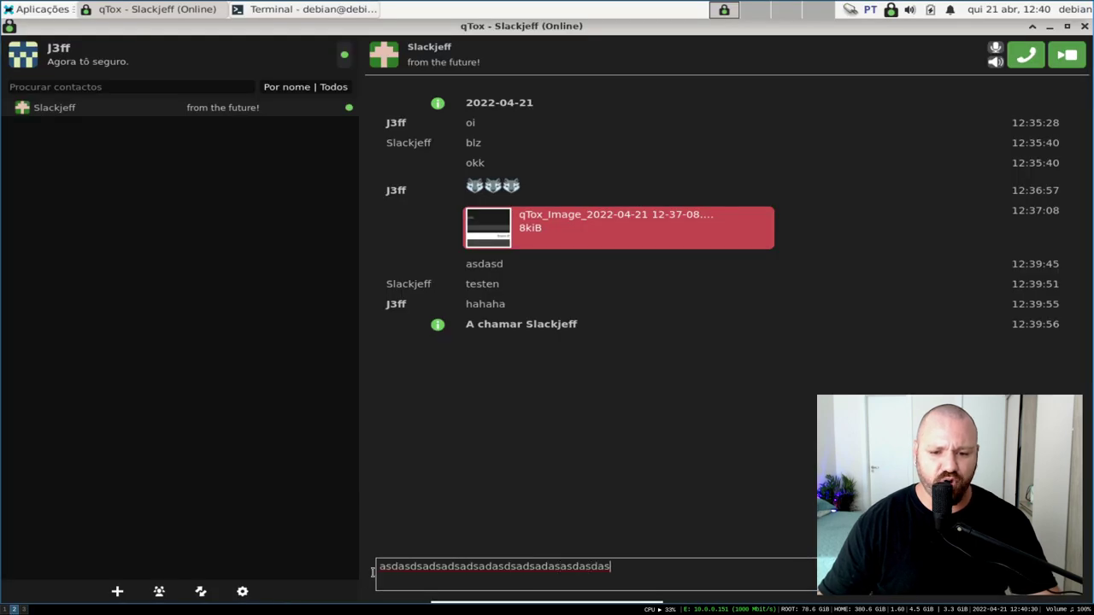
type("dasd123123123123213213213213213213")
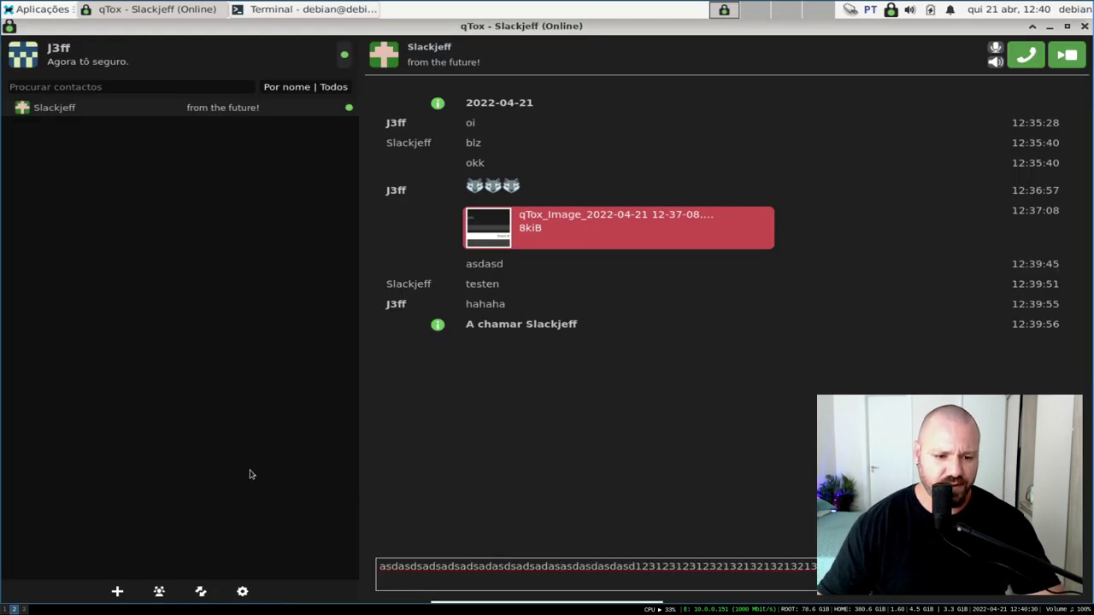
left_click(26, 610)
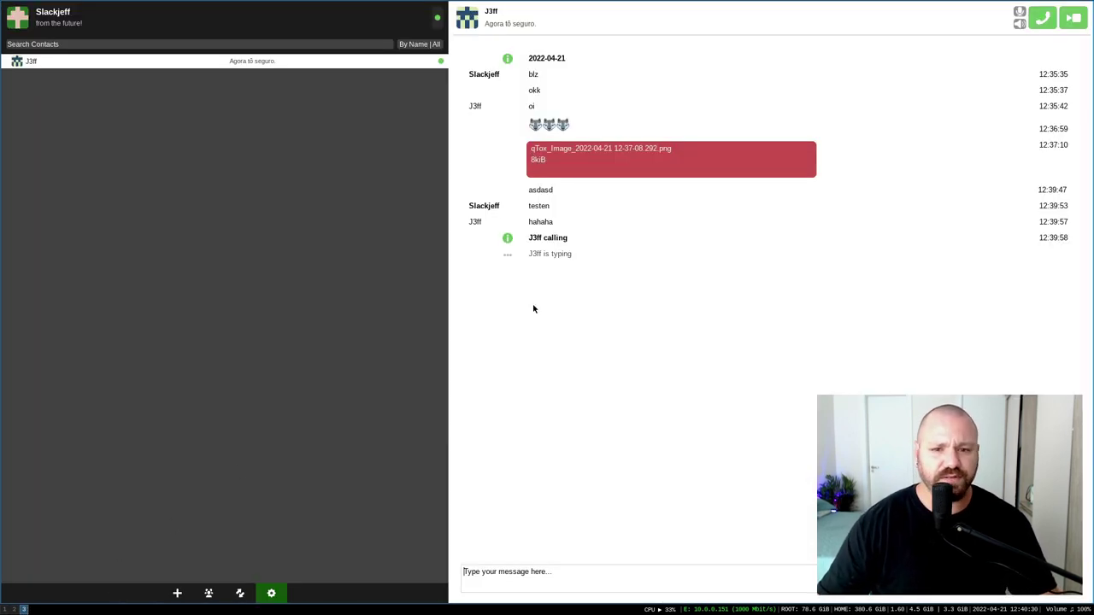
left_click(13, 609)
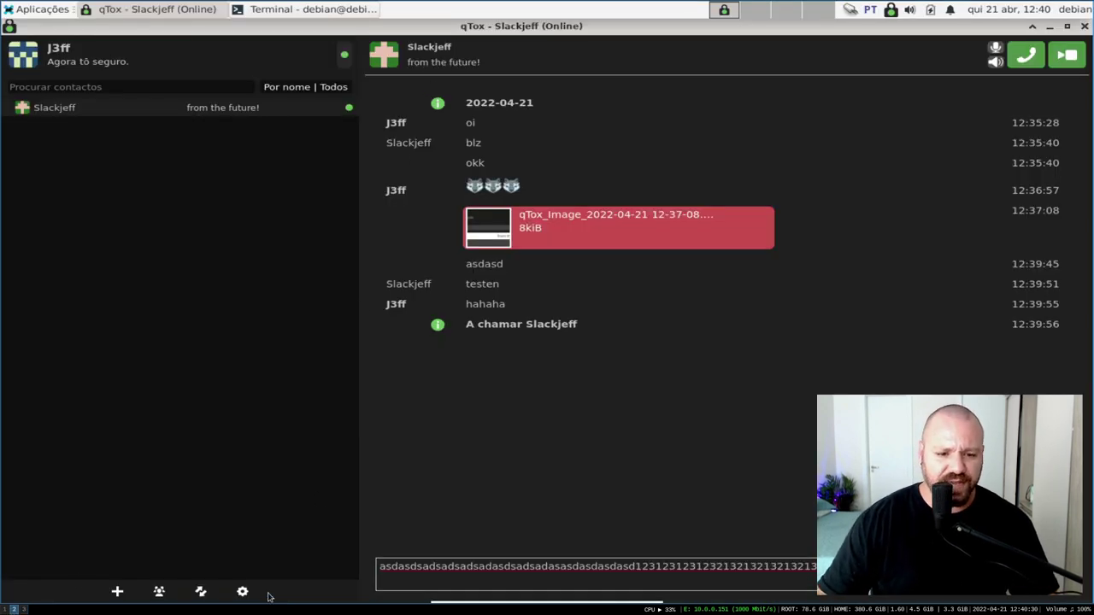
Untick 'Enviar notificação de escrever' and type a new draft in Slackjeff's chat
left_click(241, 591)
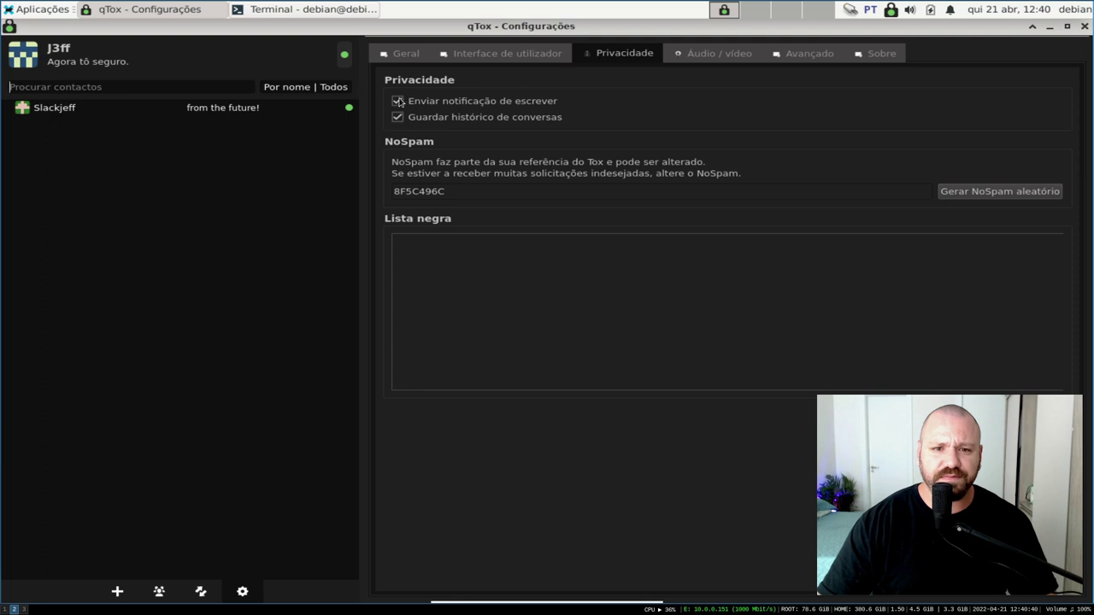
left_click(399, 102)
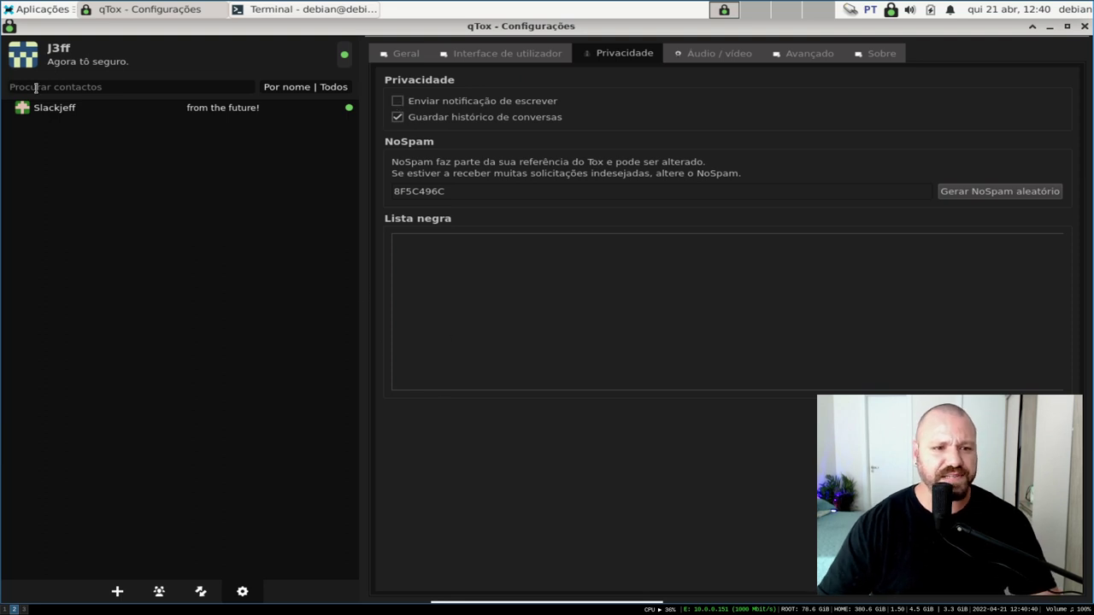
left_click(79, 107)
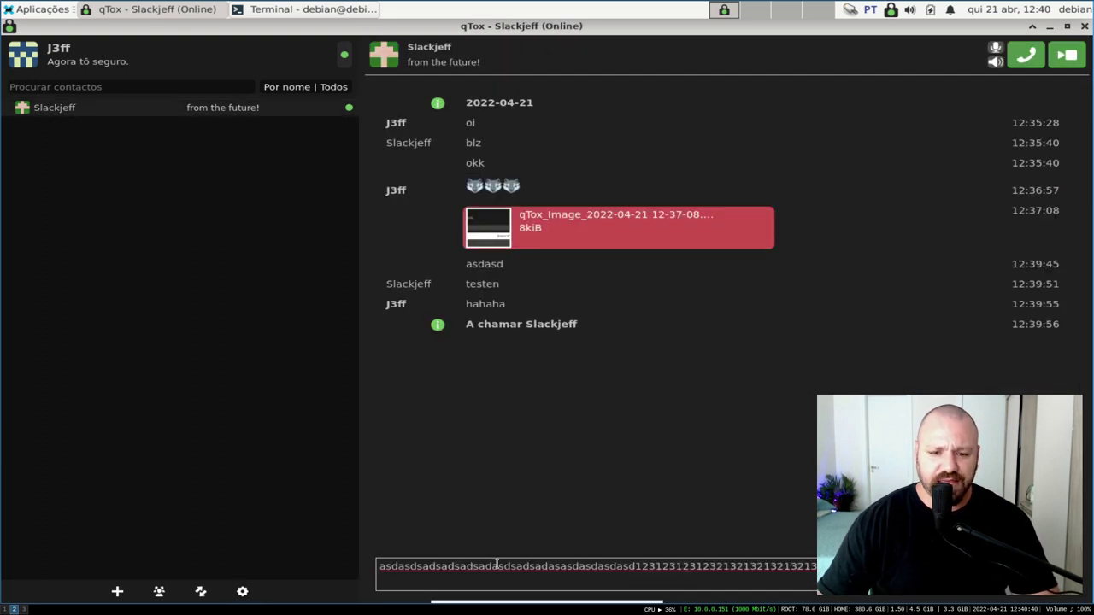
type("asdasdasdasdasdasdasd")
left_click(24, 609)
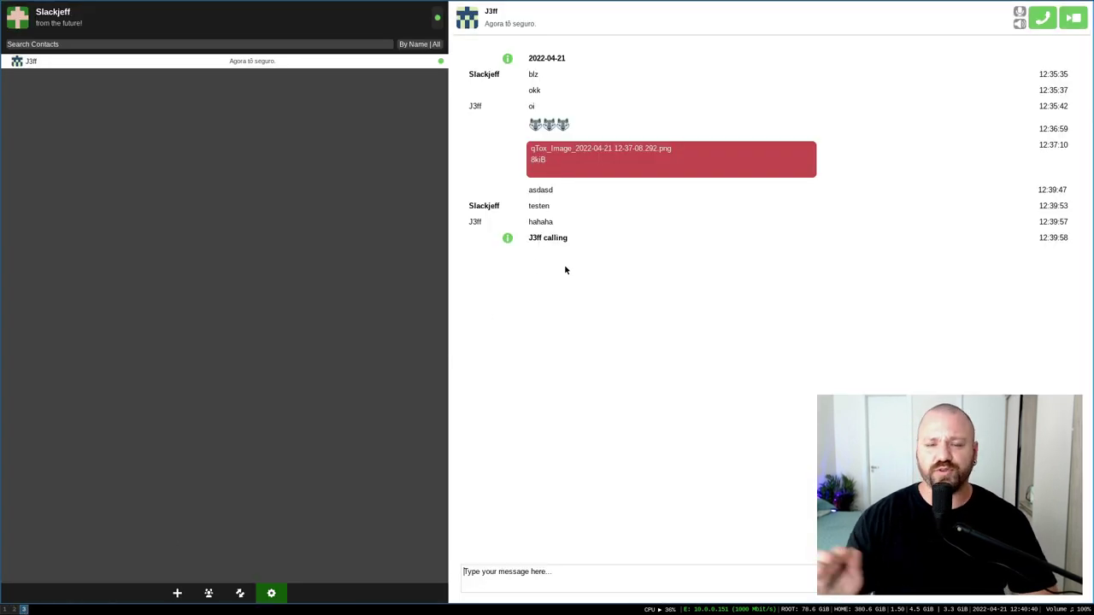
left_click(15, 610)
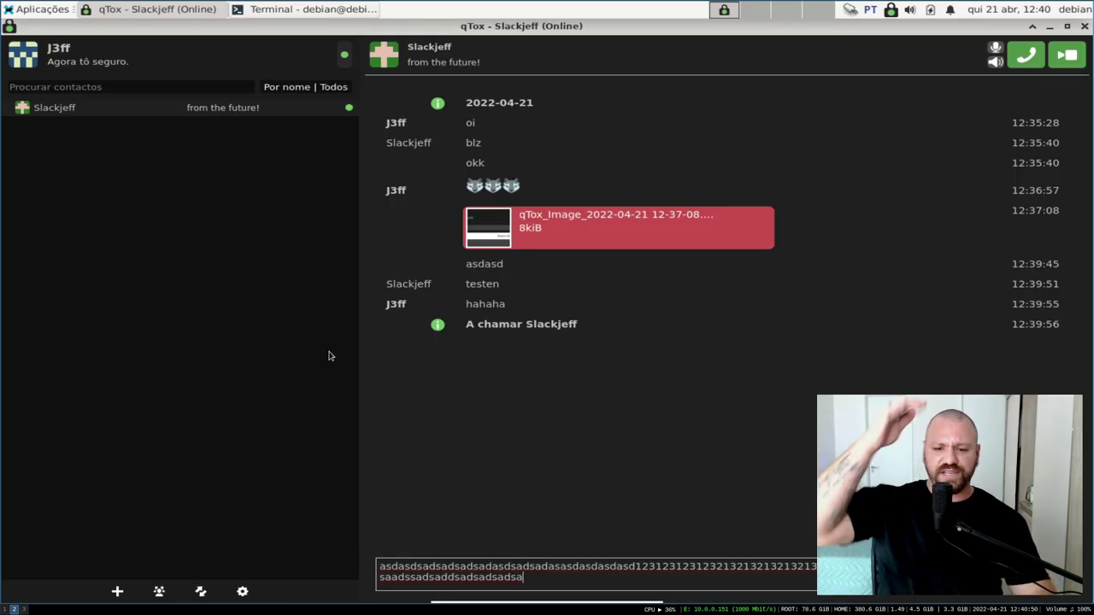
key("ctrl+a")
key("BackSpace")
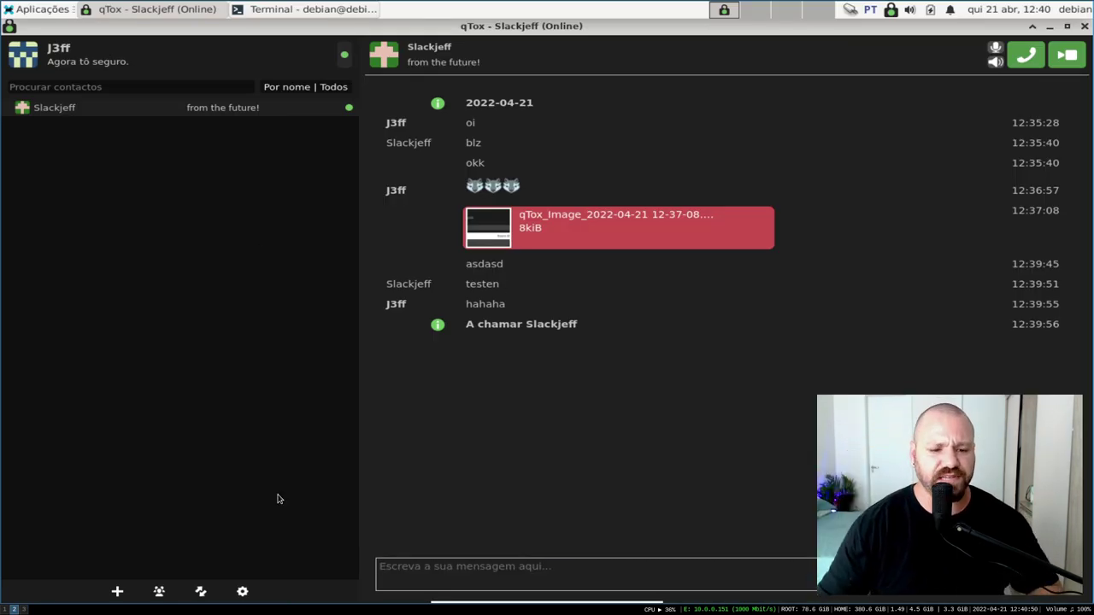
Open Configurações with the gear button to show the Privacidade page
left_click(242, 591)
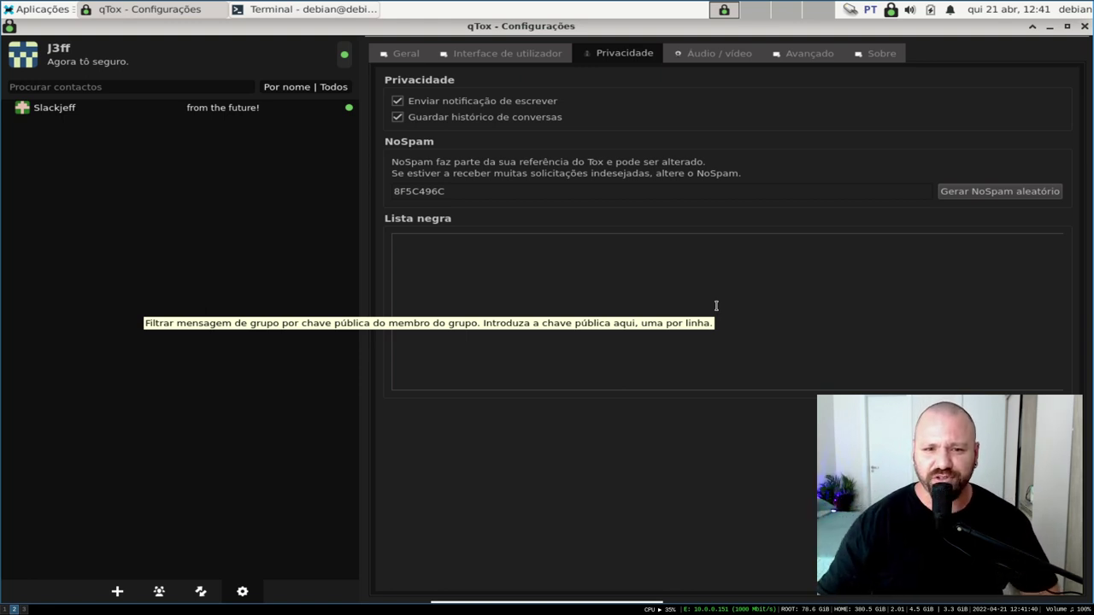
Turn off 'Guardar histórico de conversas', confirm the deletion, and start generating random NoSpam codes
left_click(476, 121)
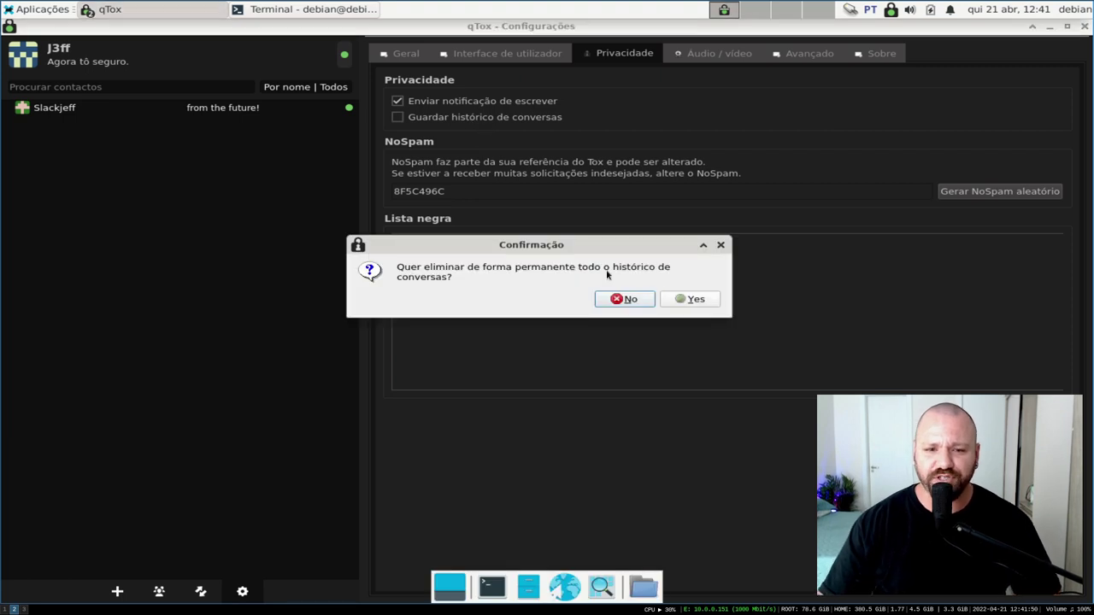
left_click(690, 298)
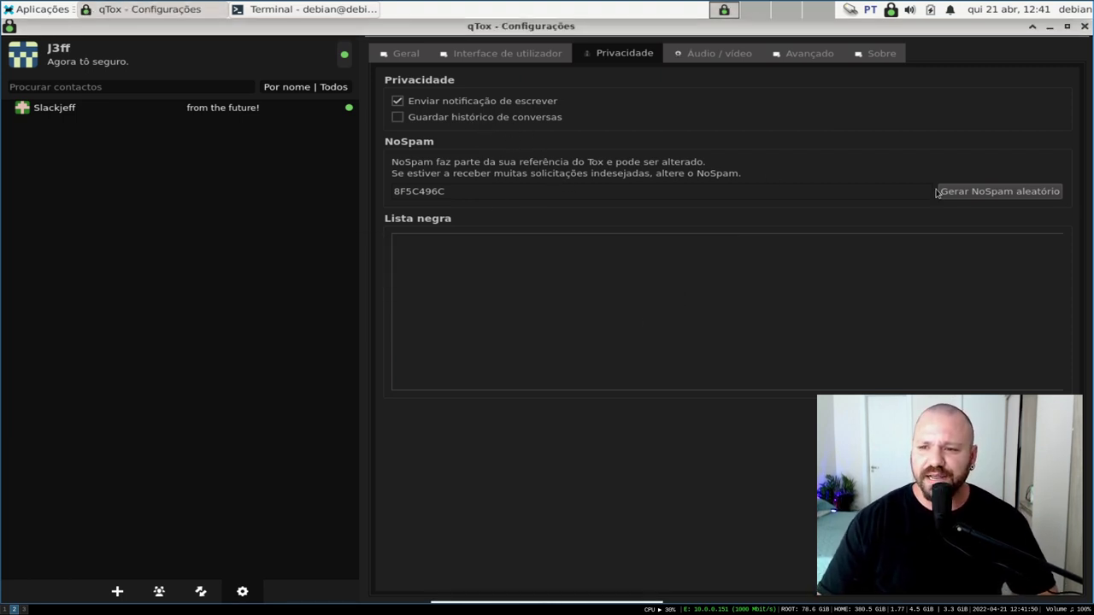
left_click(976, 190)
left_click(979, 188)
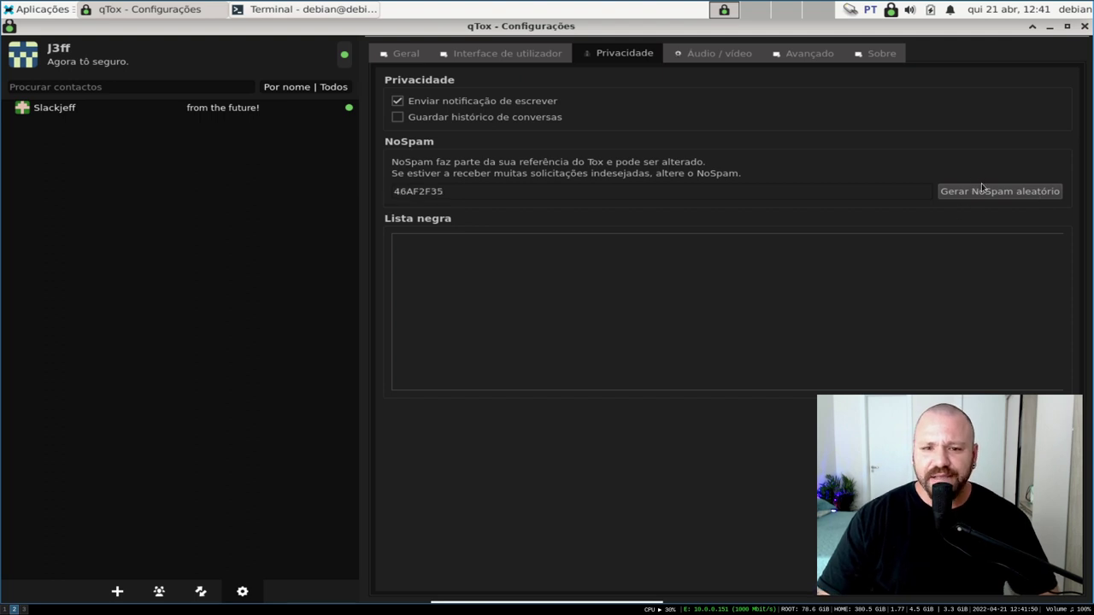
left_click(981, 188)
left_click(981, 193)
left_click(979, 193)
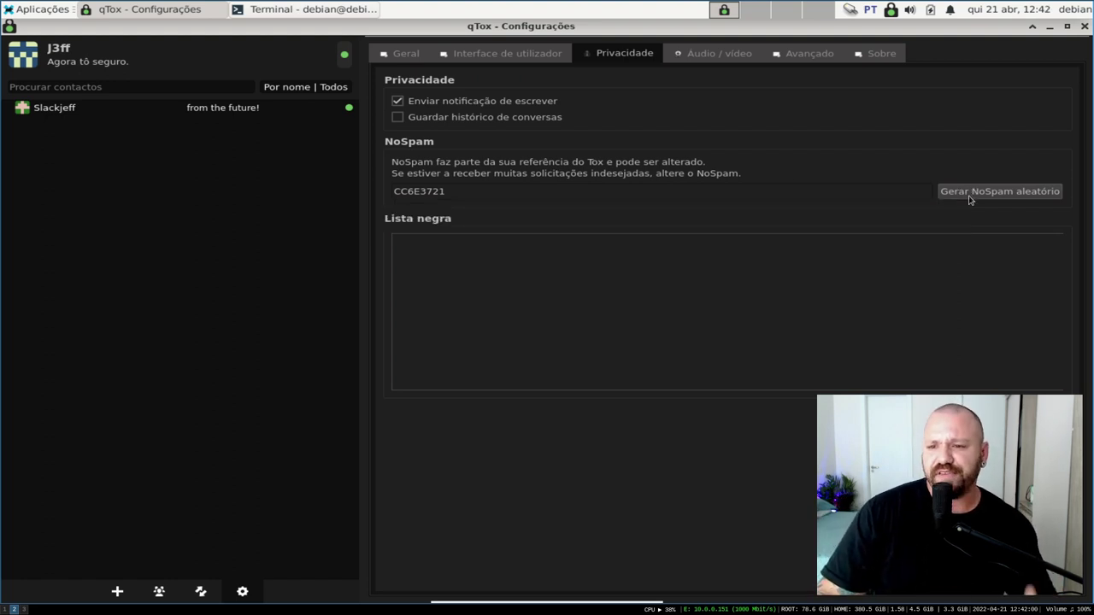
Keep regenerating NoSpam until it reads 020B0874, highlighting part of its explanation
left_click(970, 194)
left_click(970, 195)
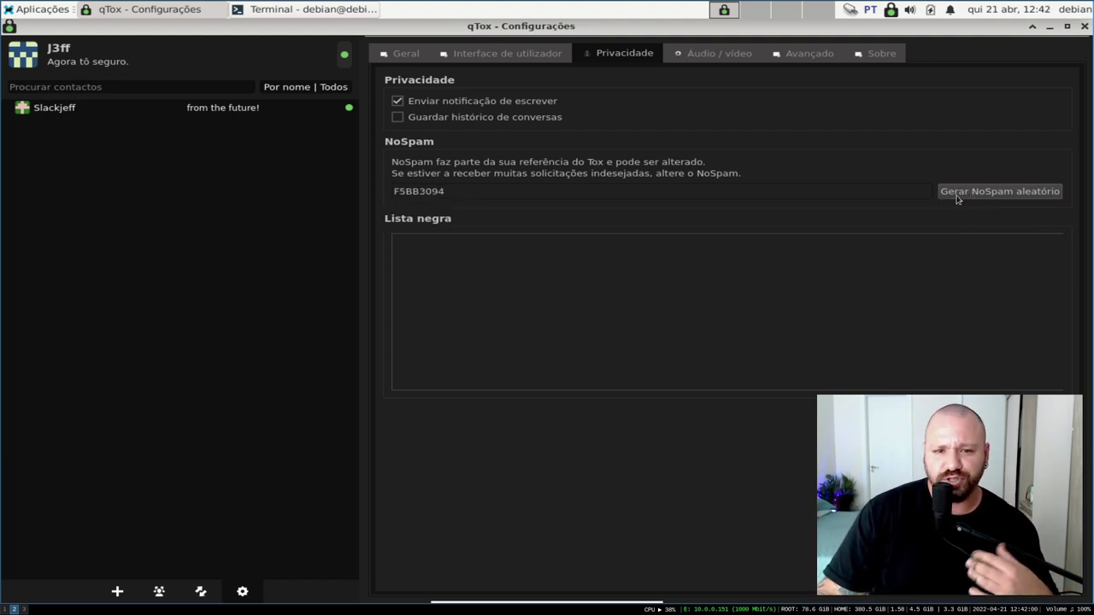
left_click(958, 196)
left_click(966, 192)
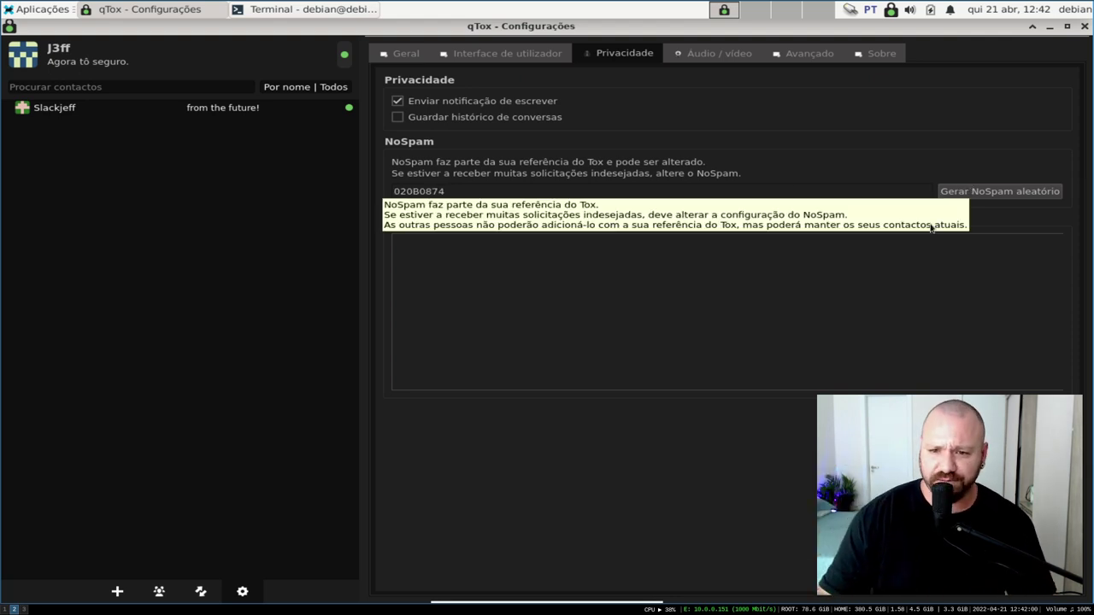
left_click_drag(633, 162, 543, 173)
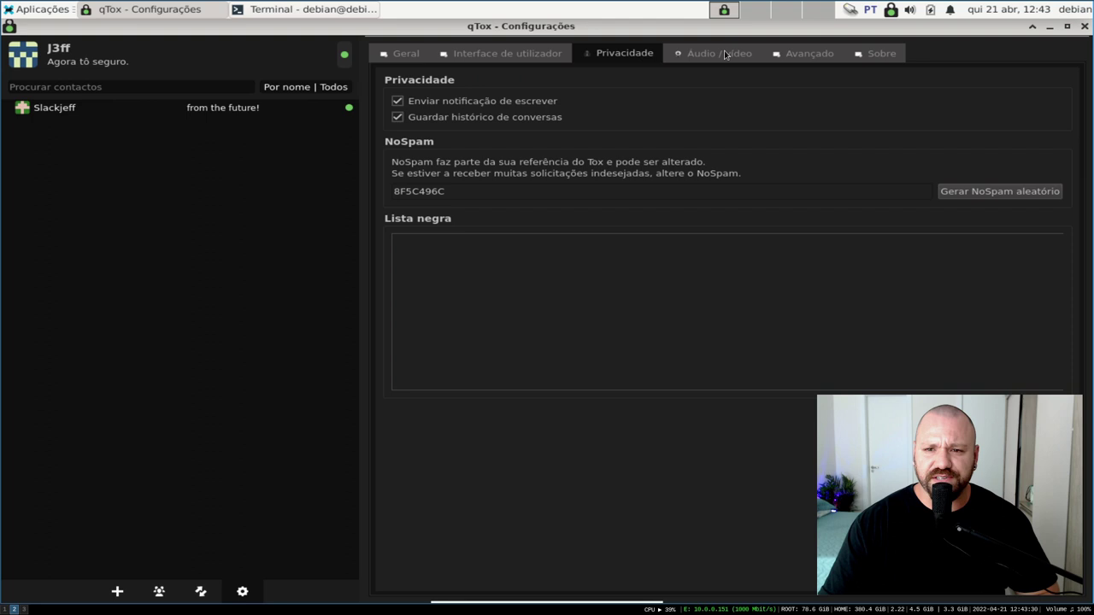
left_click(723, 54)
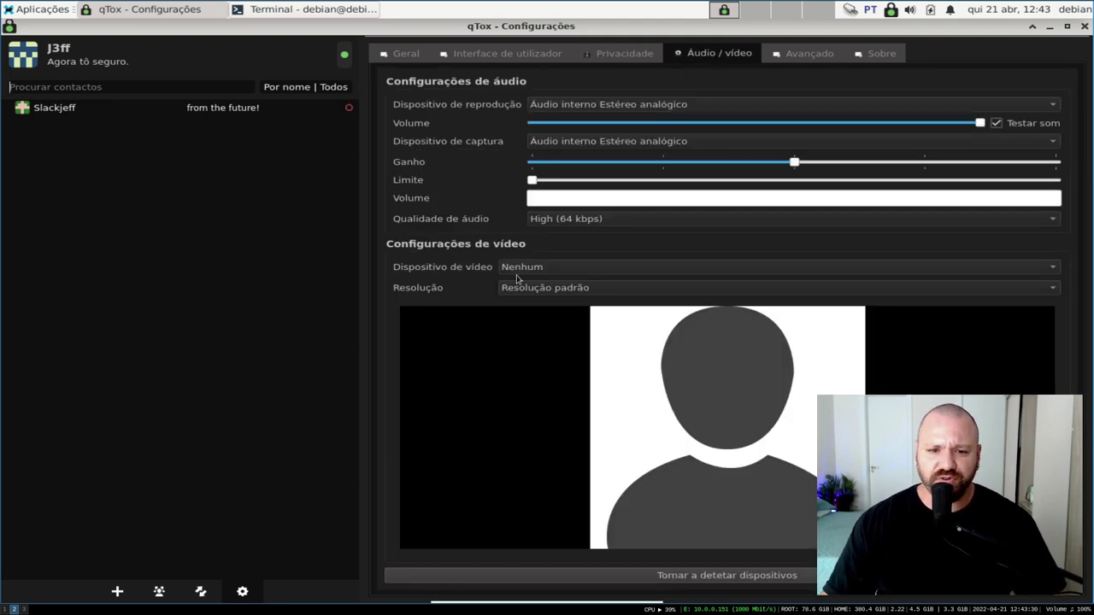
left_click(544, 270)
left_click(544, 271)
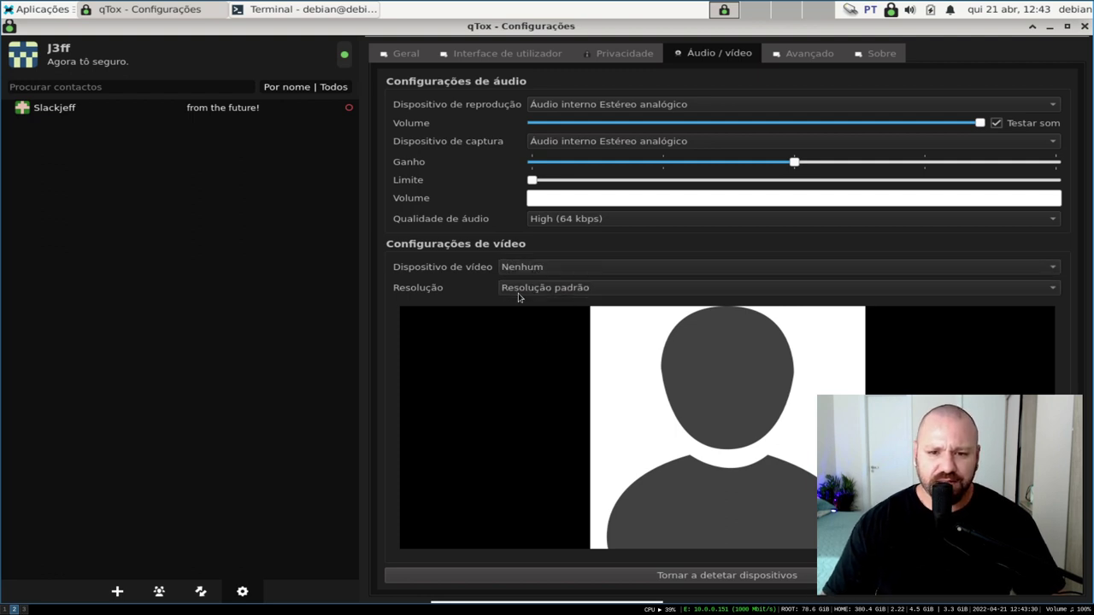
left_click(22, 609)
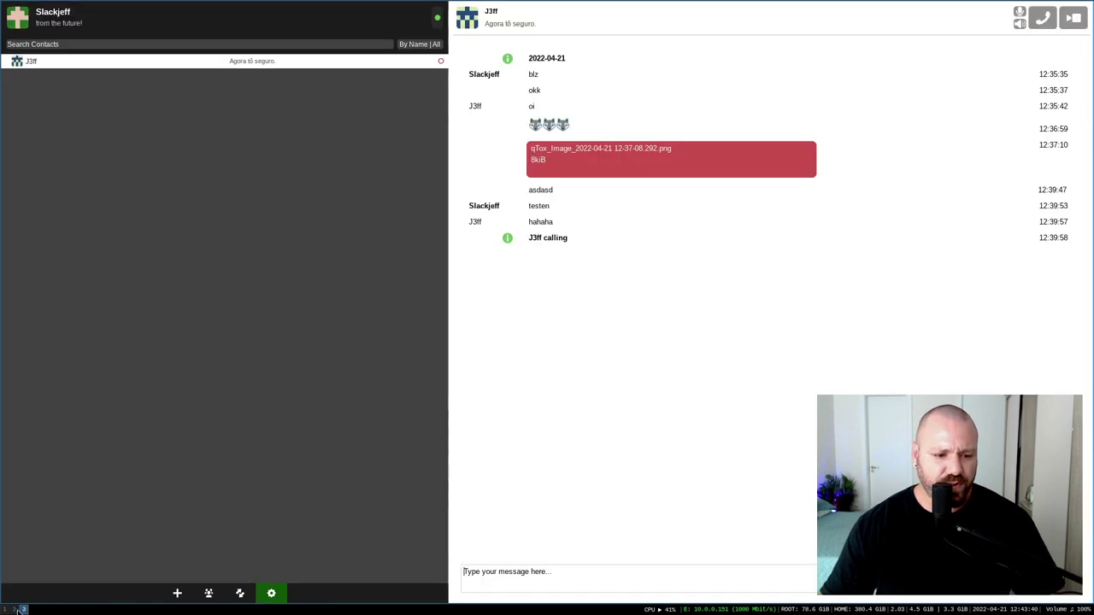
left_click(271, 592)
left_click(658, 16)
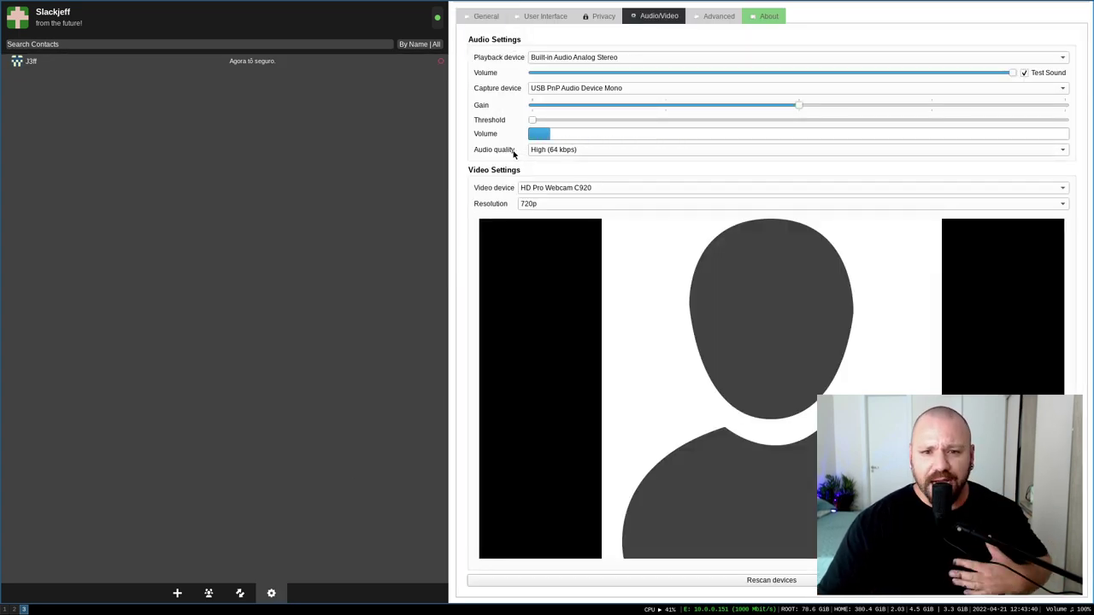
Keep audio quality at High (64 kbps) and the HD Pro Webcam C920 as video device
left_click(577, 150)
left_click(562, 152)
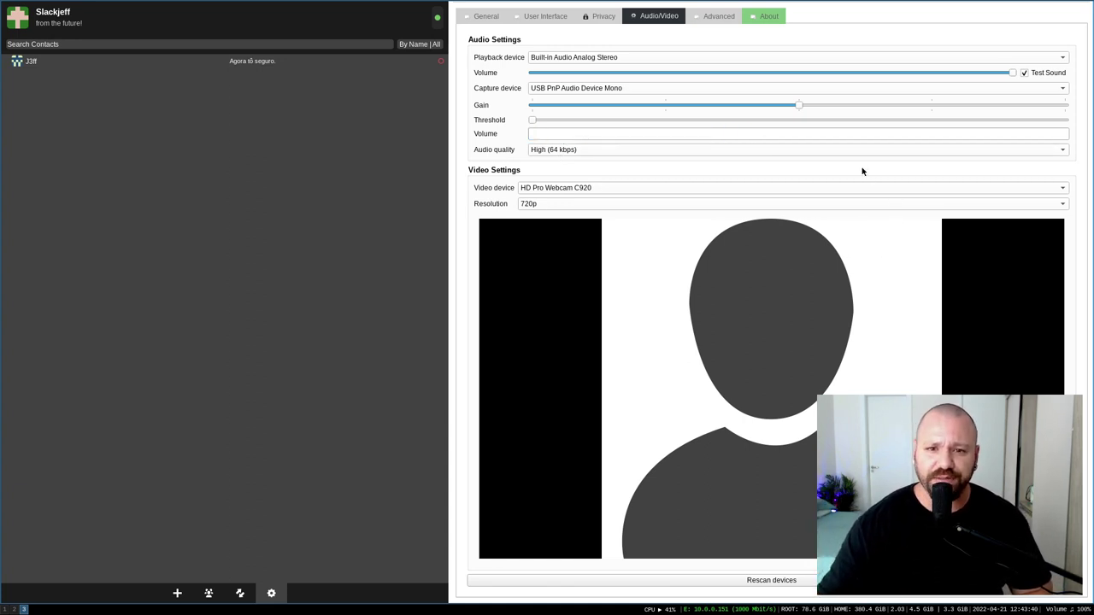
left_click(577, 190)
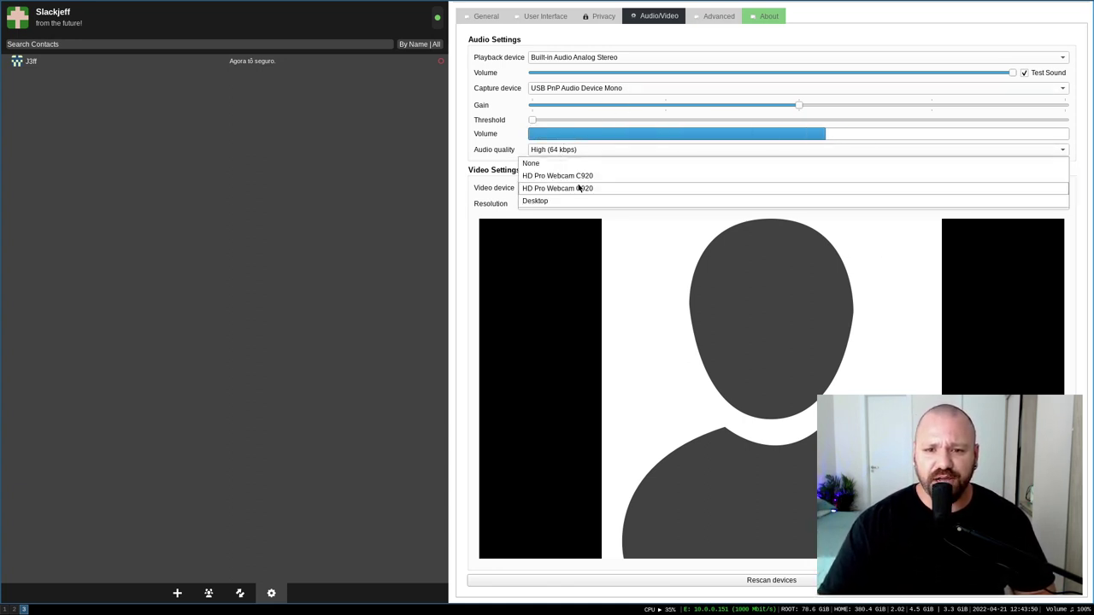
left_click(581, 188)
left_click(589, 188)
left_click(588, 178)
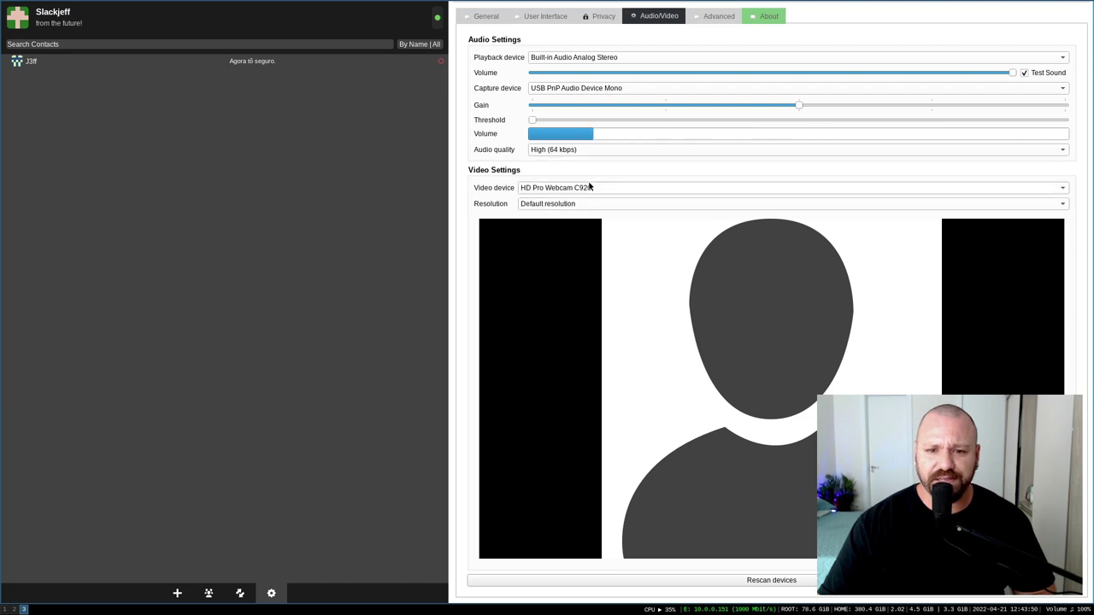
left_click(579, 191)
left_click(581, 201)
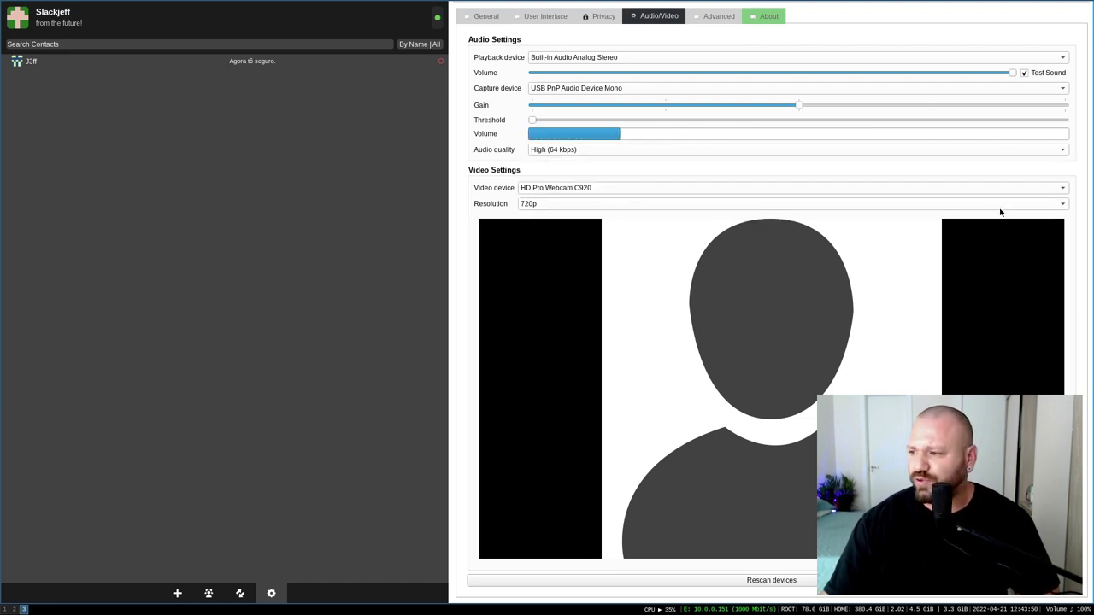
Try the 1080p camera resolution, then set it back to 720p
left_click(532, 205)
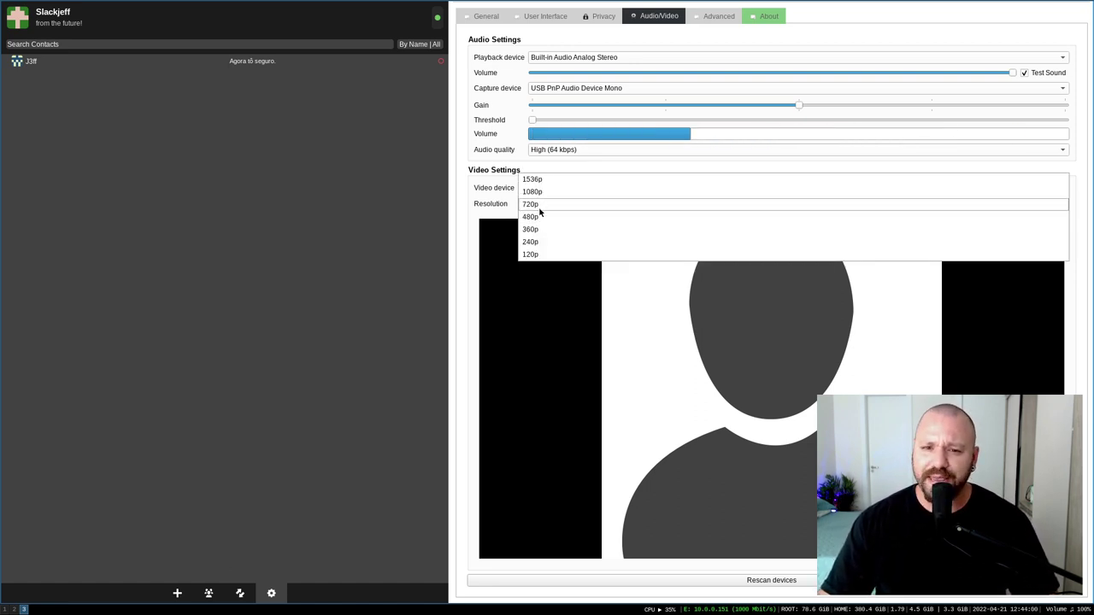
left_click(540, 206)
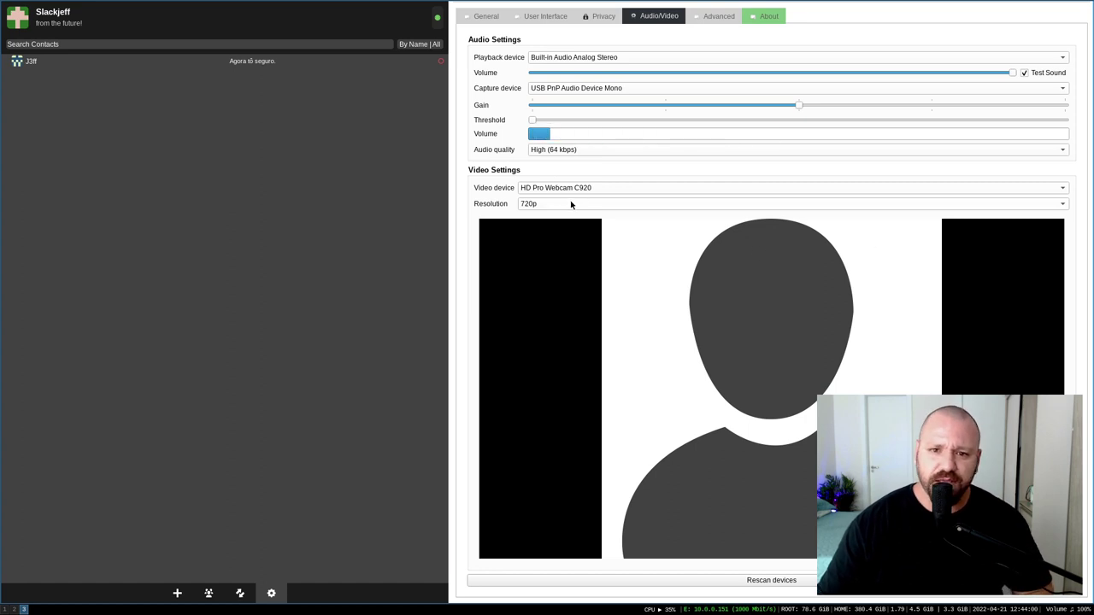
left_click(570, 204)
left_click(557, 205)
left_click(556, 204)
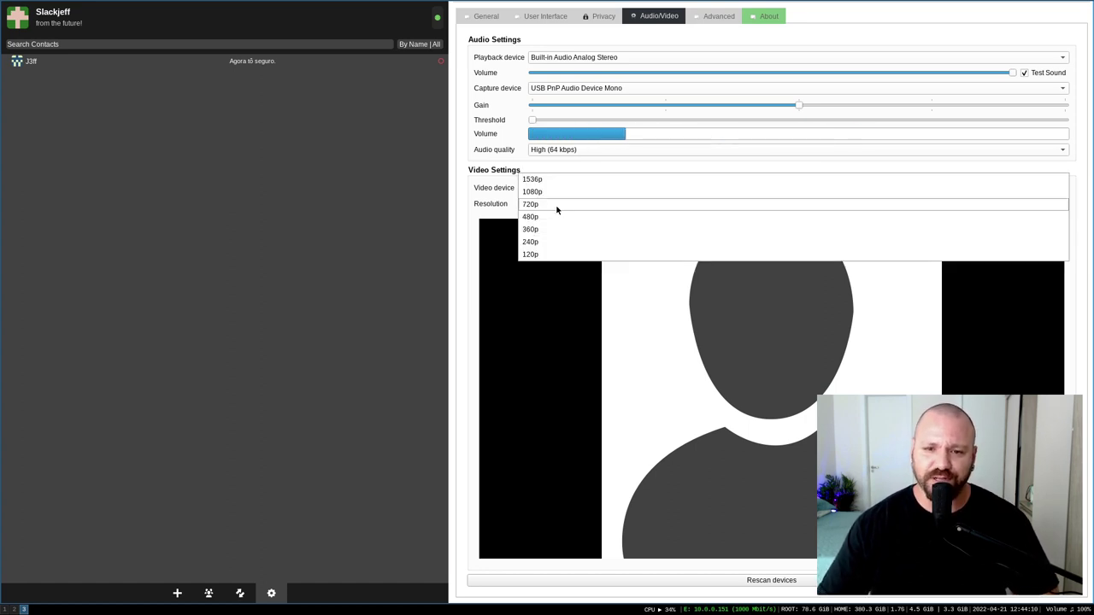
left_click(553, 193)
left_click(555, 205)
left_click(549, 217)
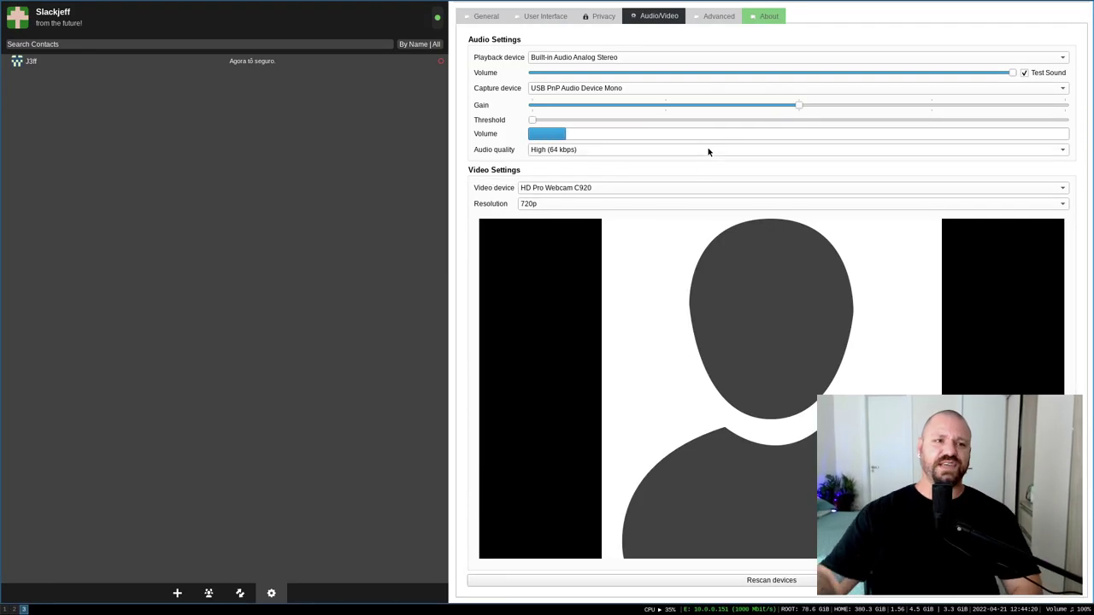
left_click(714, 17)
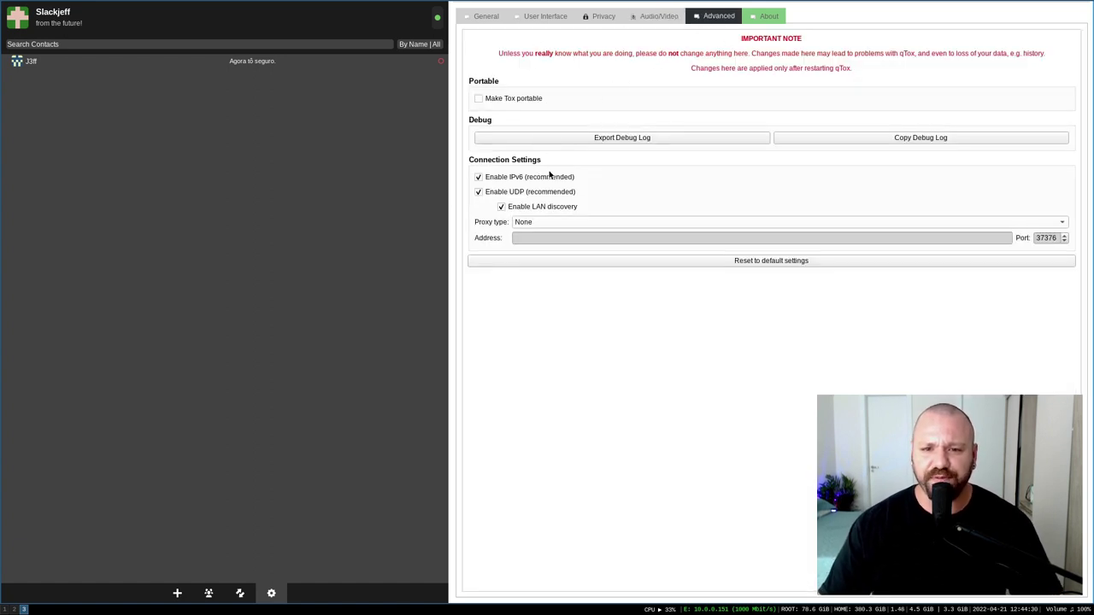
Set the proxy type to SOCKS5 with address 127.0.0.1 and port 9050
left_click(561, 222)
left_click(539, 236)
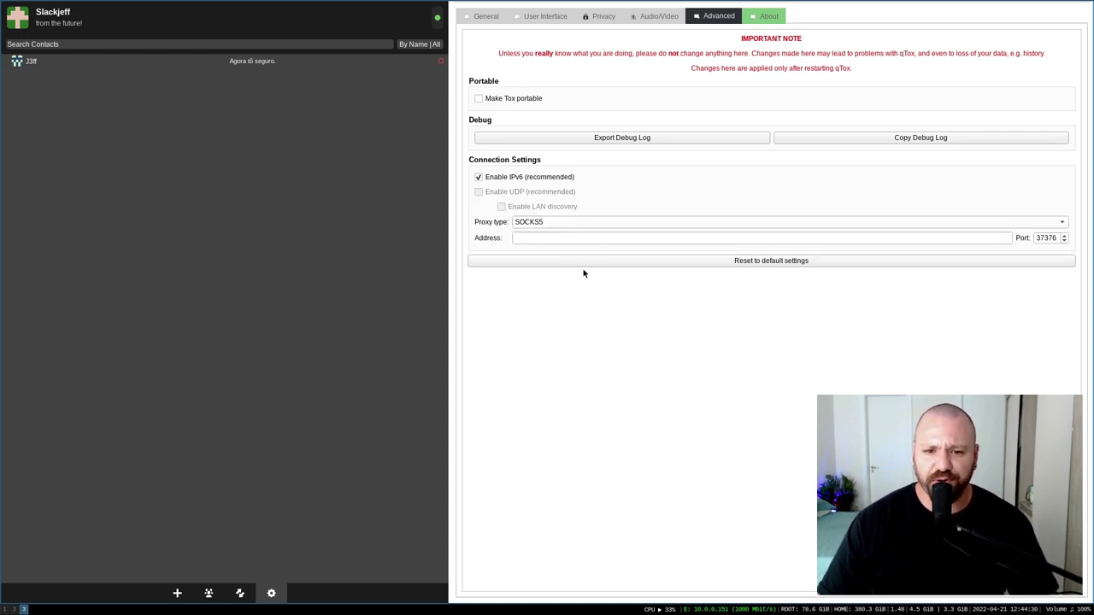
left_click(557, 237)
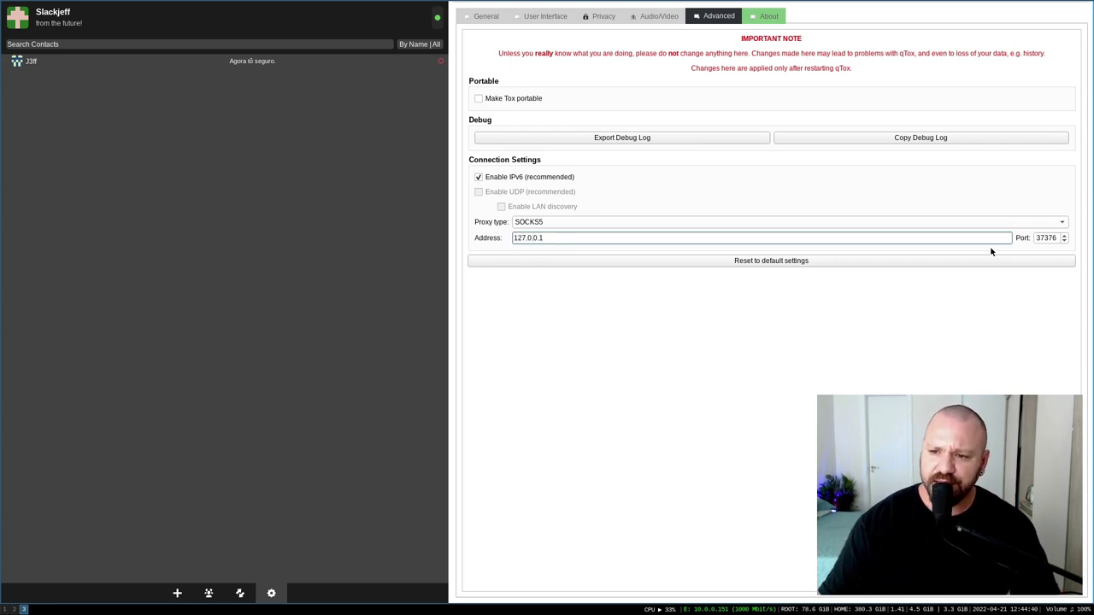
key("Tab")
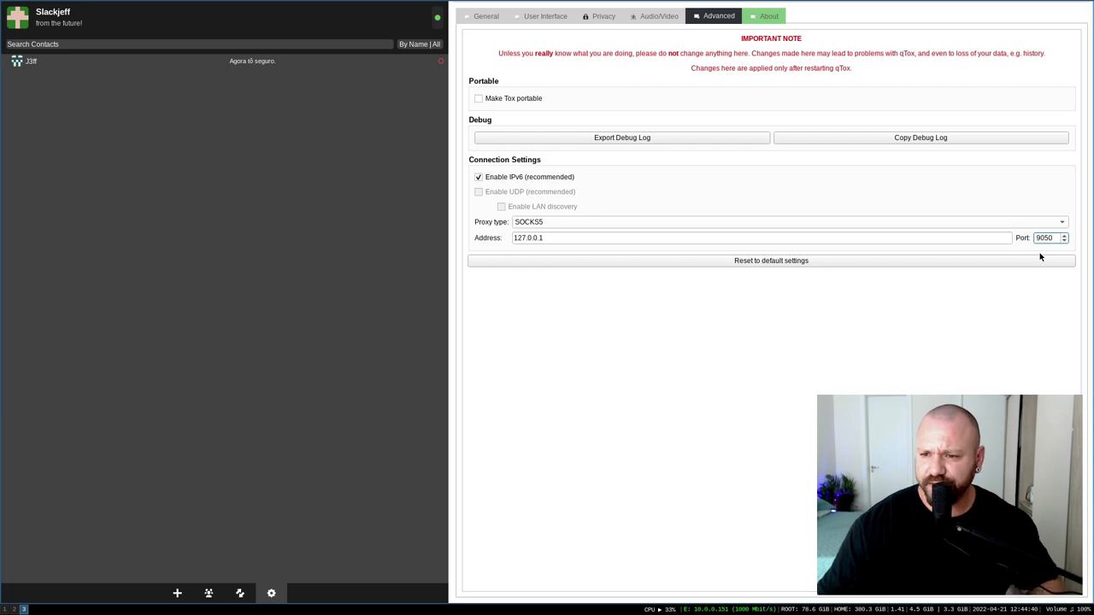